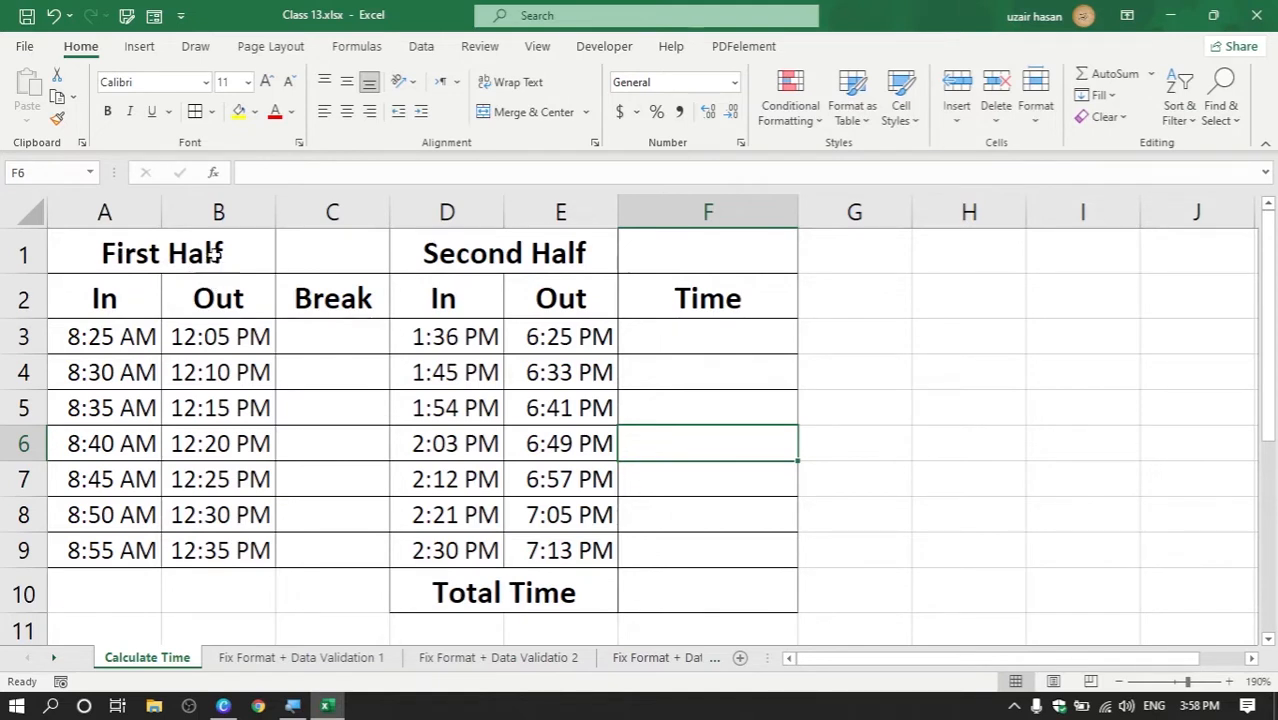
Step: Examine the First Half and Second Half headings and their In and Out times in row 3
left_click(217, 251)
left_click(491, 258)
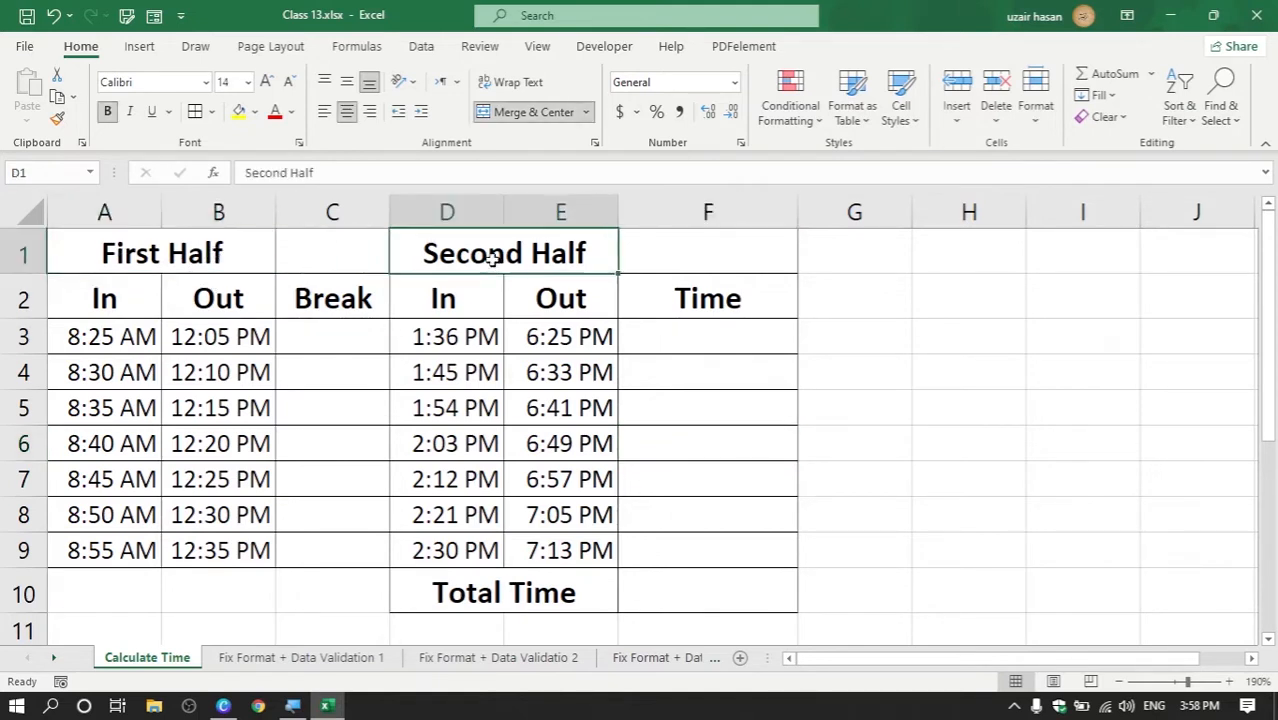
left_click(117, 338)
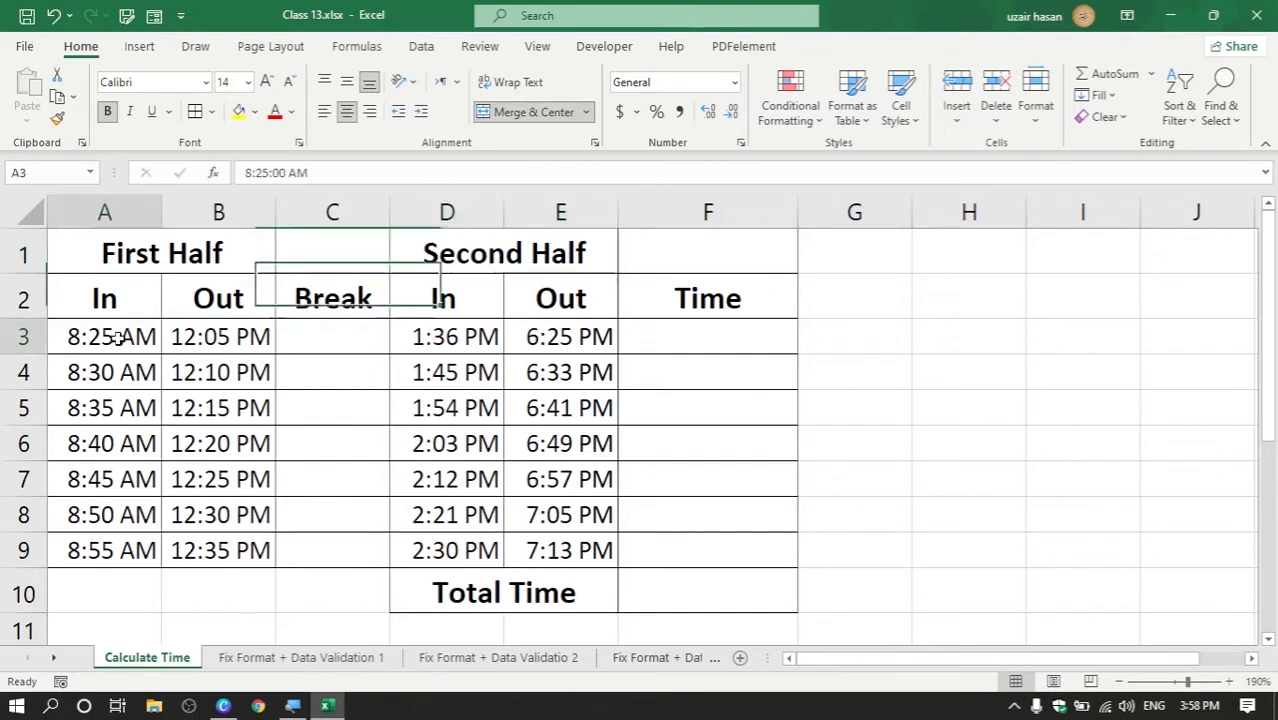
left_click(253, 337)
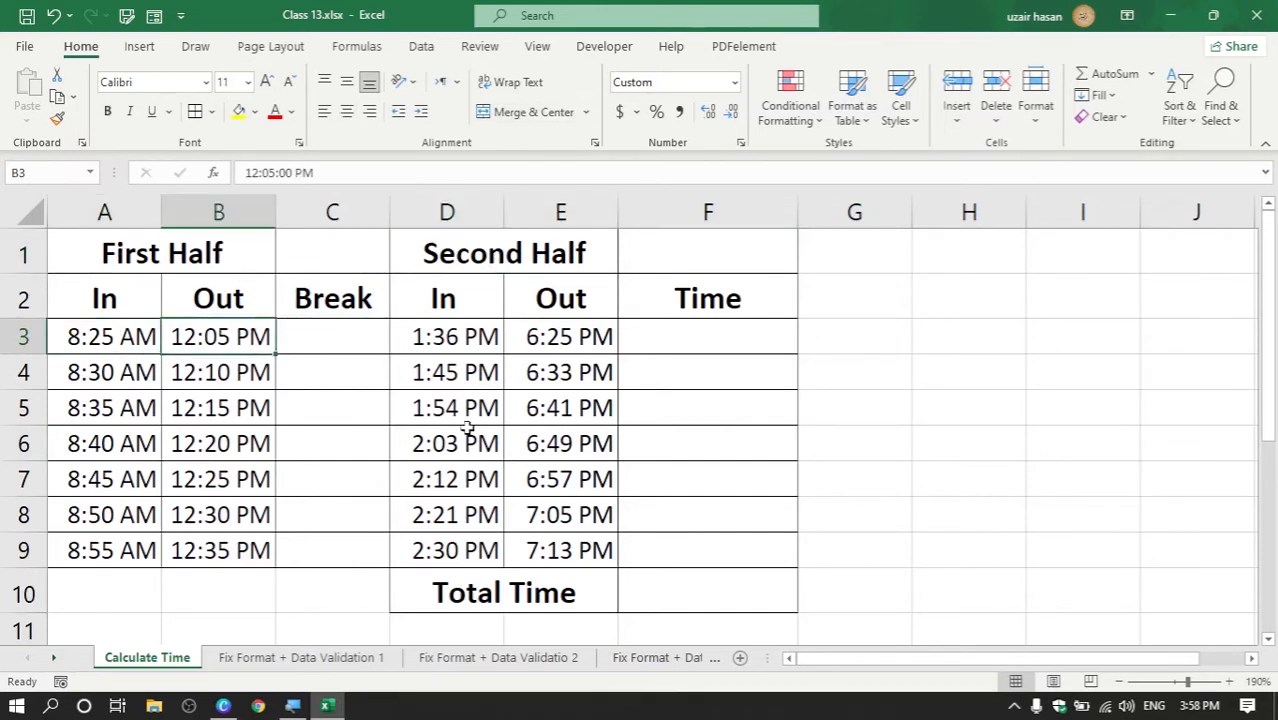
left_click(541, 258)
left_click(478, 339)
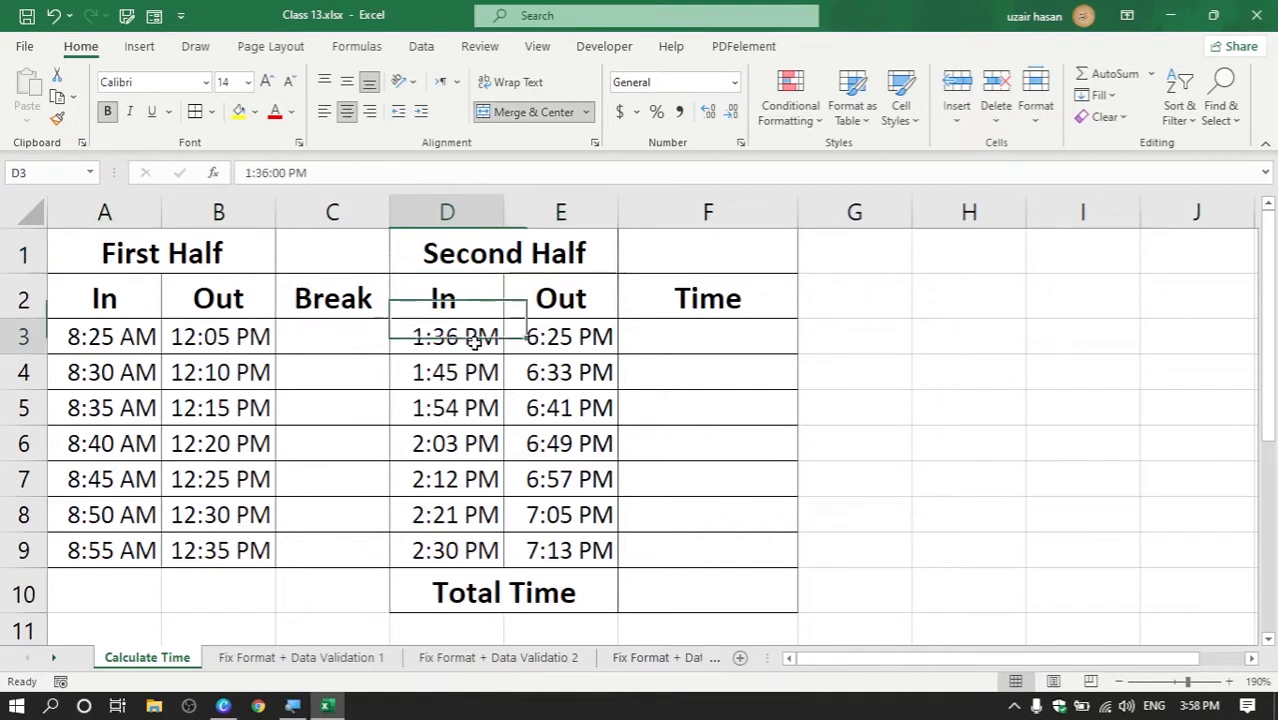
left_click(581, 343)
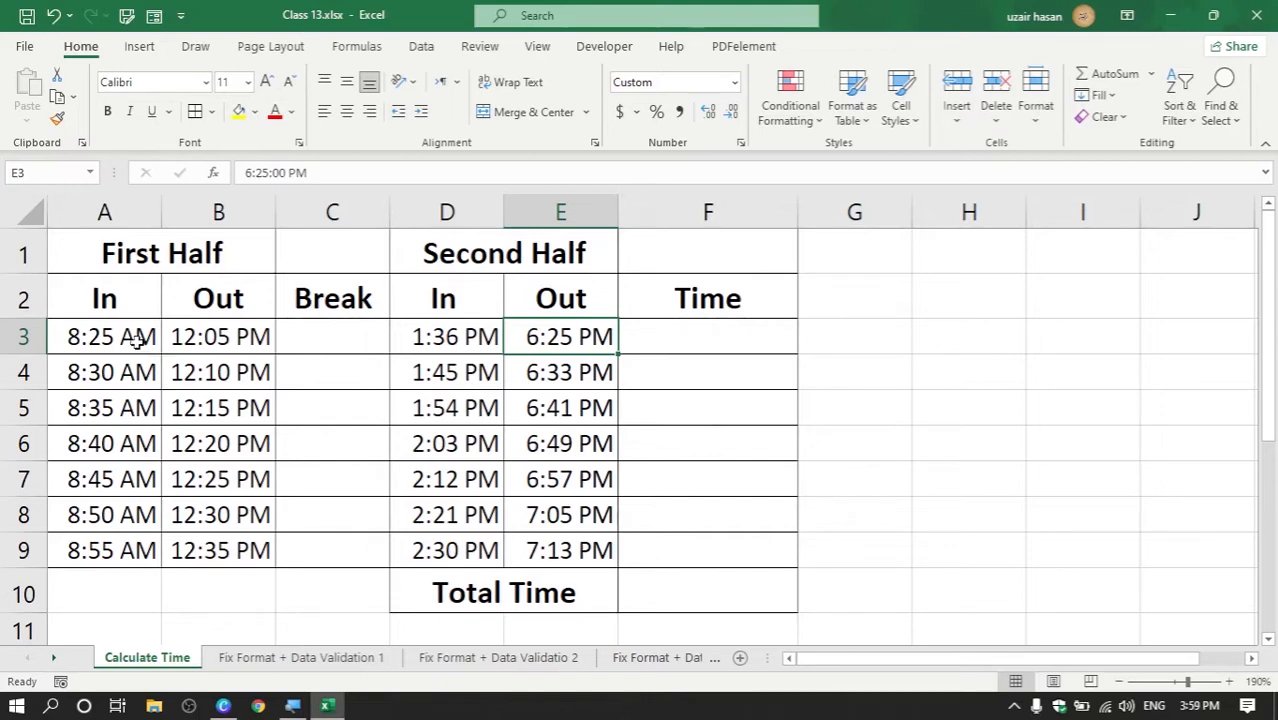
Step: Format the cells A3:E9 as Time with the 24-hour type 13:30
left_click_drag(134, 342, 539, 534)
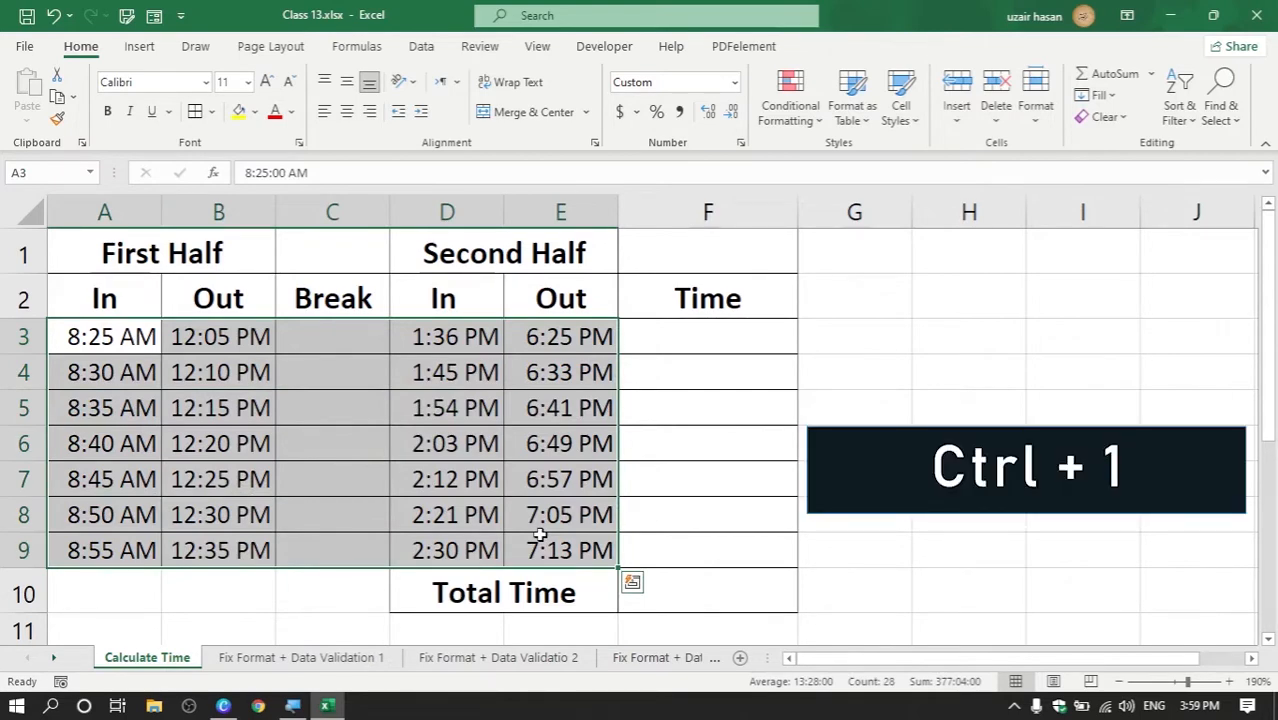
key("ctrl+1")
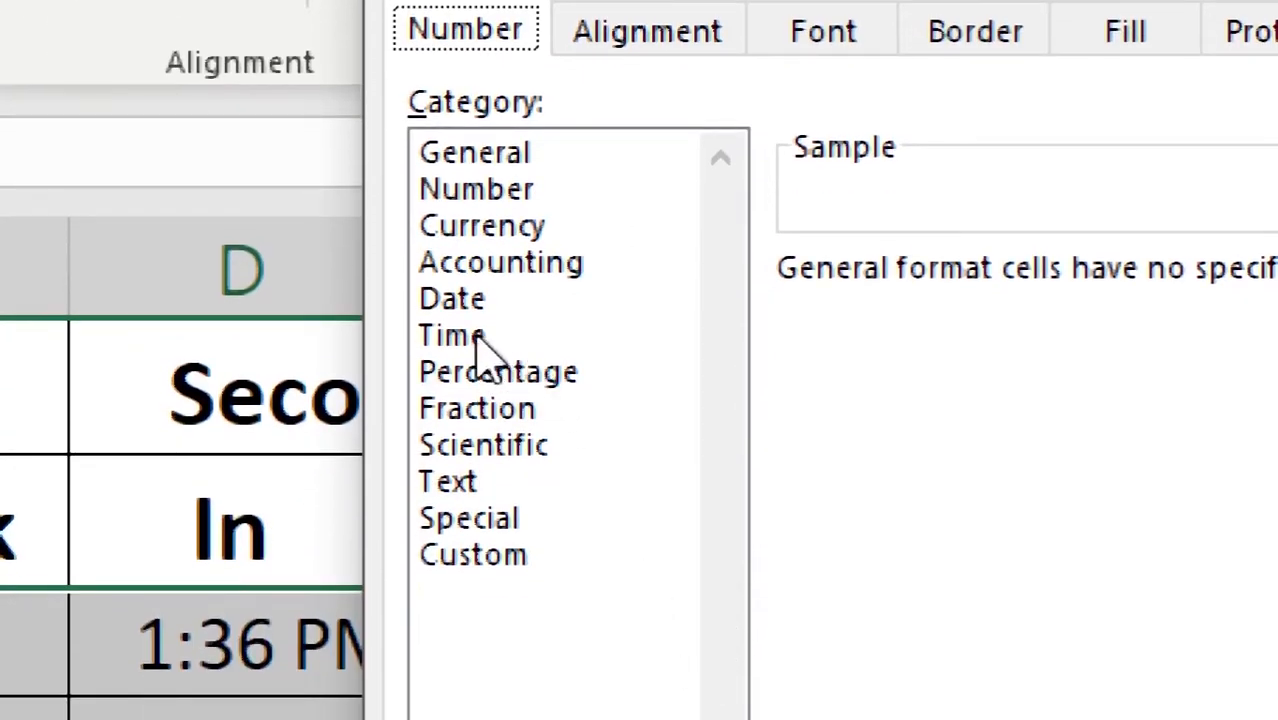
left_click(476, 338)
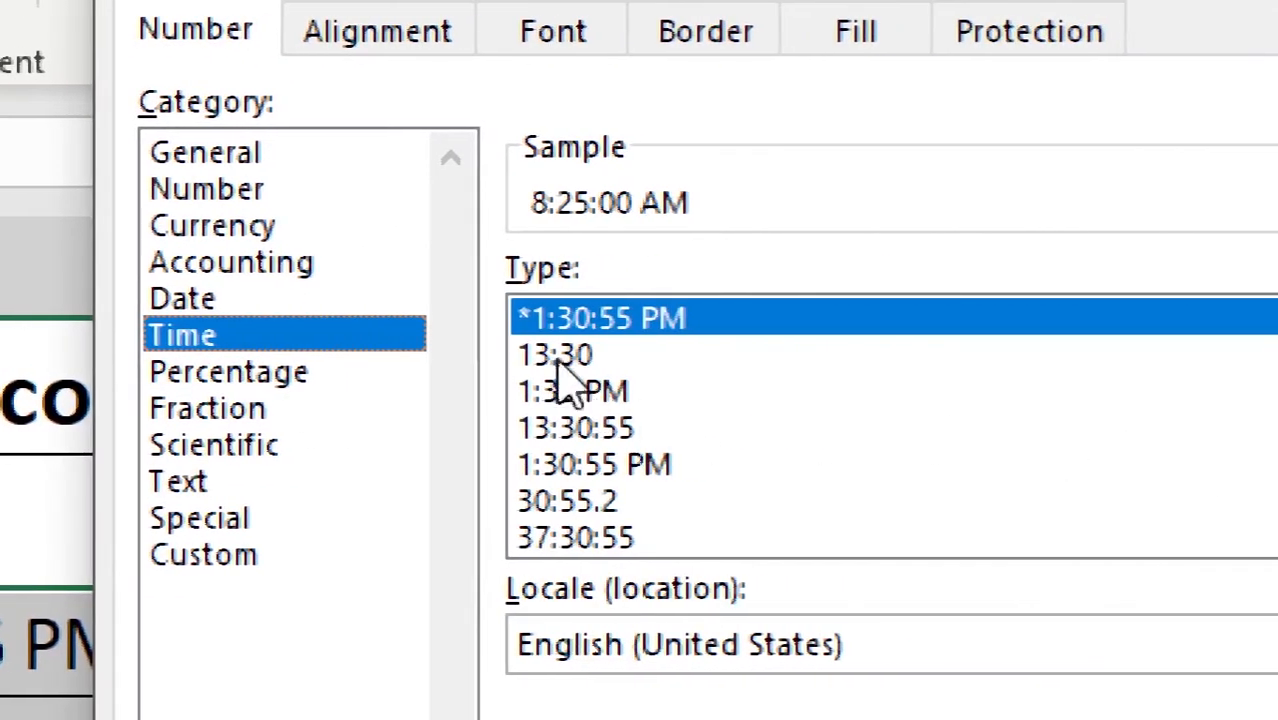
left_click(832, 358)
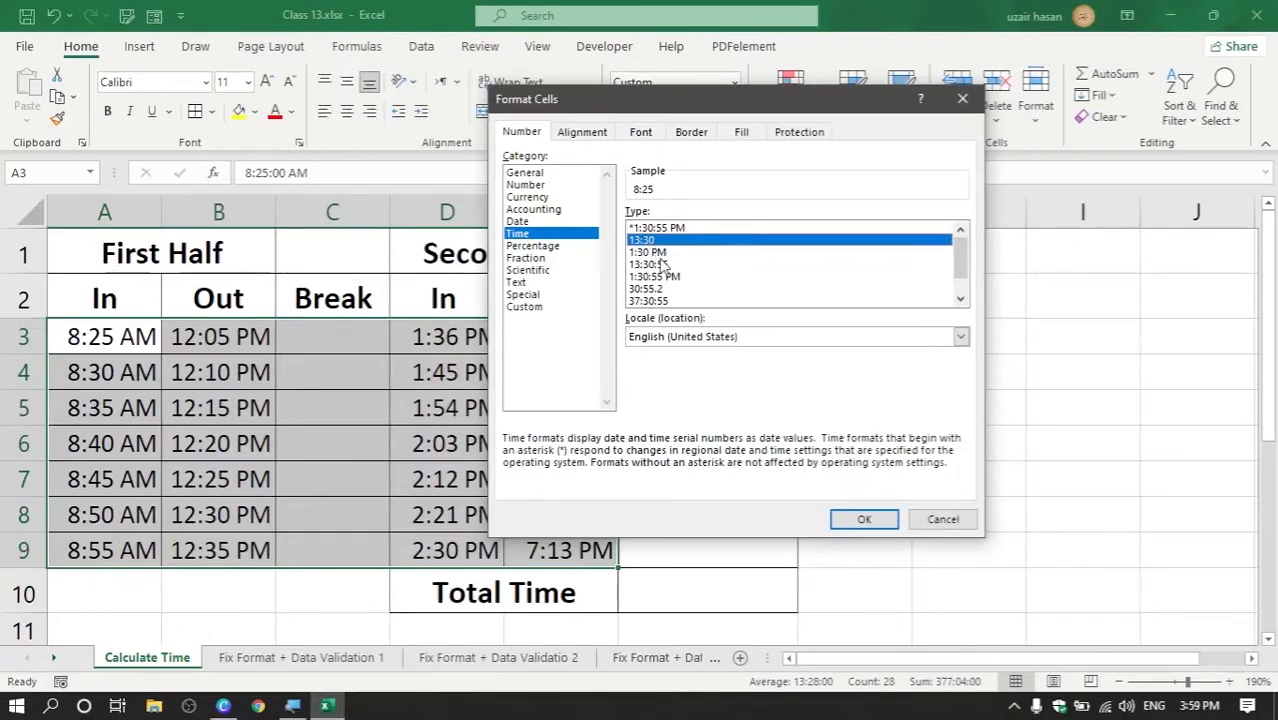
left_click(862, 520)
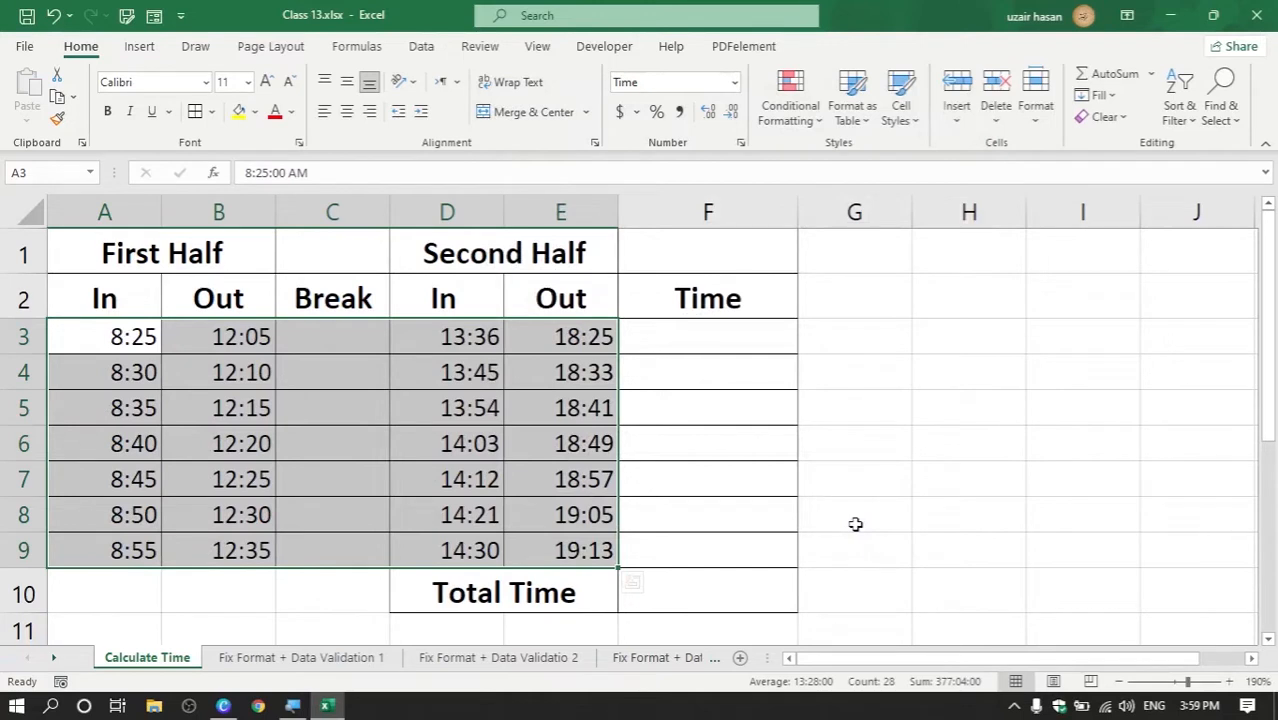
Step: Enter the formula =(B3-A3)+(E3-D3) in cell F3 to add the working time of both halves
left_click(765, 340)
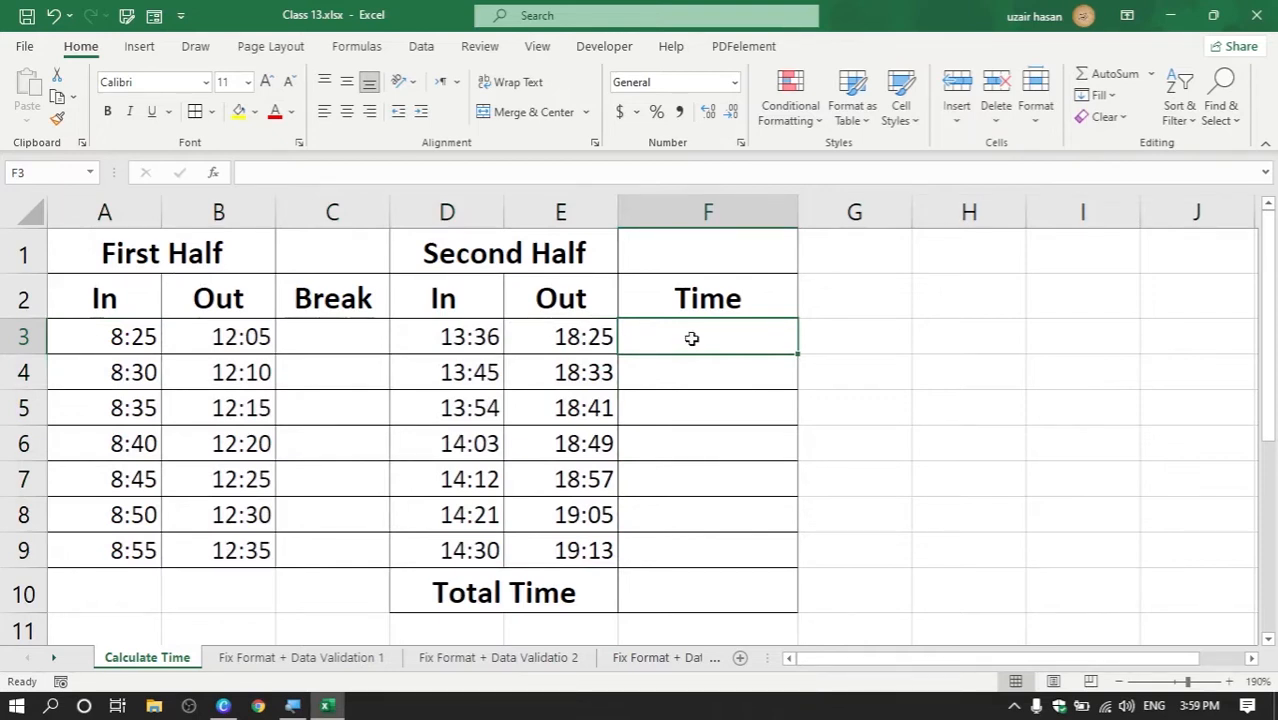
type("=")
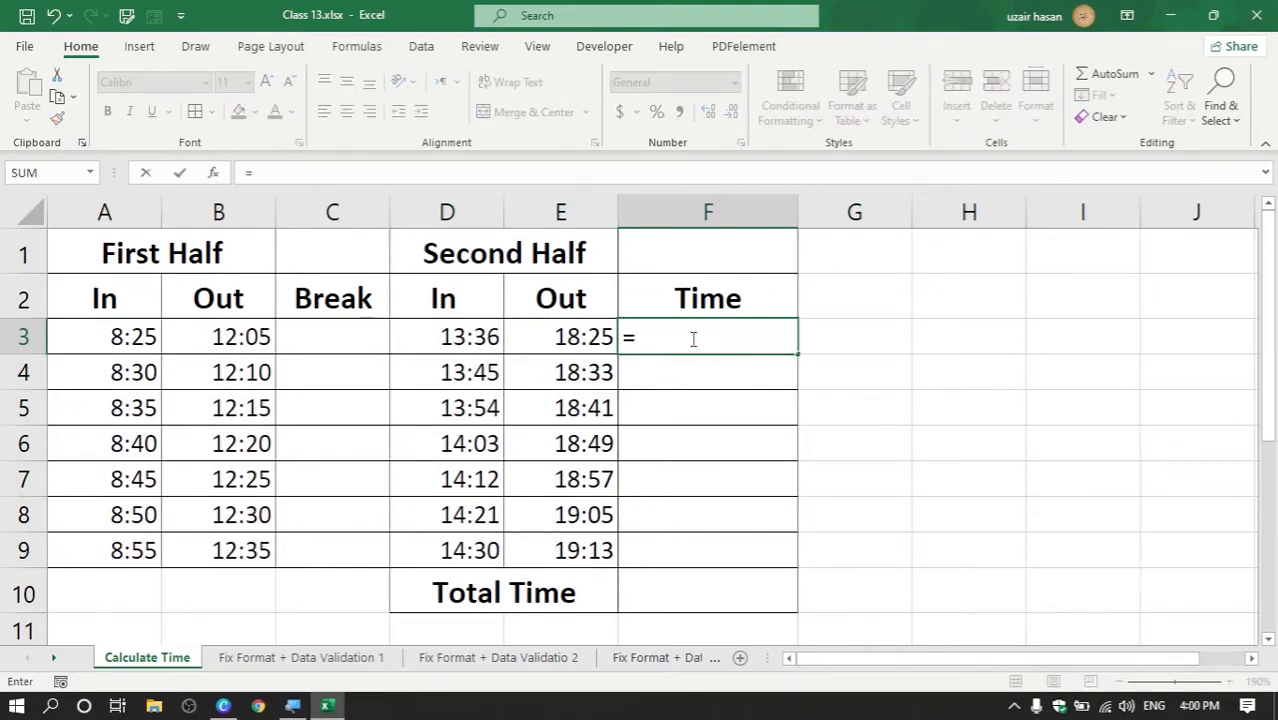
type("(")
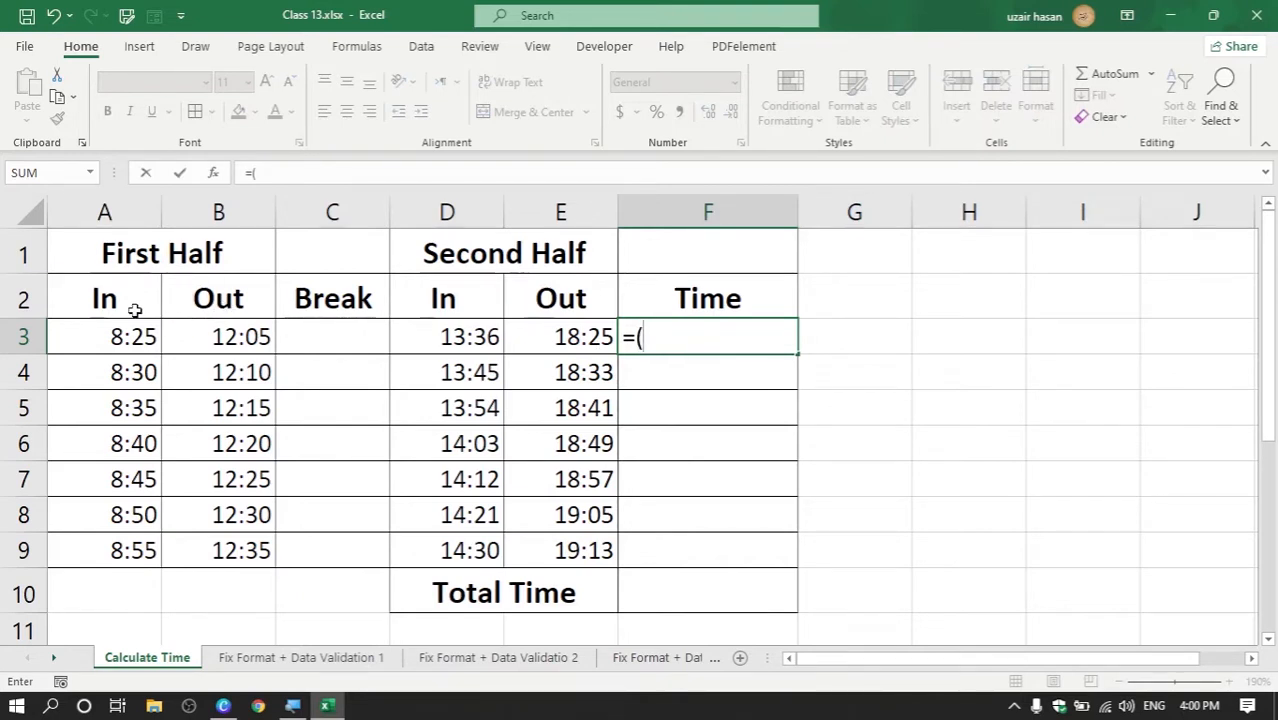
left_click(250, 337)
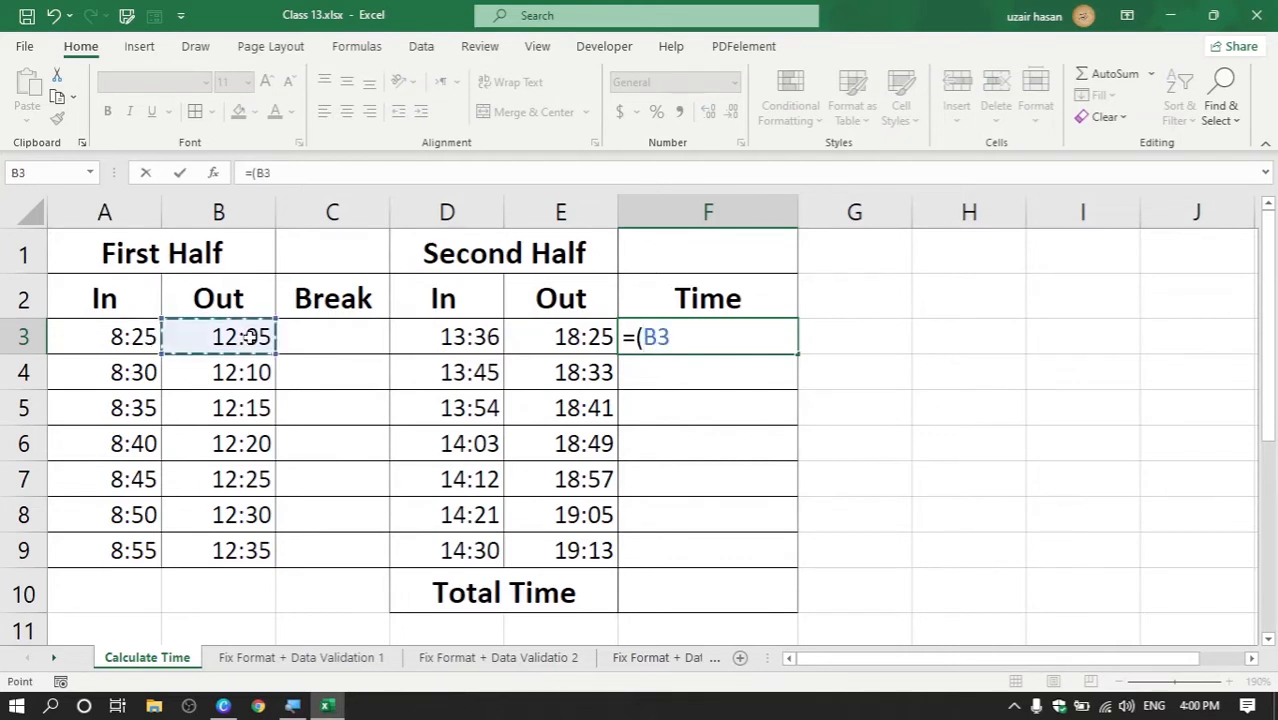
type("-")
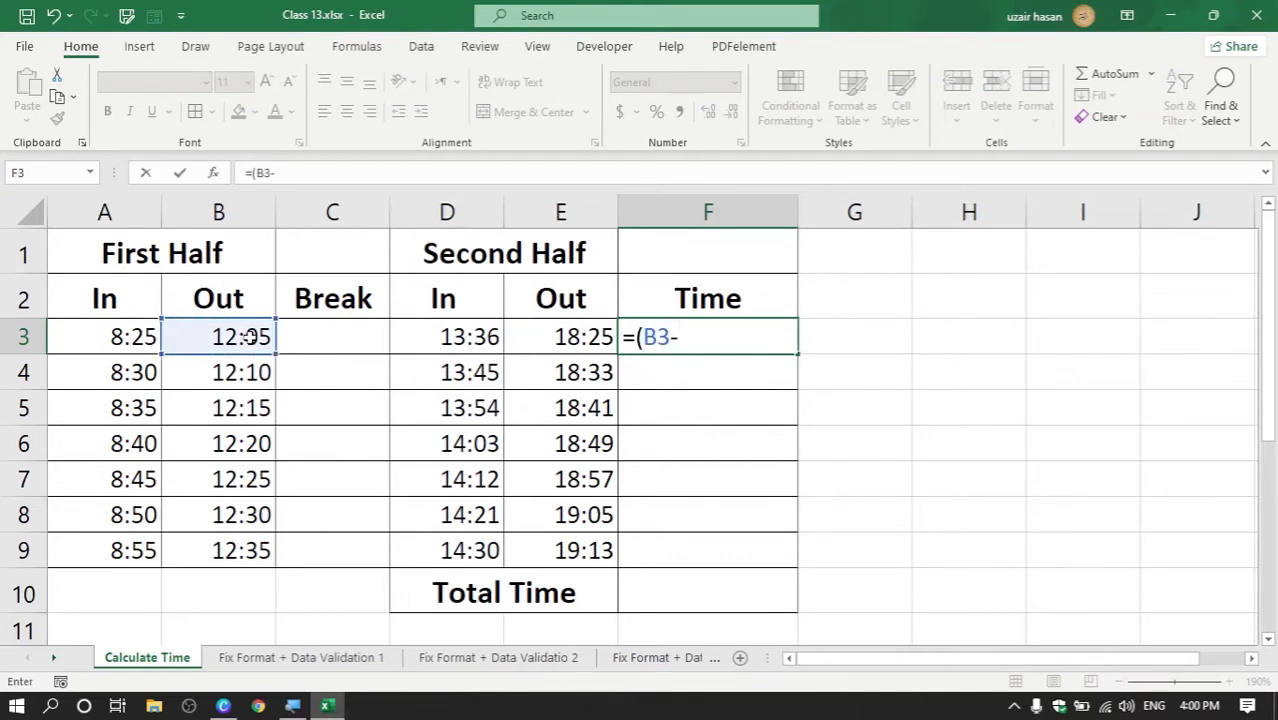
left_click(103, 342)
type(")")
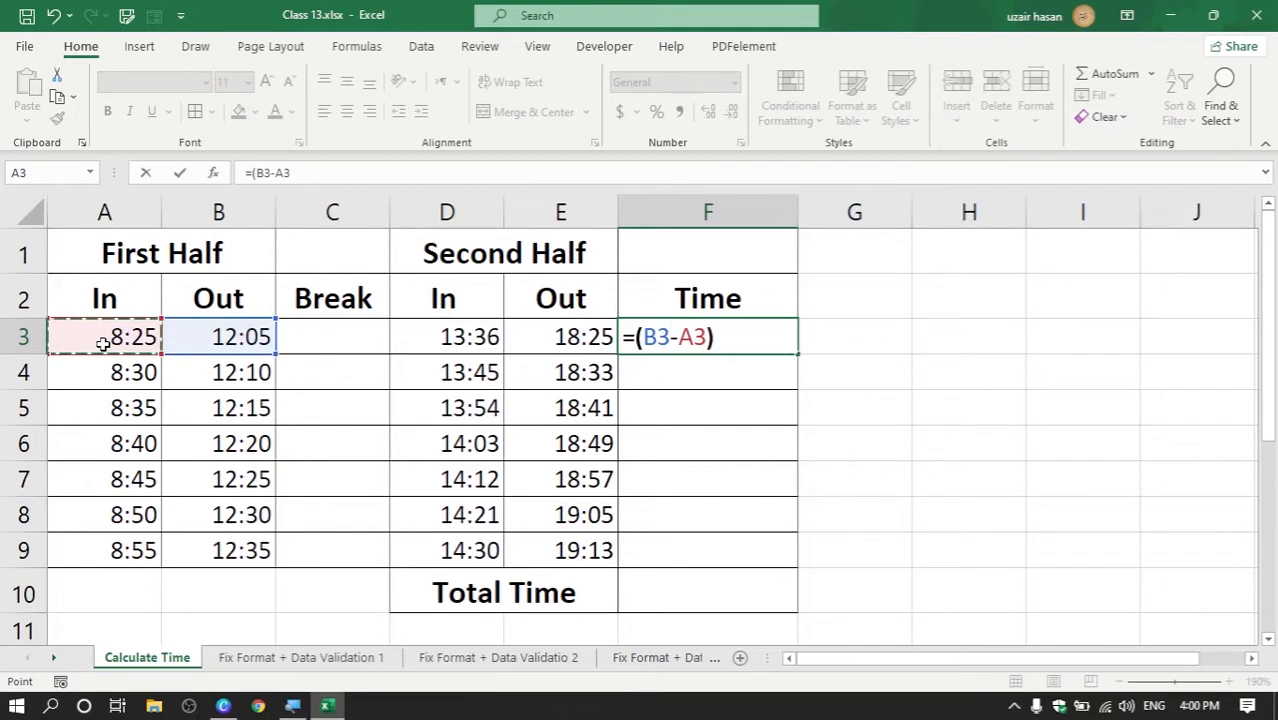
type("+")
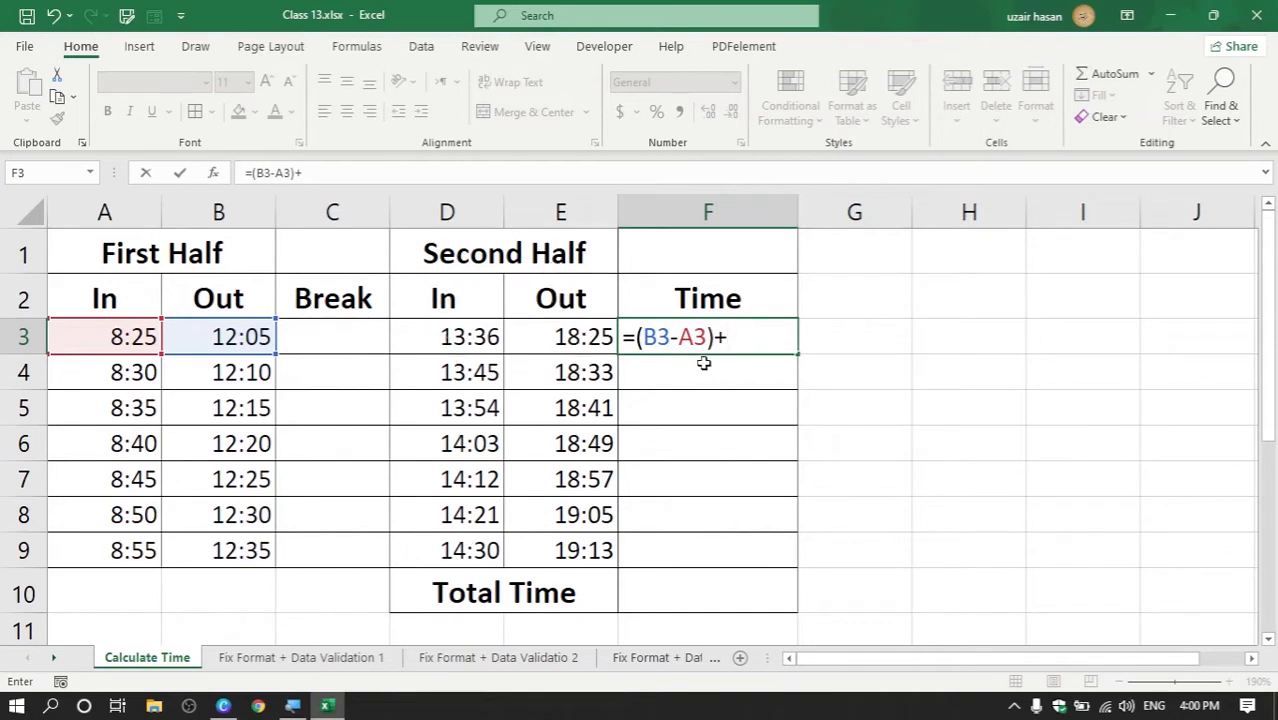
type("(")
left_click(590, 337)
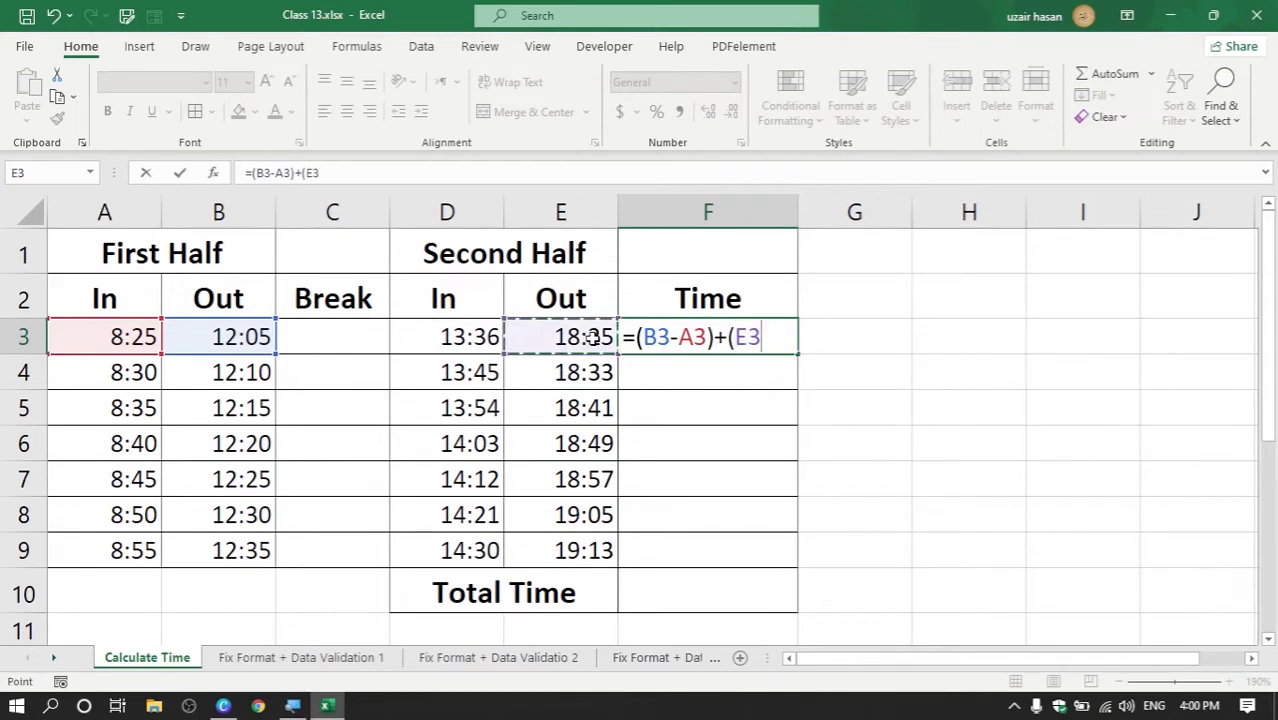
type("-")
left_click(468, 337)
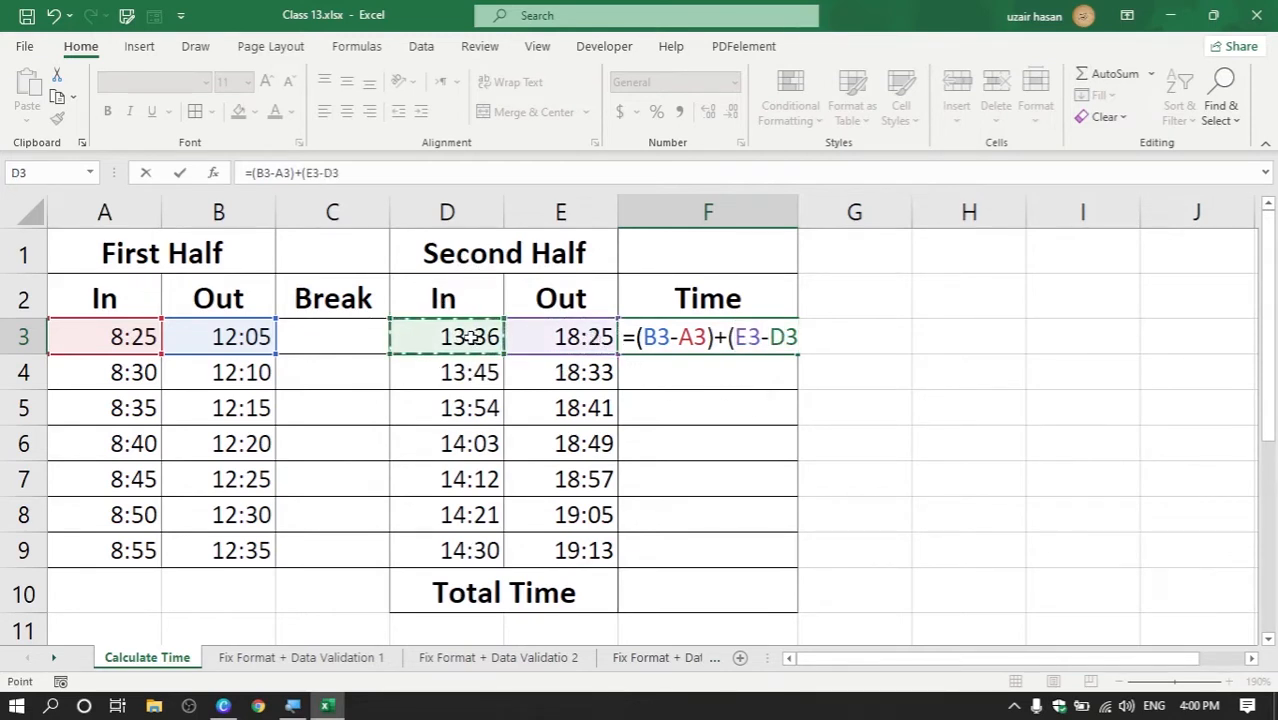
type(")")
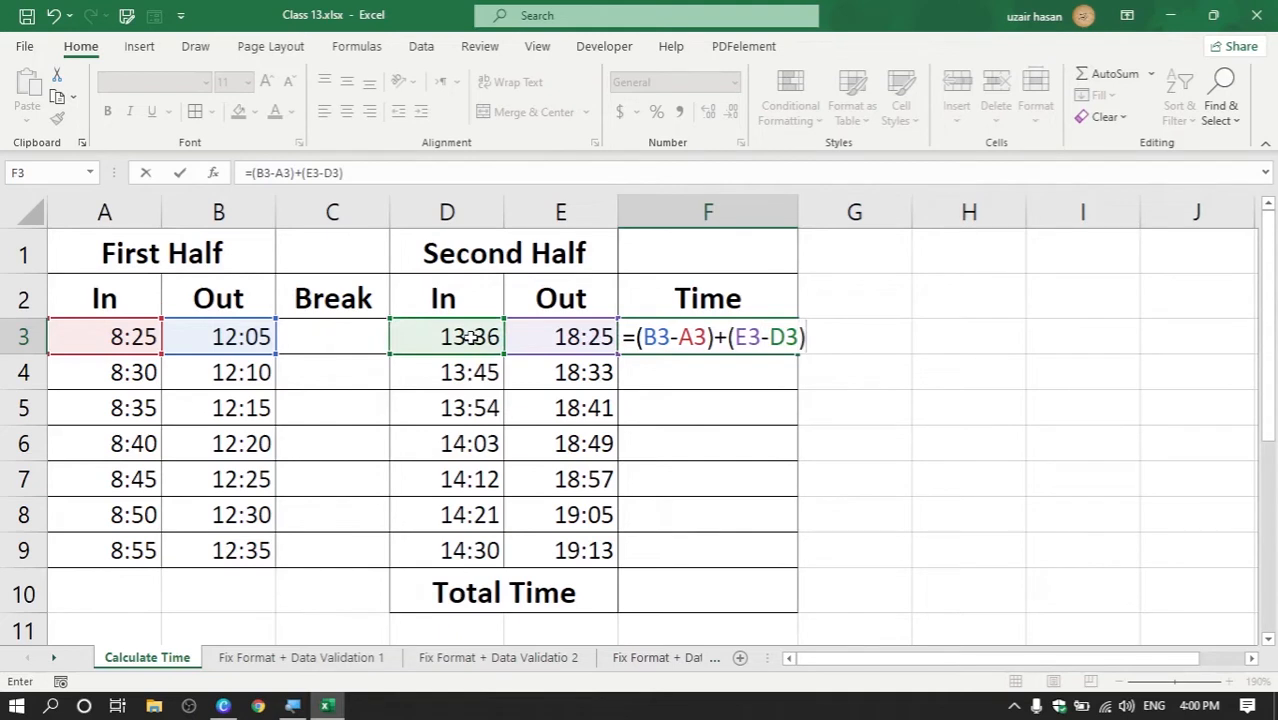
key("Return")
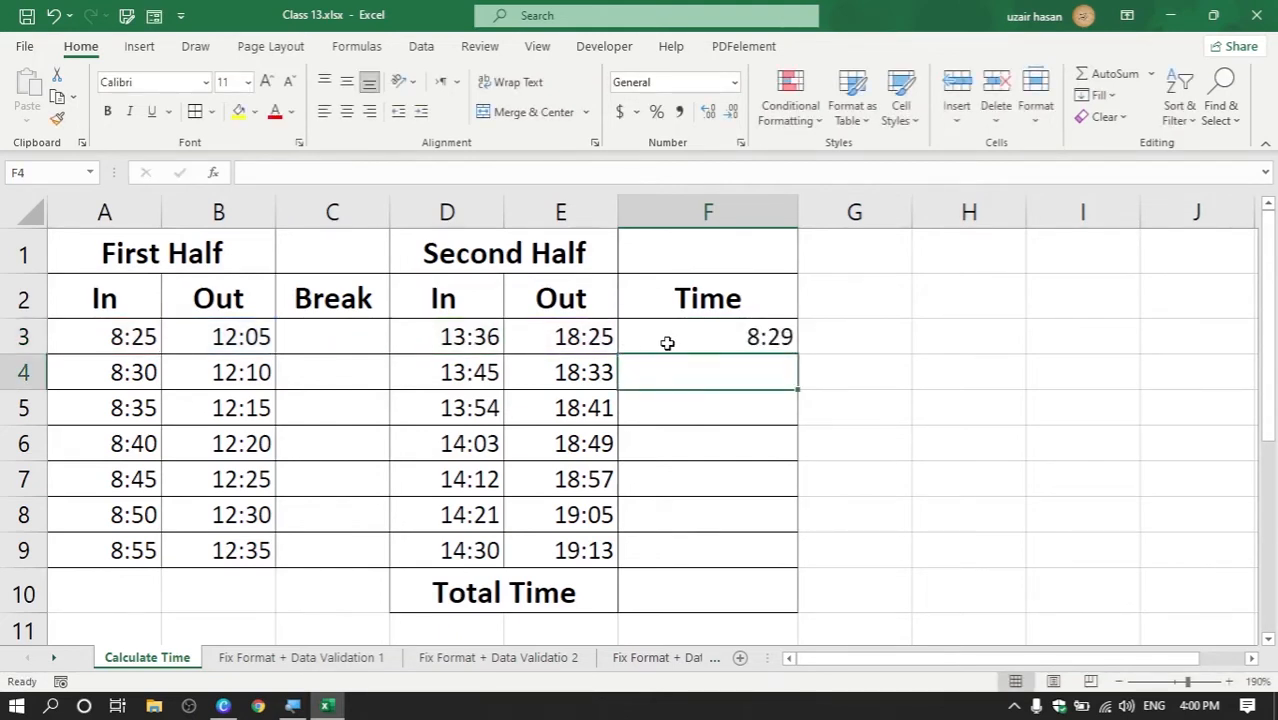
Step: Fill the working-time formula from F3 down to F9
left_click(709, 335)
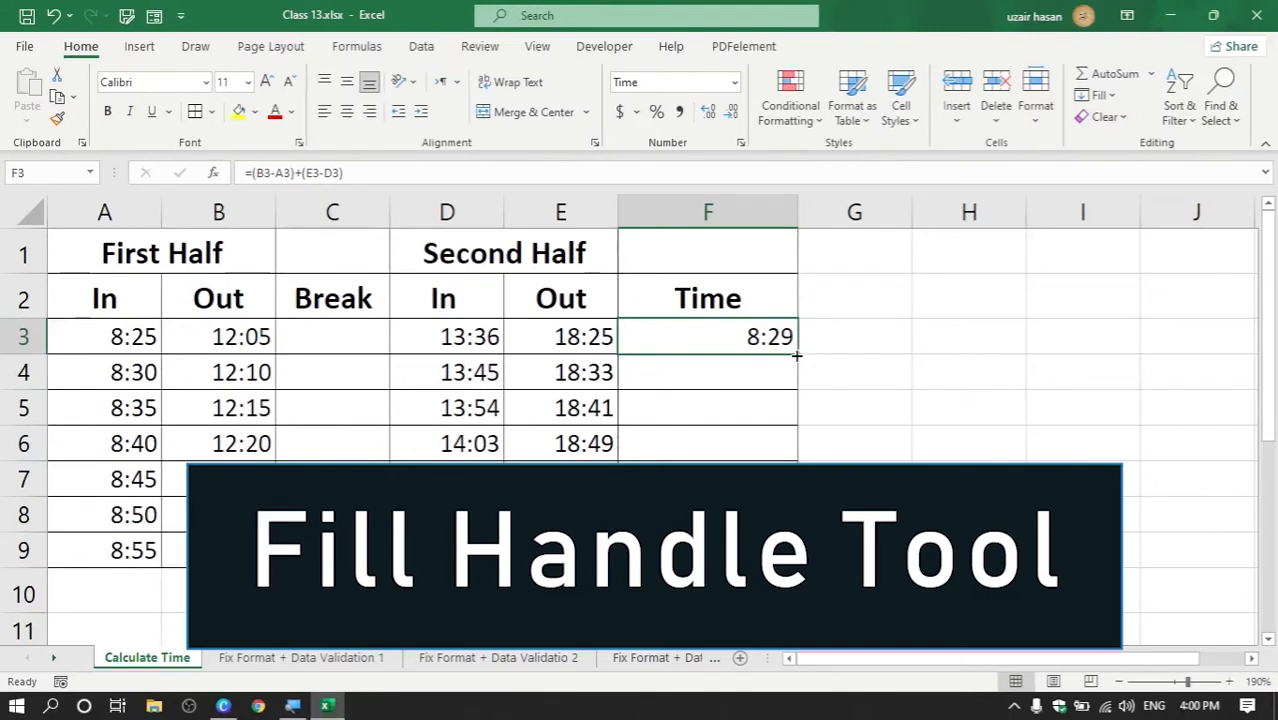
left_click_drag(797, 355, 789, 573)
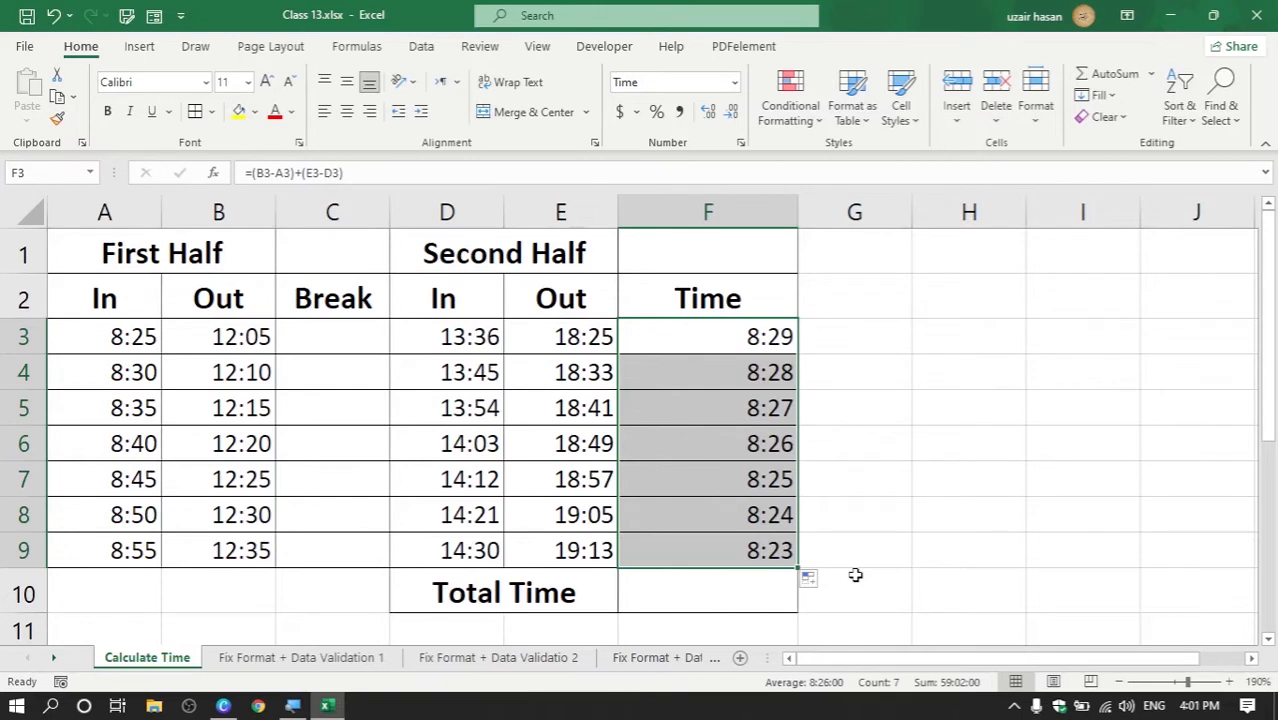
left_click(736, 599)
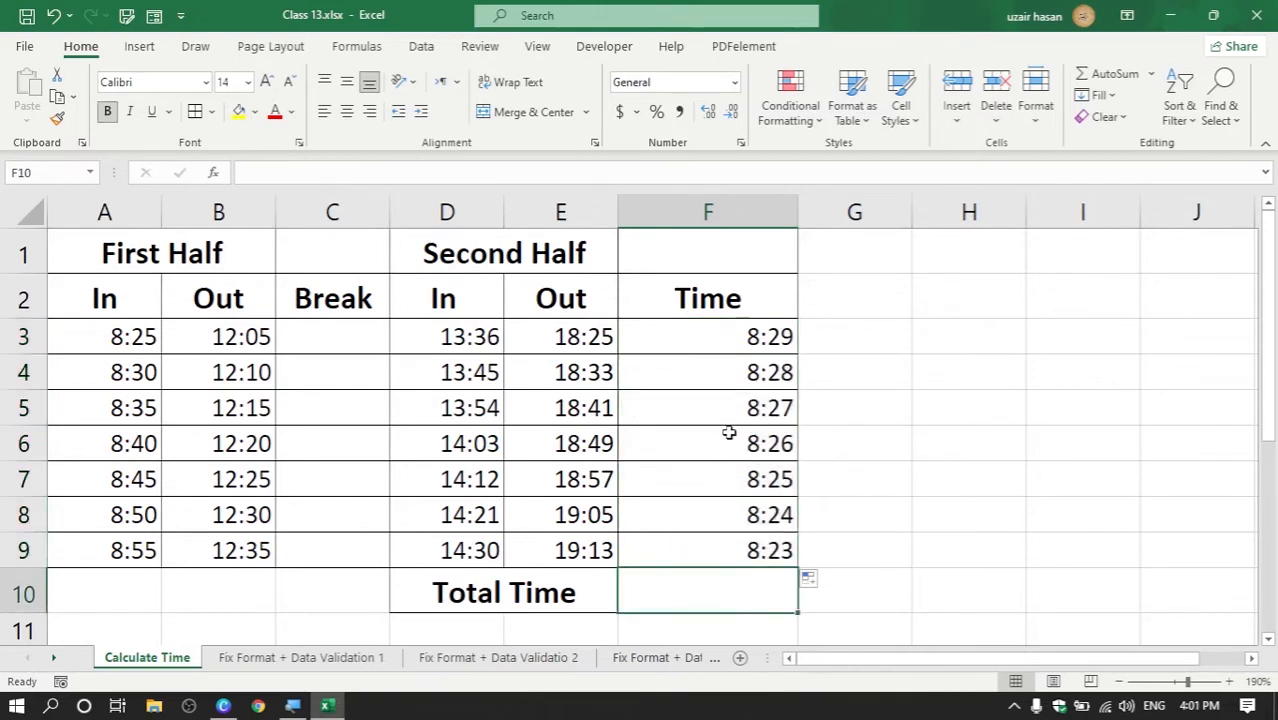
left_click_drag(747, 340, 738, 546)
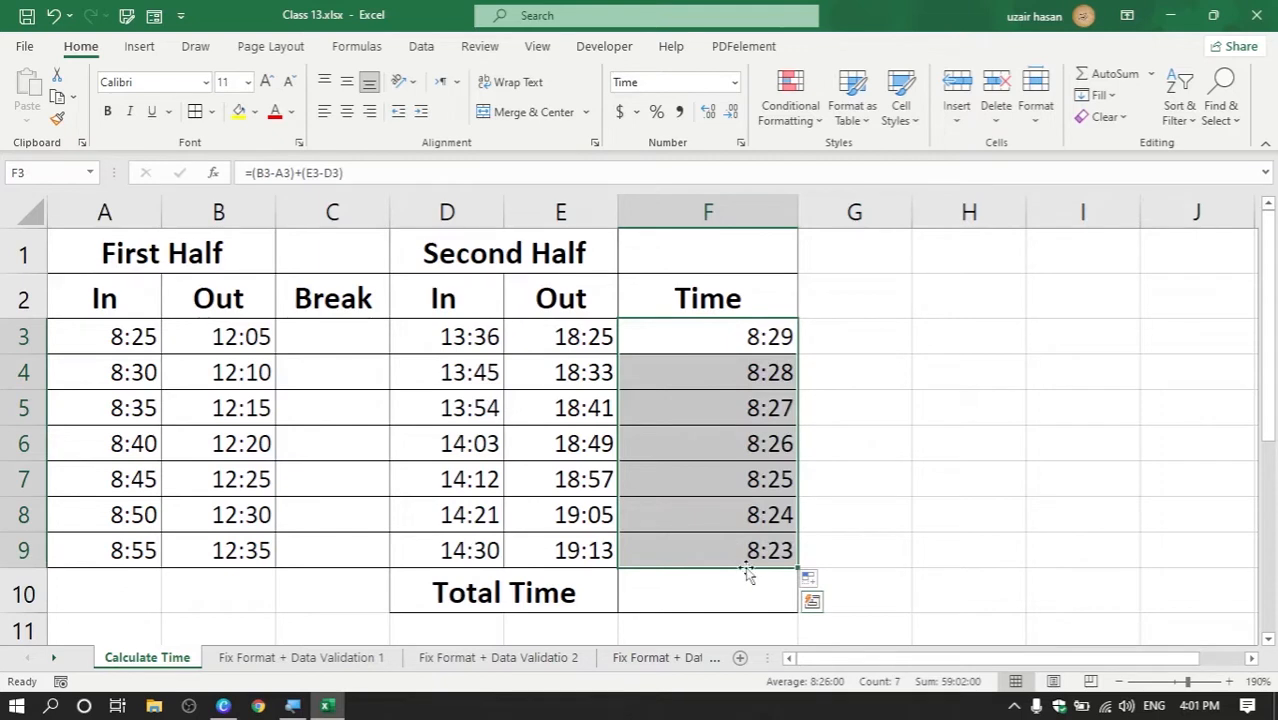
left_click(737, 597)
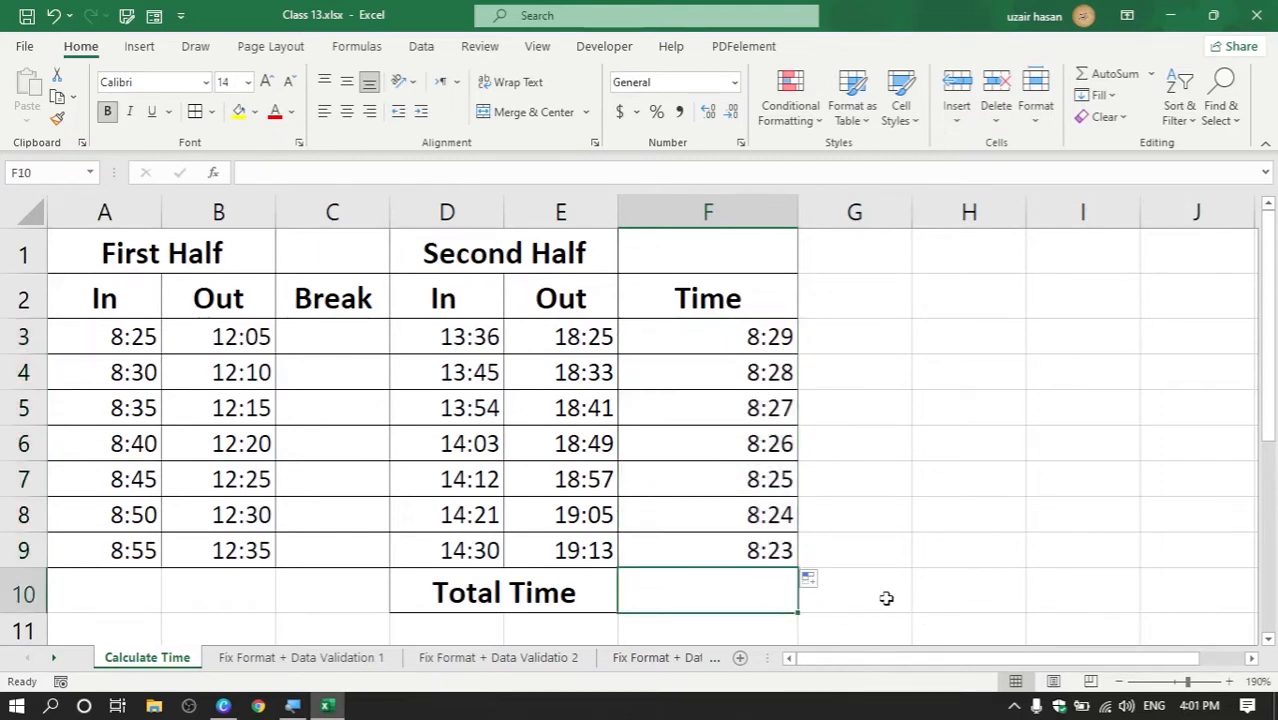
left_click(970, 455)
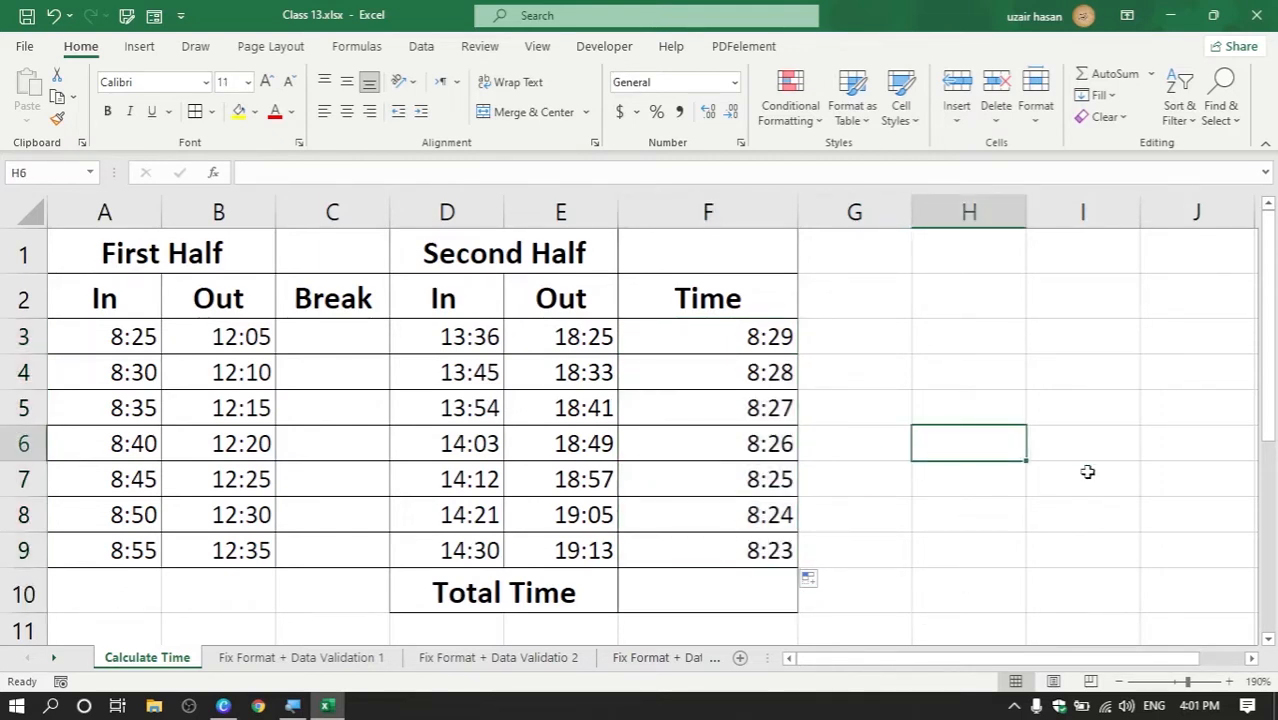
type("sum")
key("Return")
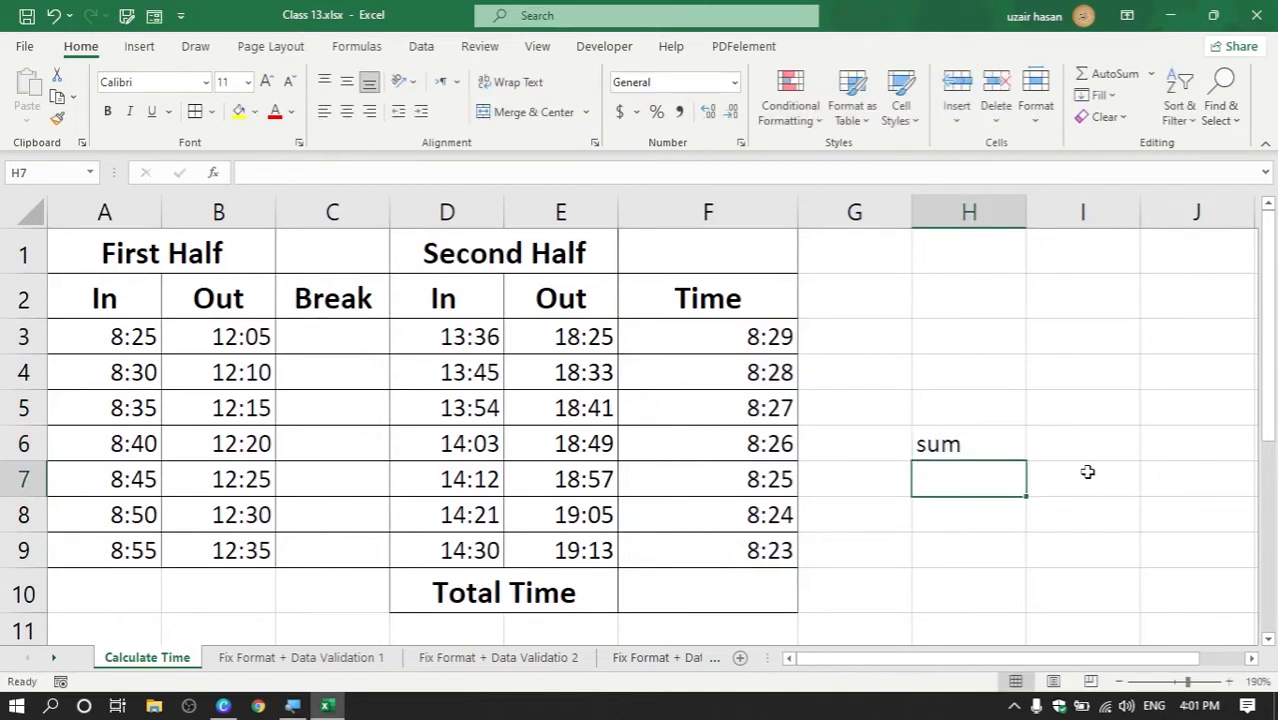
left_click(984, 448)
key("Delete")
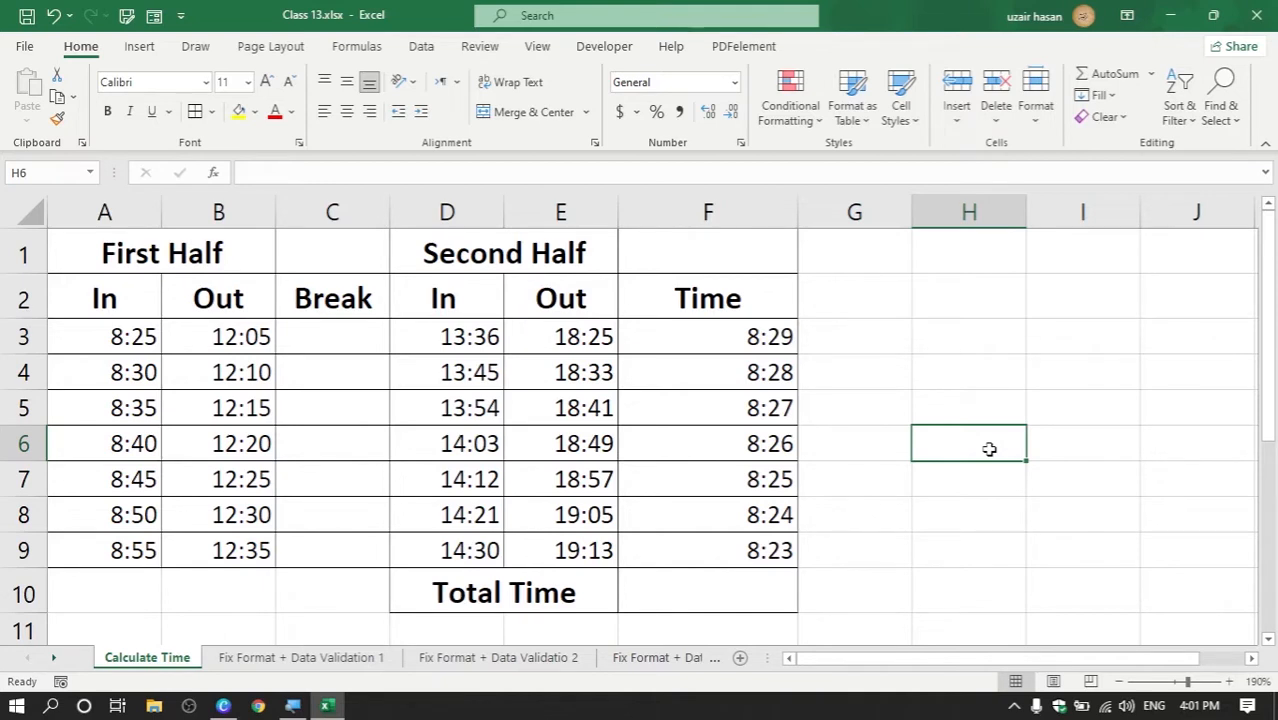
Step: Enter the formula =SUM(F3:F9) in cell F10 to total the working times
left_click(729, 597)
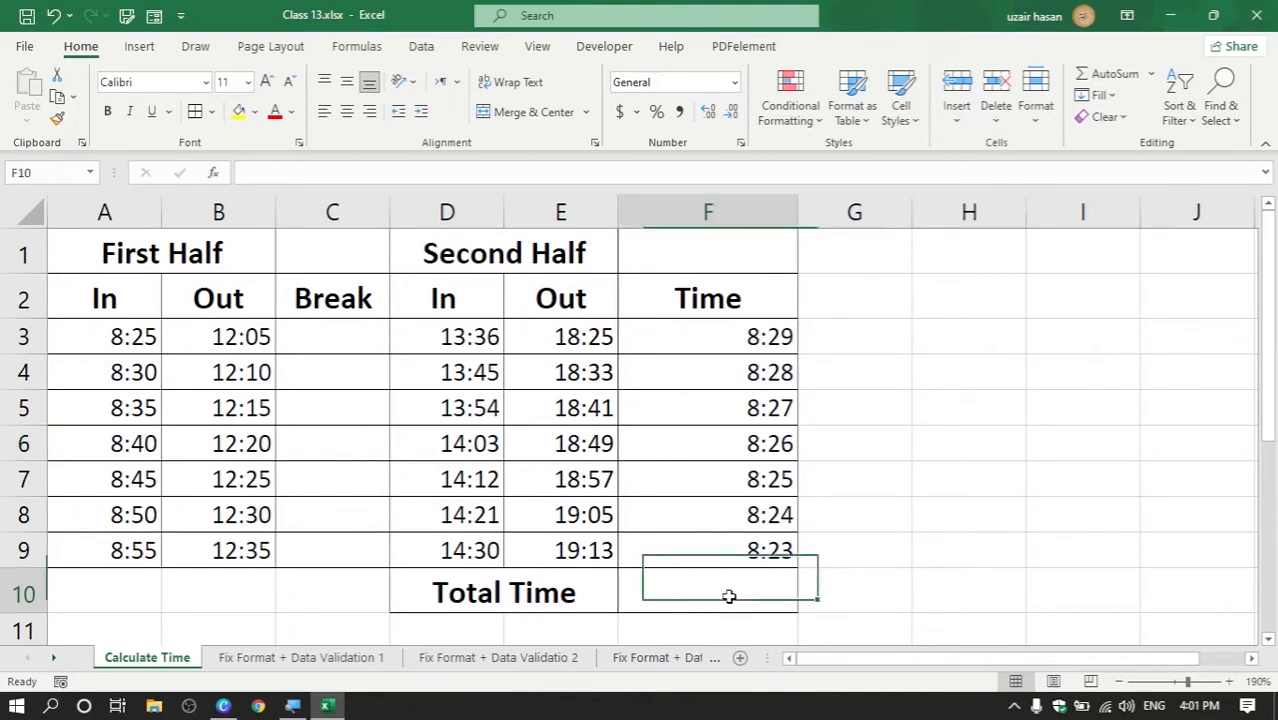
type("=")
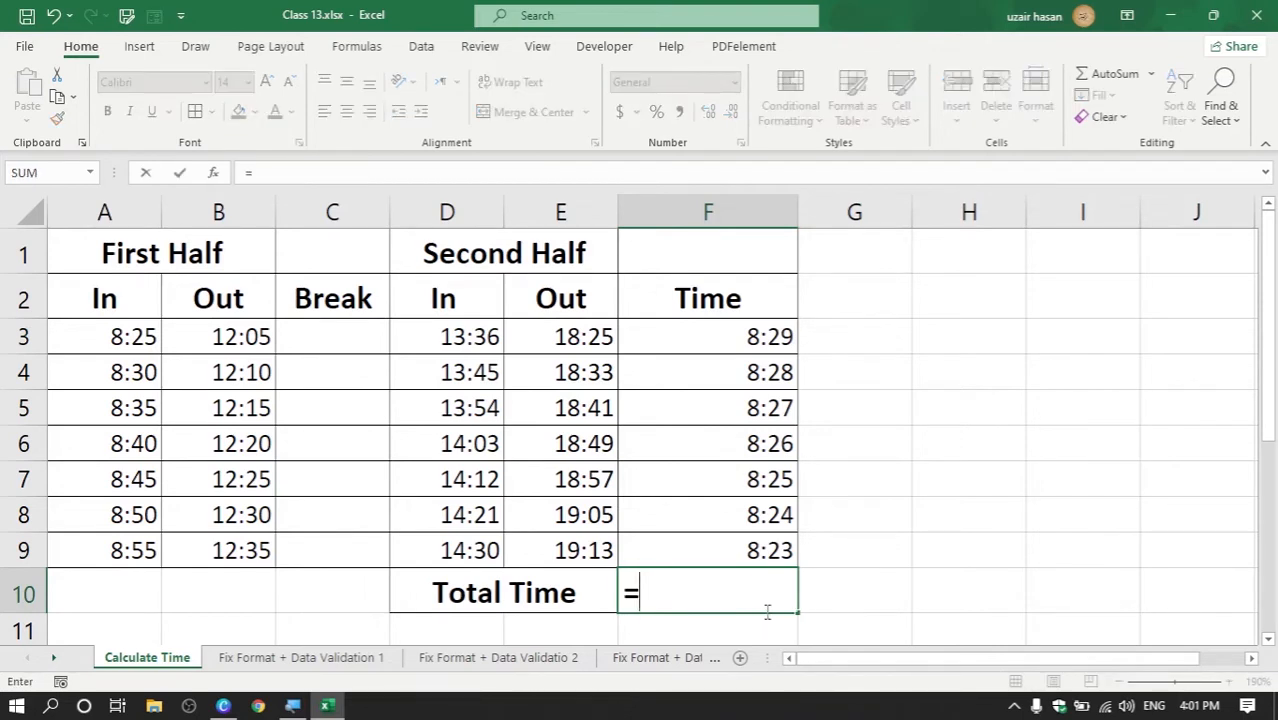
type("sum")
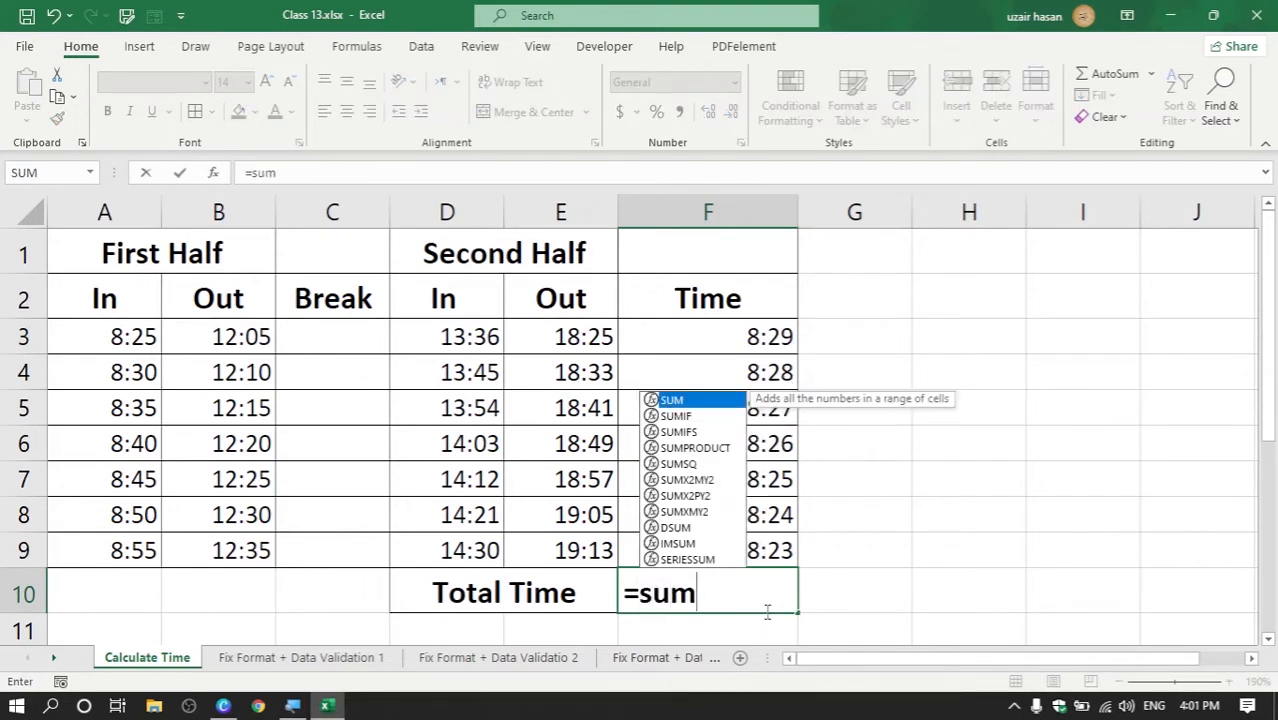
type("(")
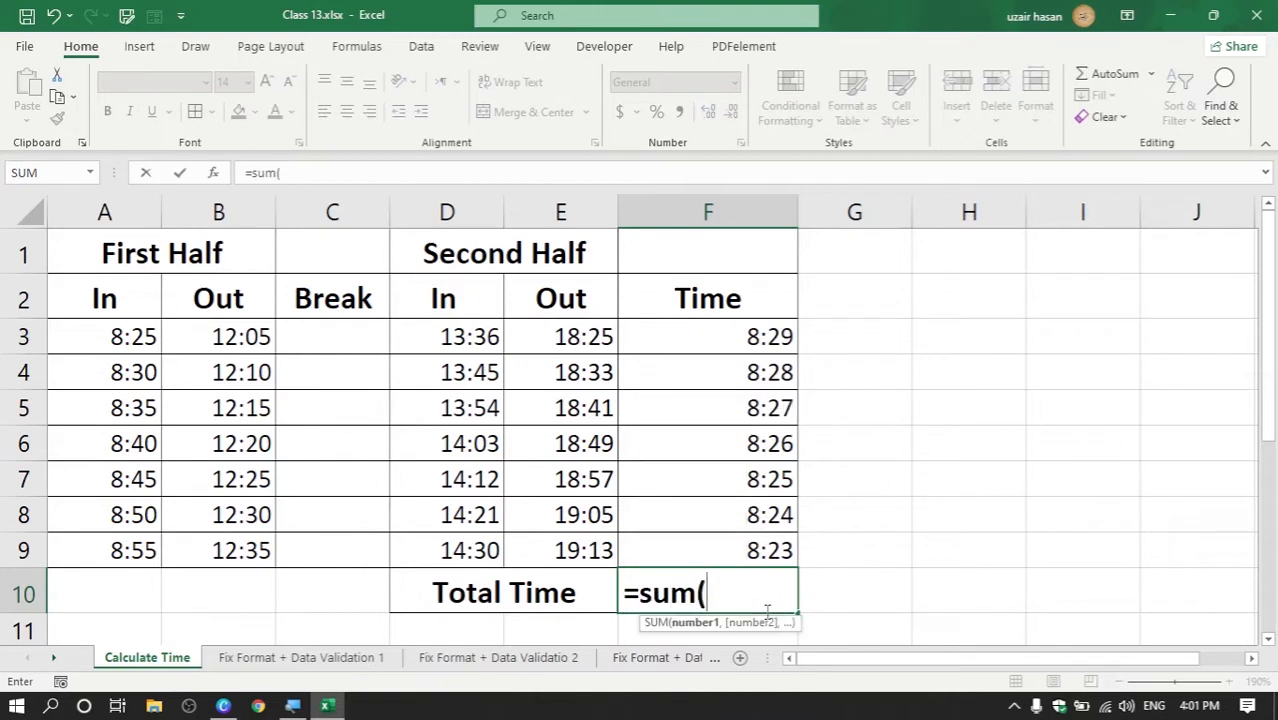
left_click(746, 345)
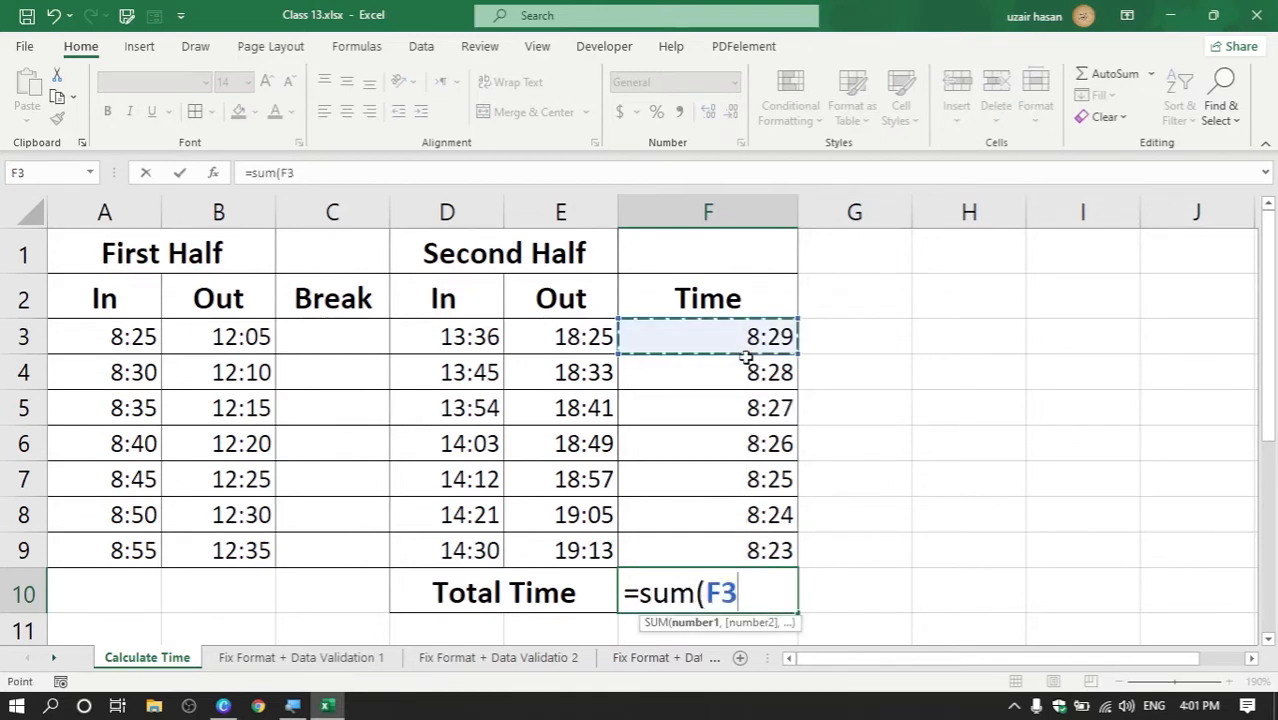
left_click_drag(746, 357, 731, 551)
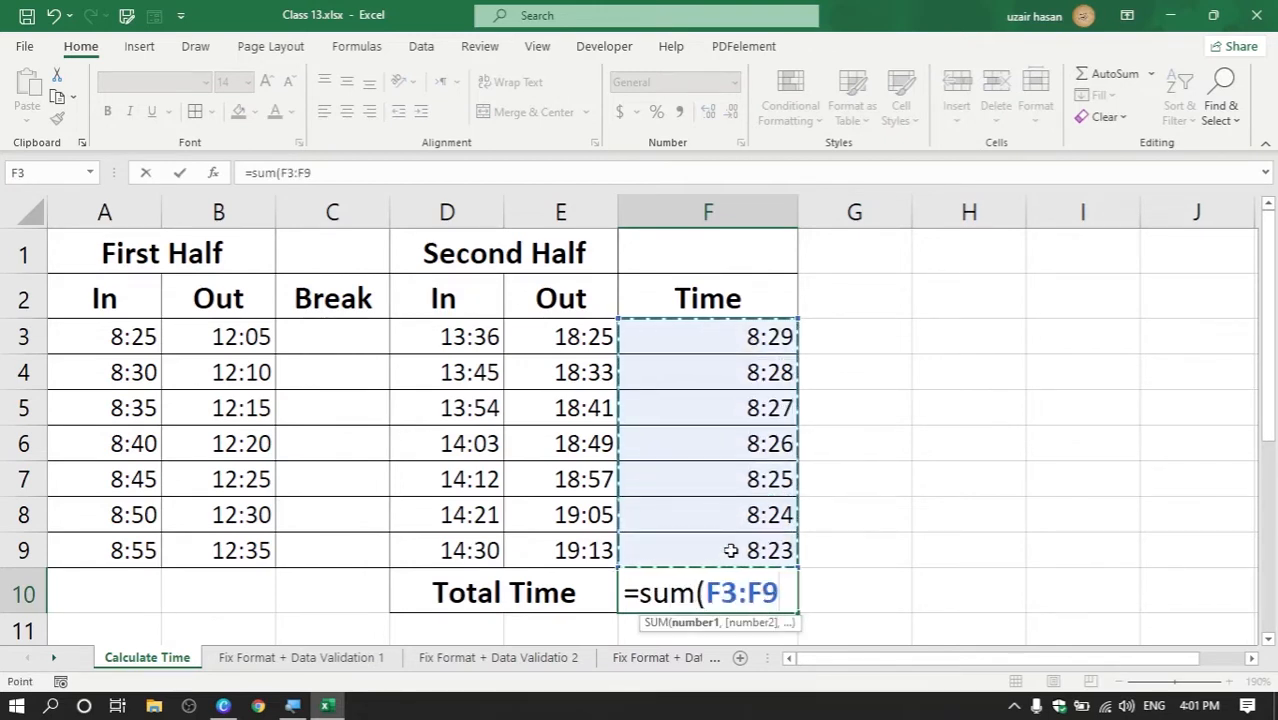
type(")")
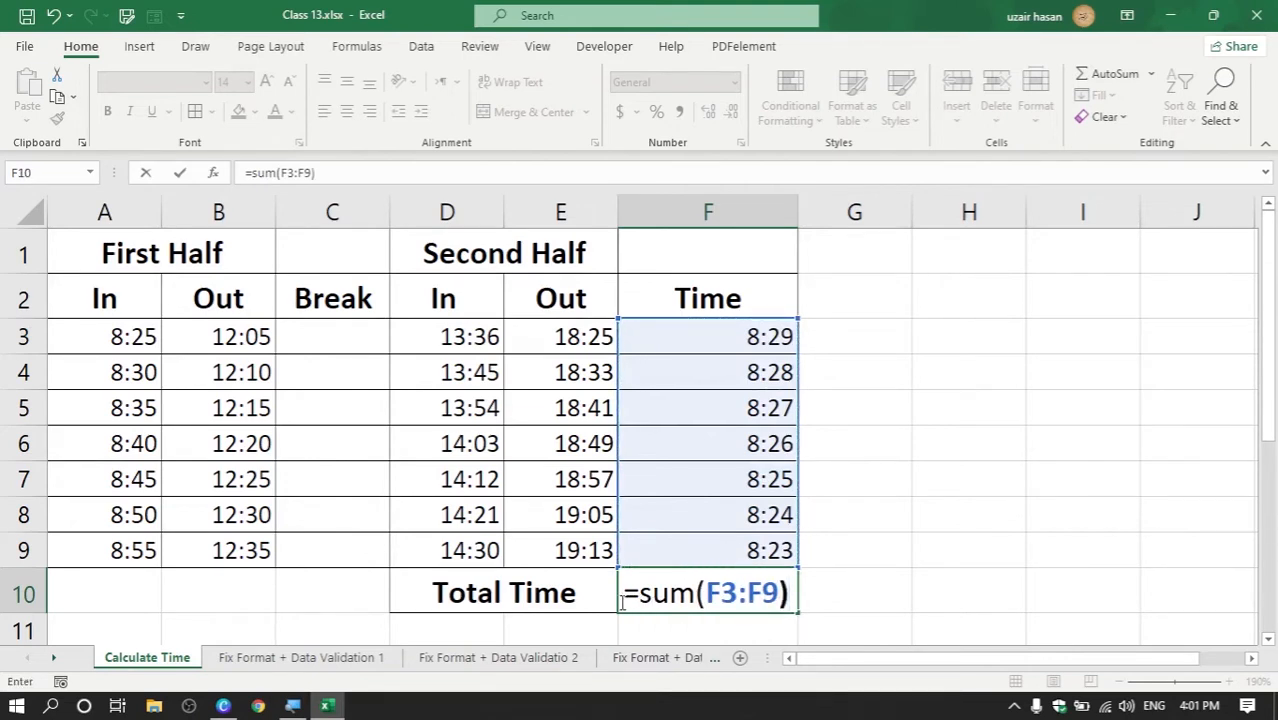
left_click_drag(623, 602, 780, 598)
left_click_drag(696, 599, 789, 598)
key("Return")
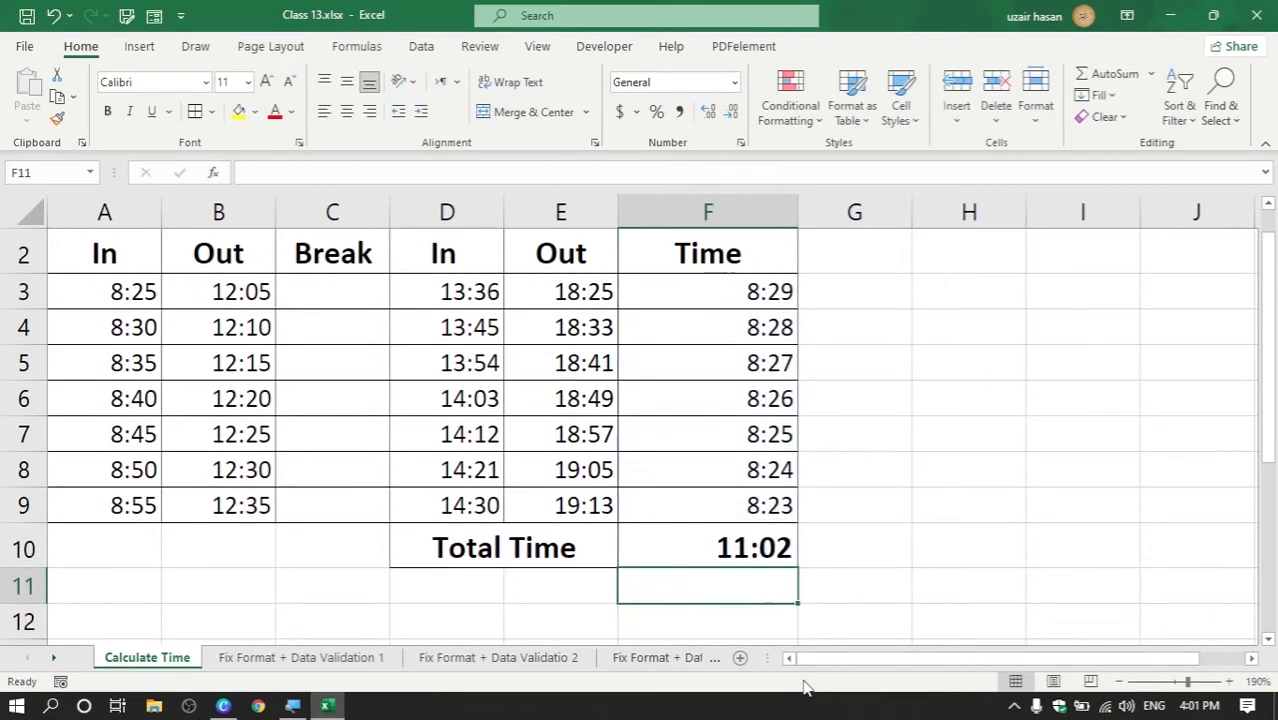
Step: Format the Total Time cell F10 with the custom number format [h]:mm so that hours accumulate beyond 24
scroll(908, 565, "up", 1)
left_click(780, 586)
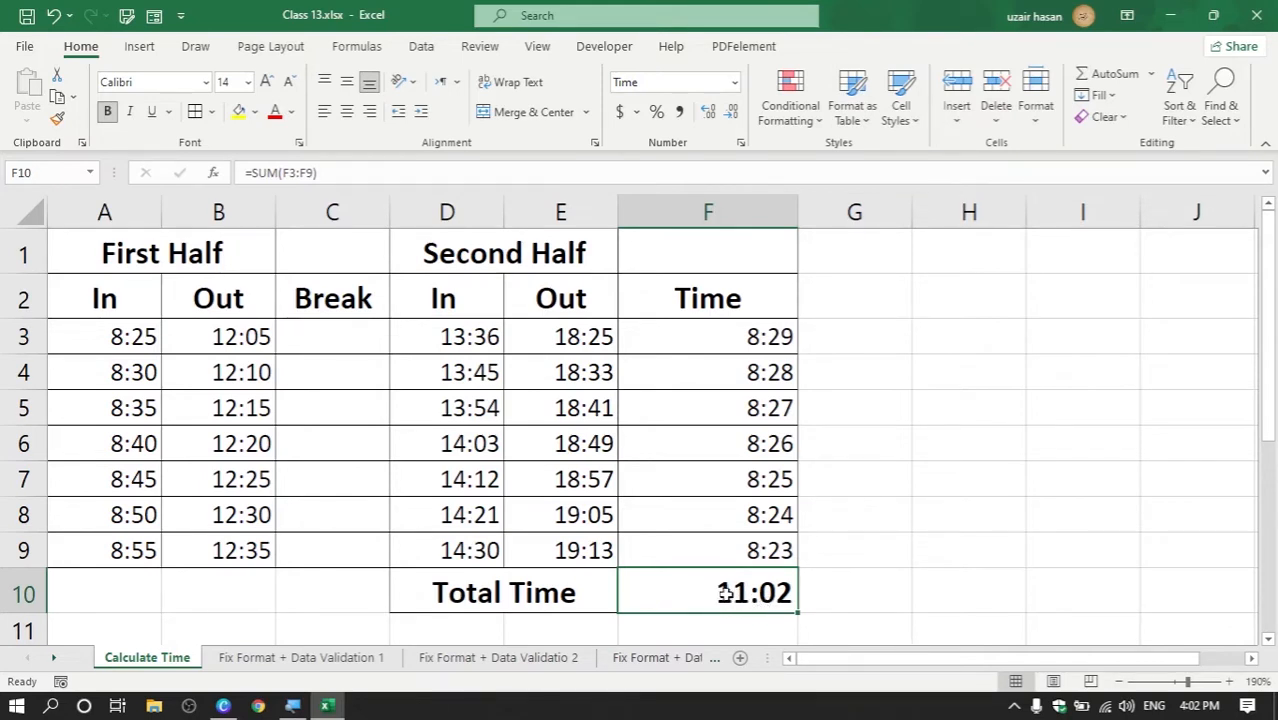
key("ctrl+1")
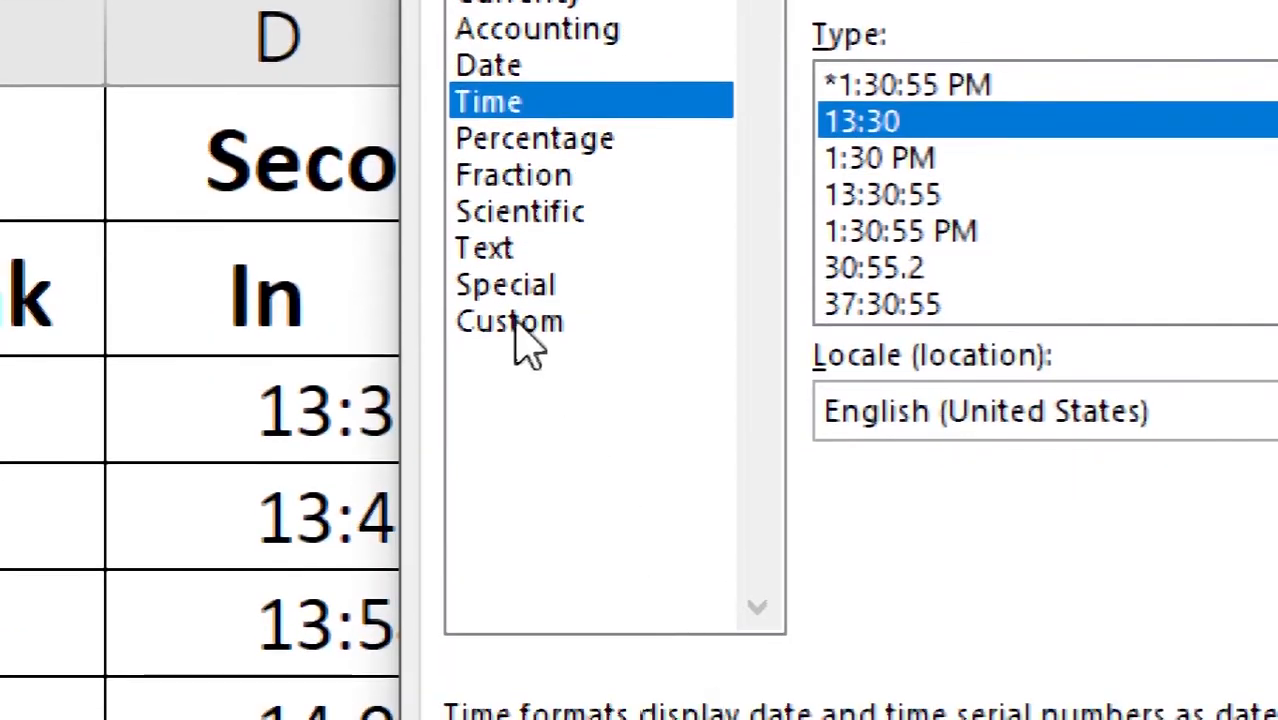
left_click(495, 639)
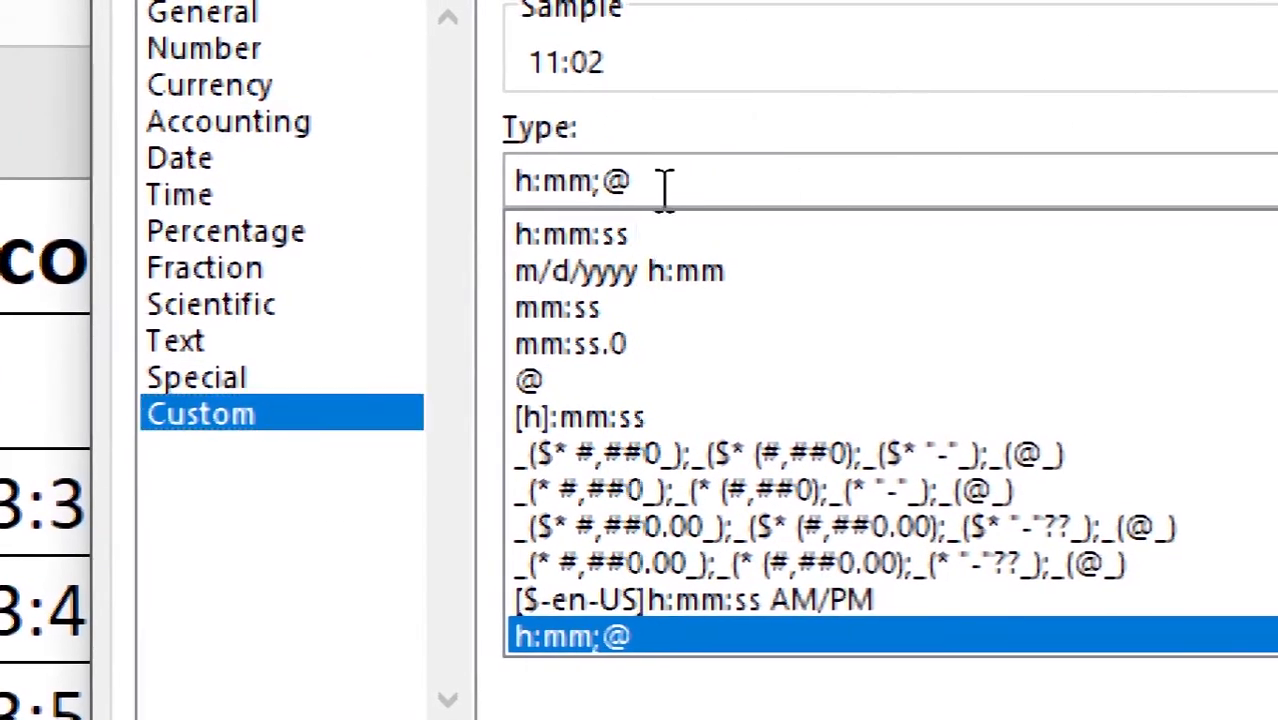
left_click_drag(613, 180, 455, 184)
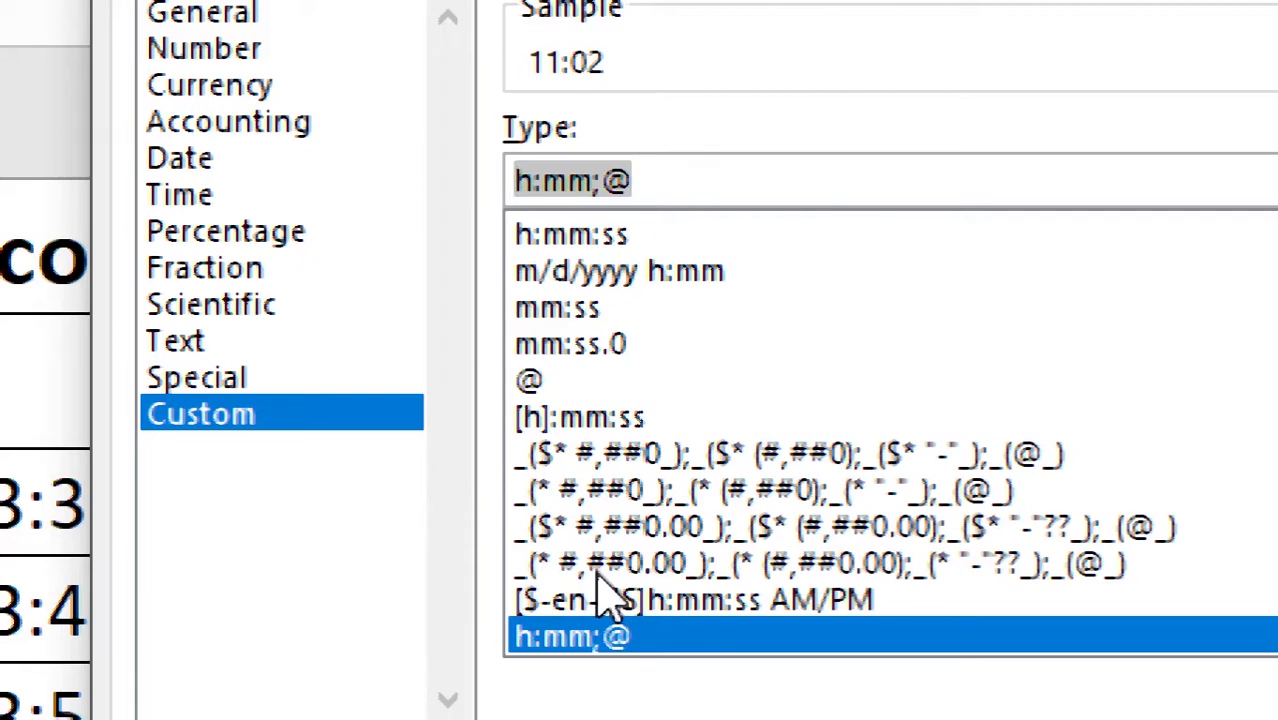
type("[")
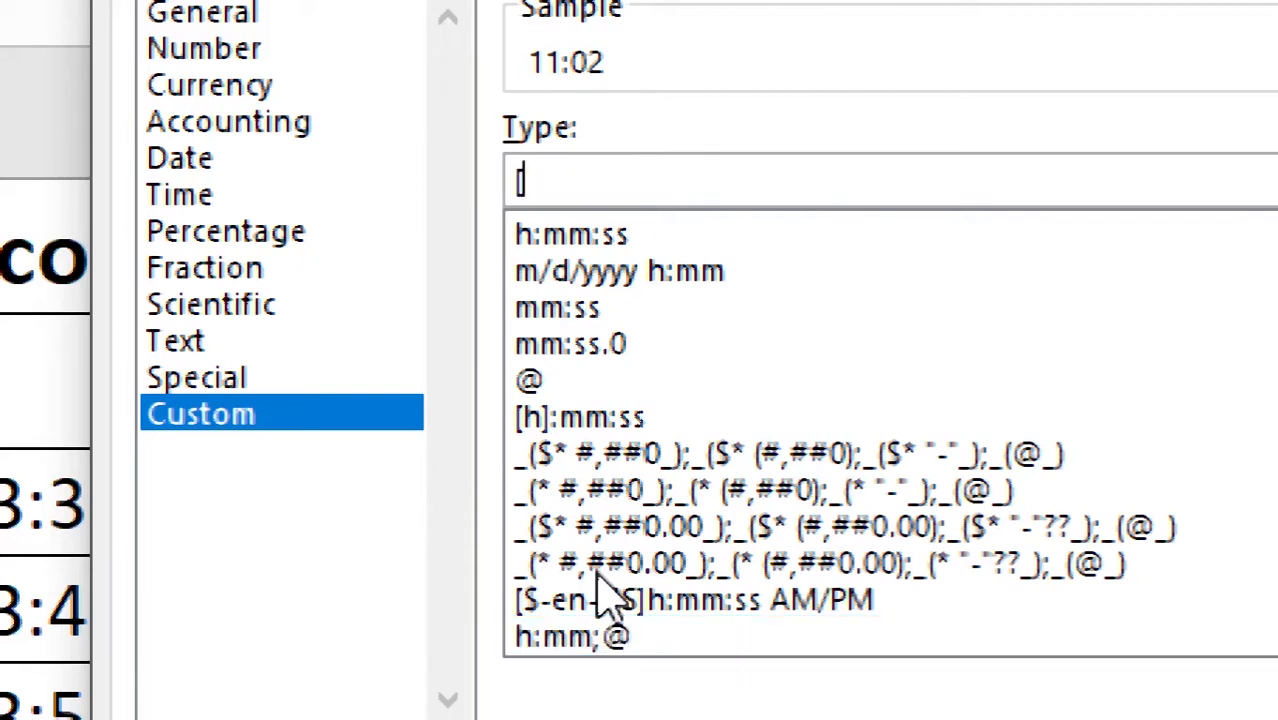
type("h]")
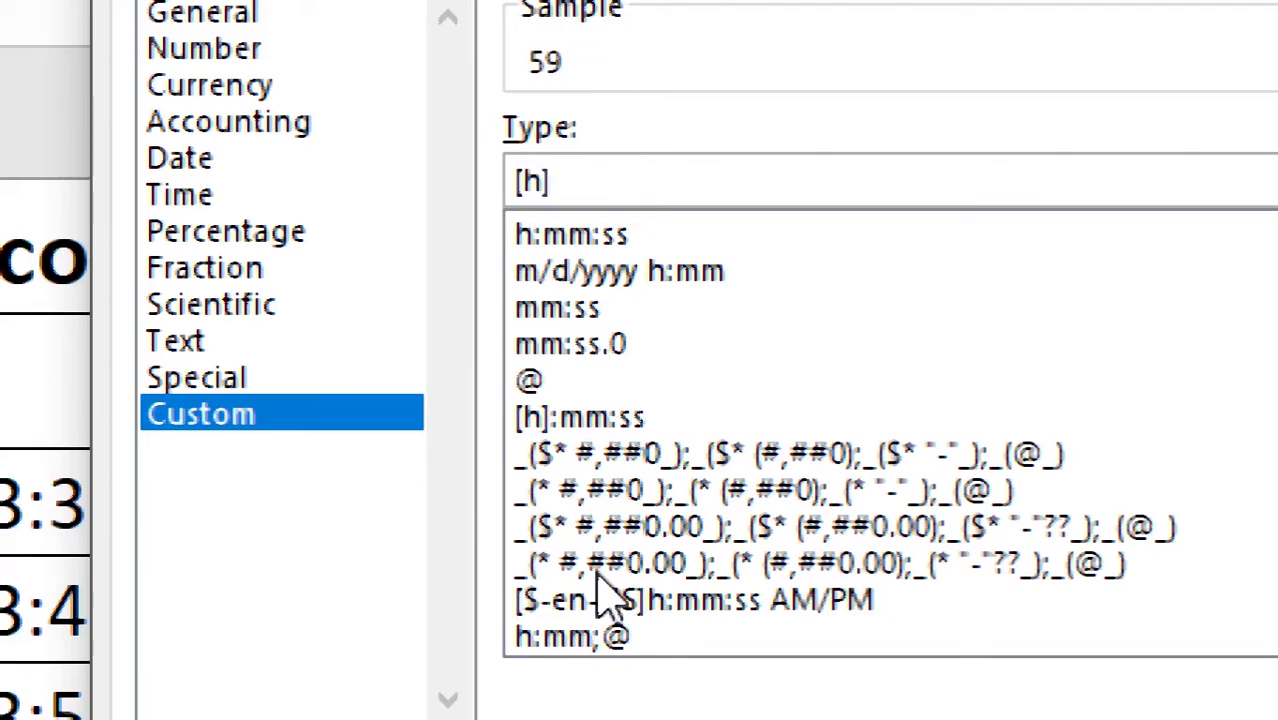
type(":mm")
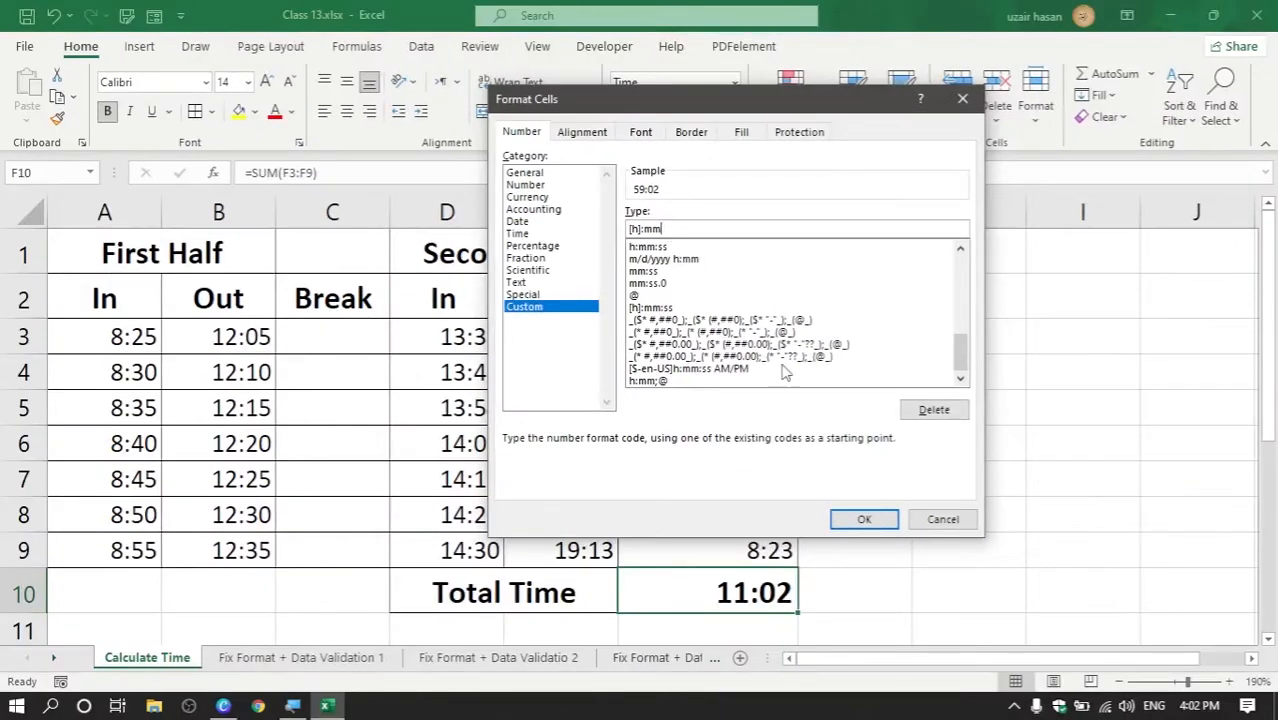
left_click(864, 520)
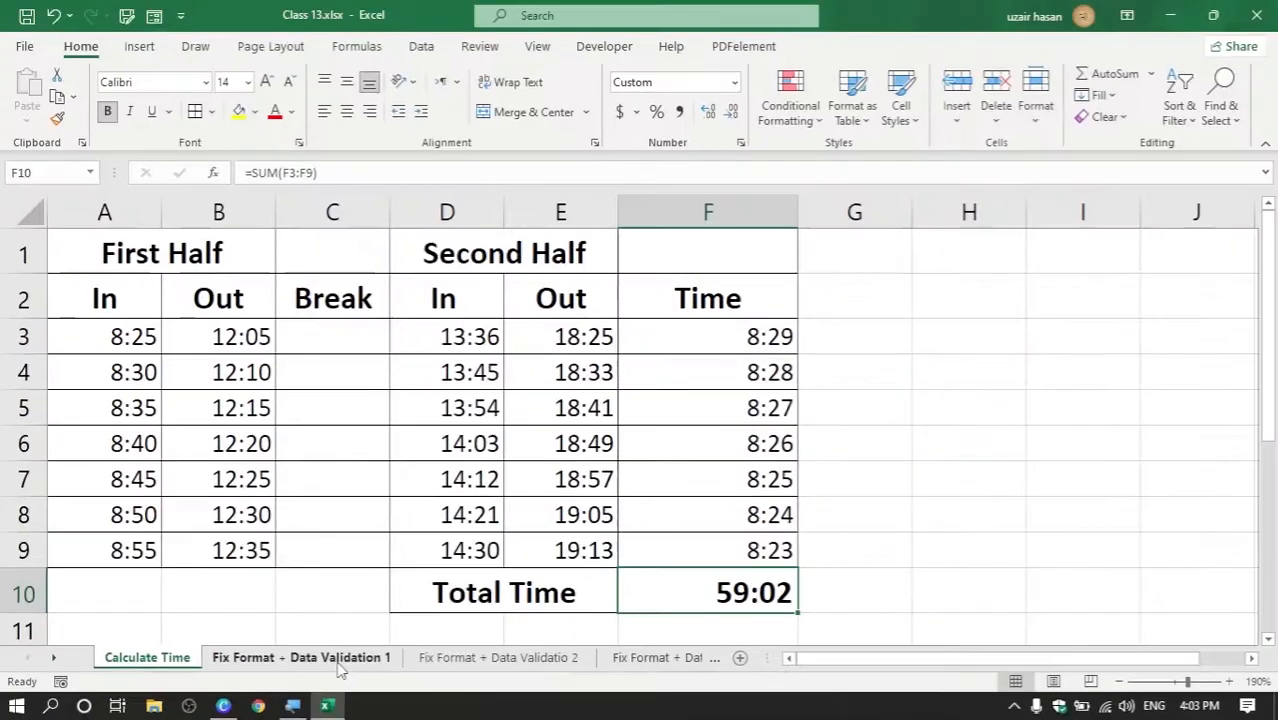
Step: Switch to the Fix Format + Data Validation 1 sheet and widen column A to roughly three times its width
left_click(568, 681)
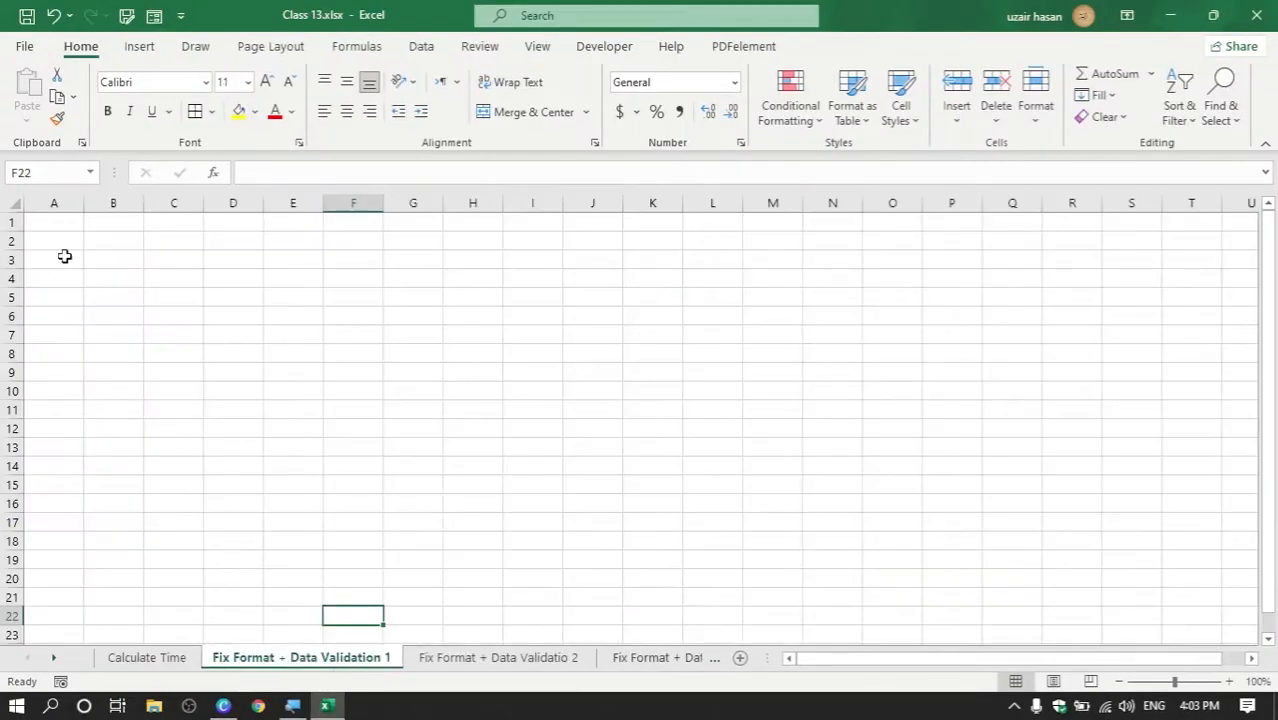
scroll(71, 274, "up", 7, "ctrl")
scroll(170, 270, "up", 4)
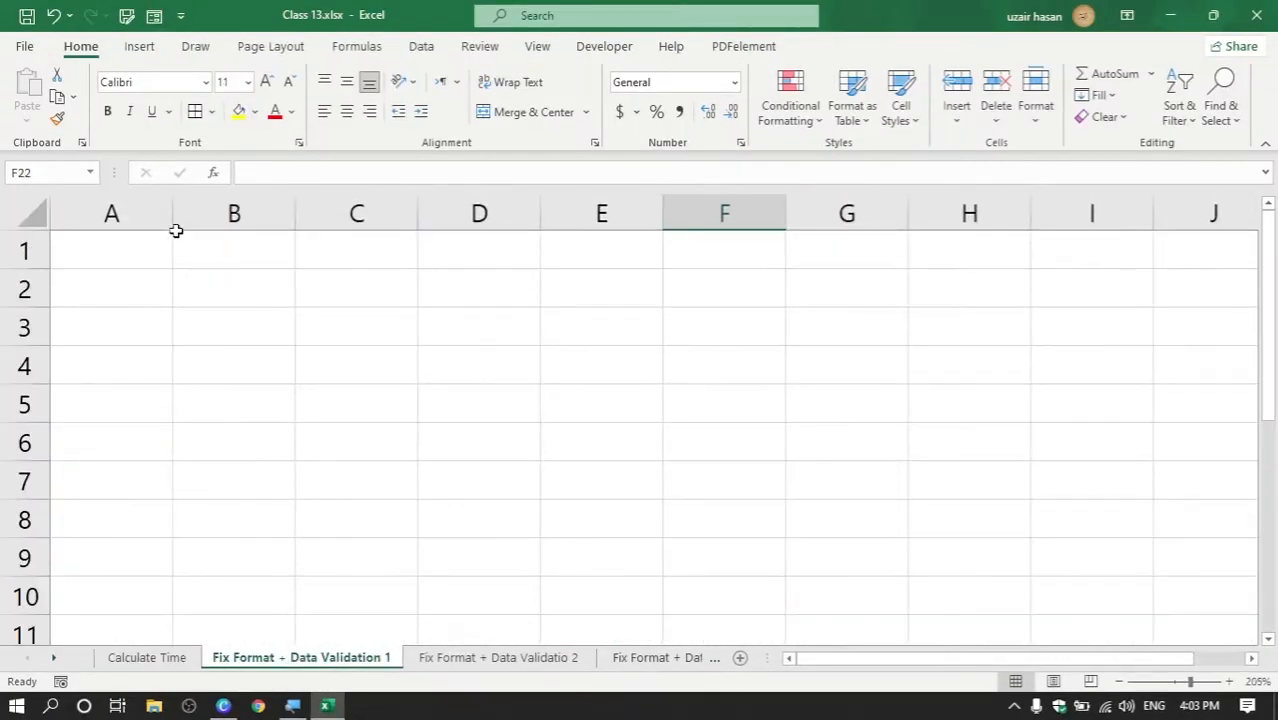
left_click_drag(171, 221, 453, 222)
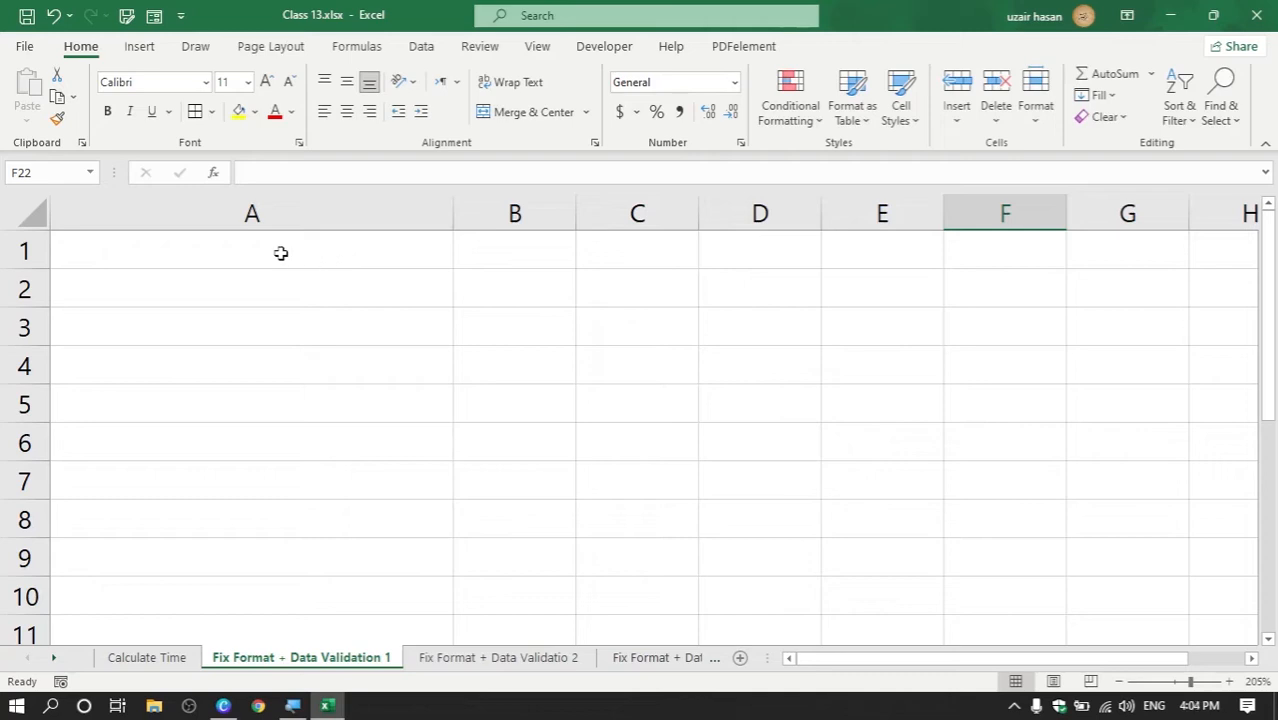
Step: Enter the heading Mobile Numbers in cell A1 and centre it horizontally
left_click(249, 254)
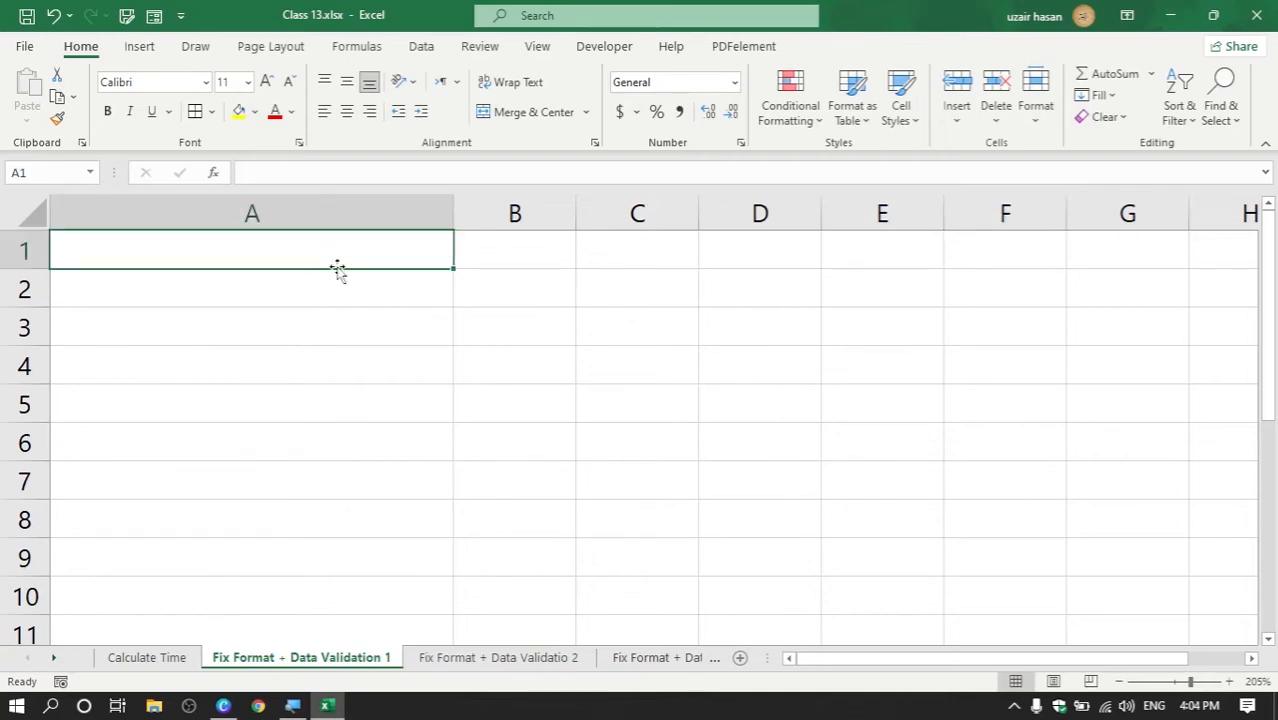
type("Mobile Numbers")
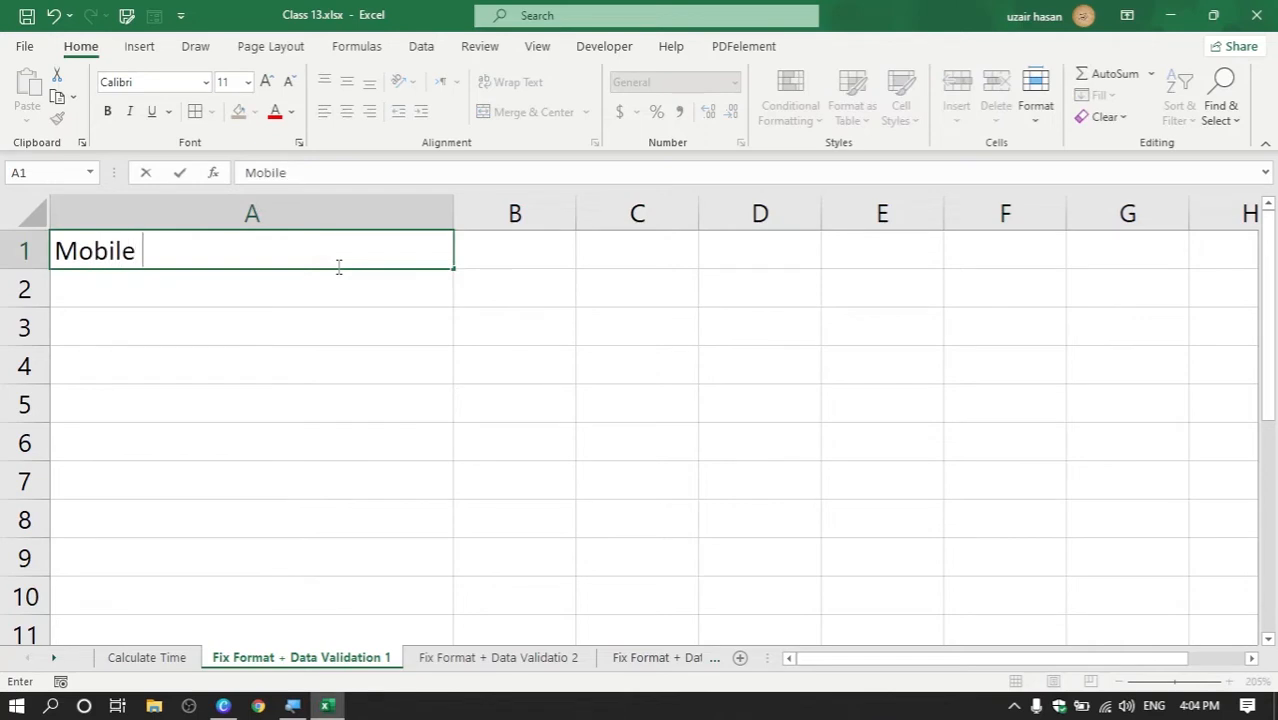
key("Return")
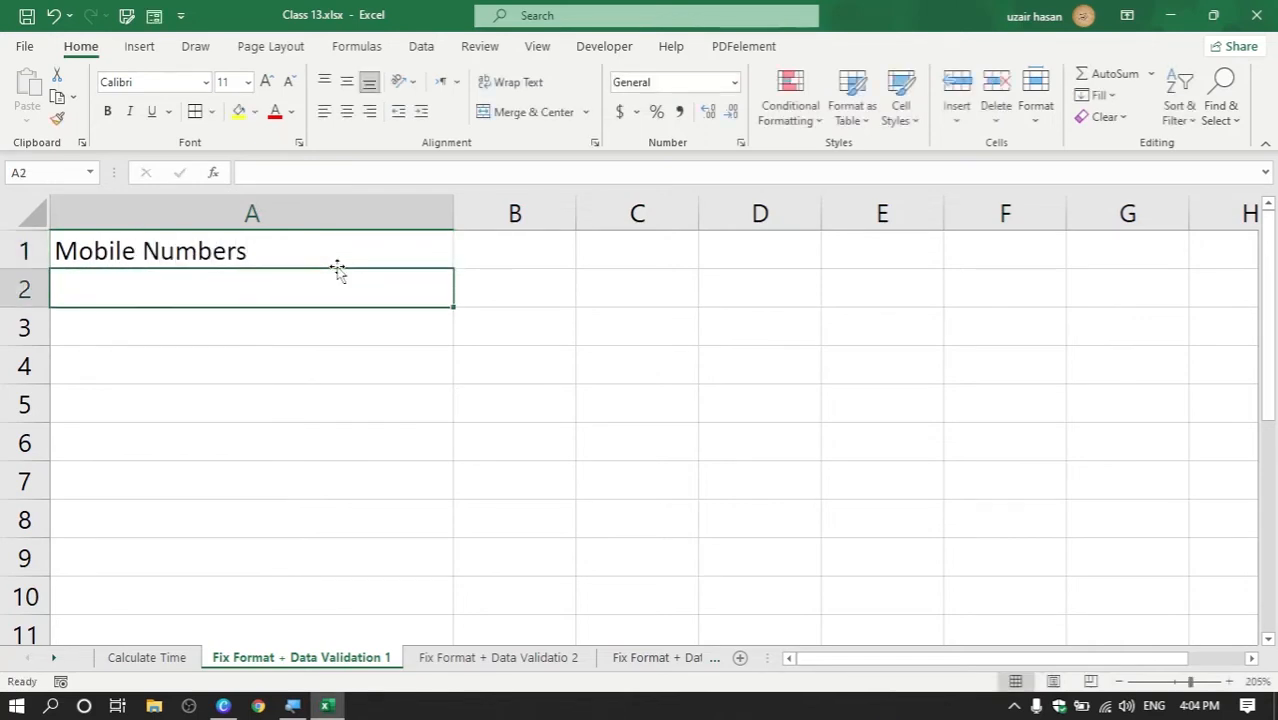
left_click(334, 249)
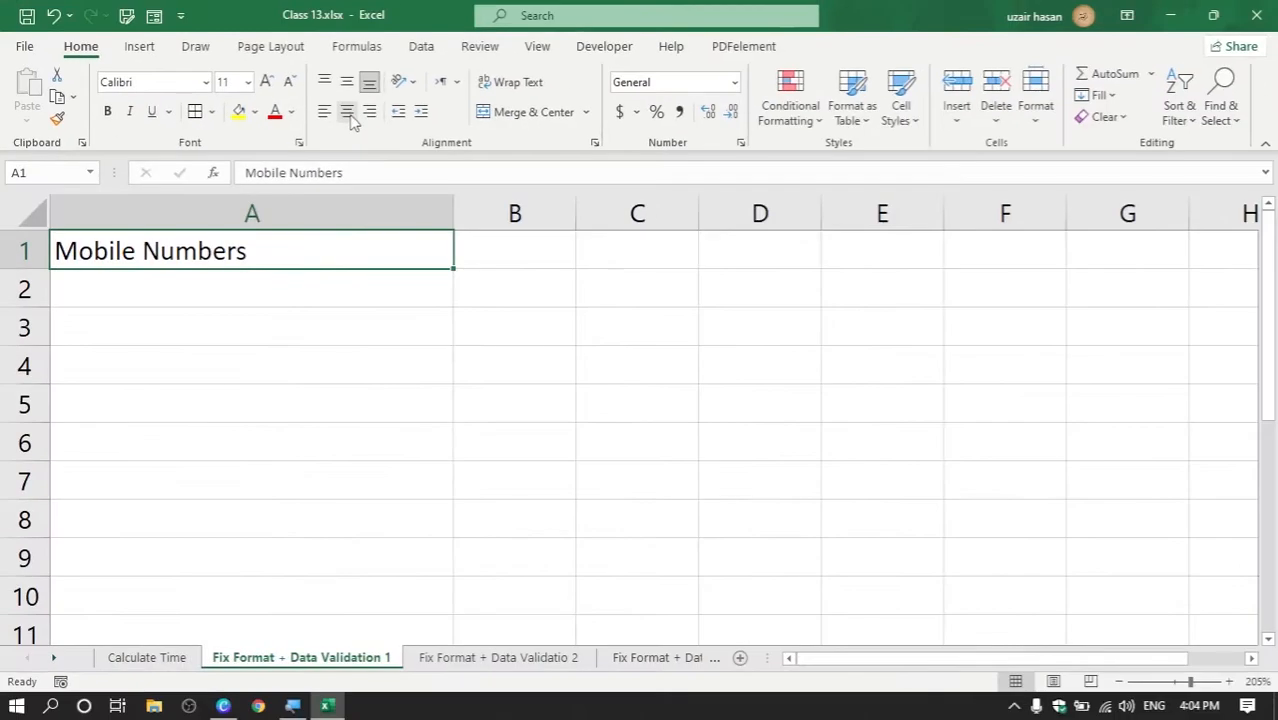
left_click(348, 113)
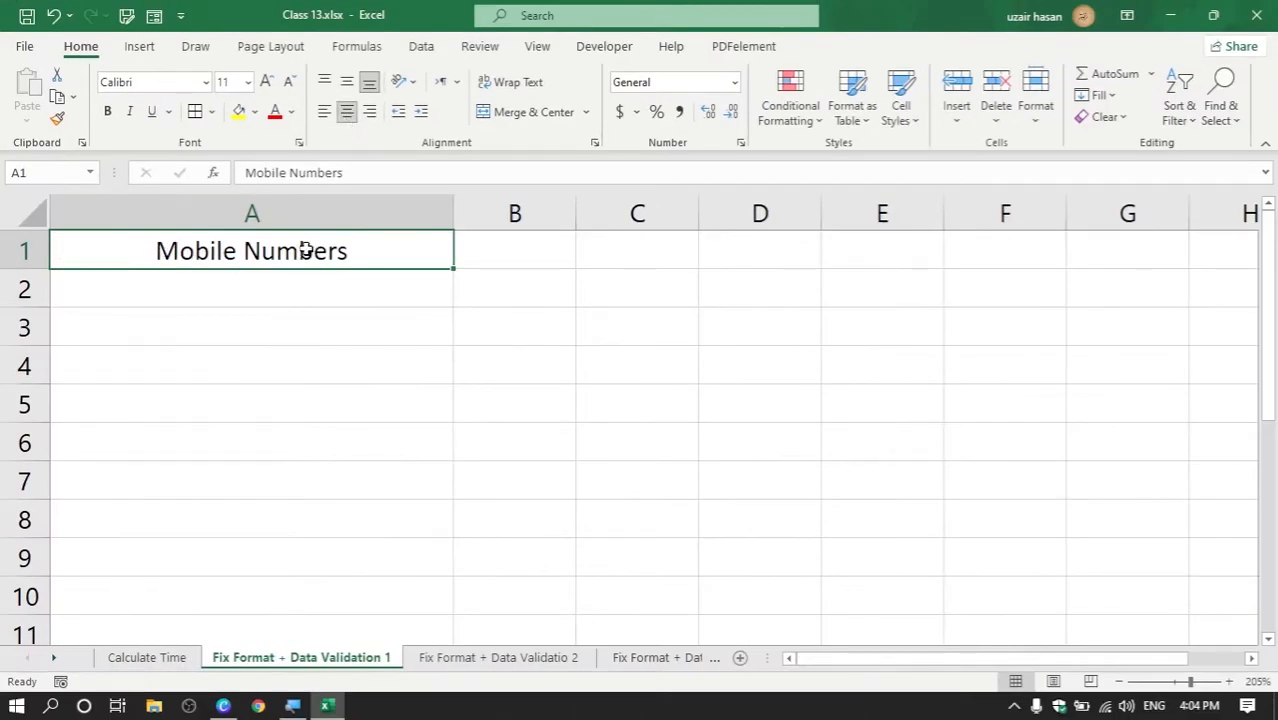
Step: Apply all borders to the cells A1:A9
left_click_drag(329, 251, 323, 548)
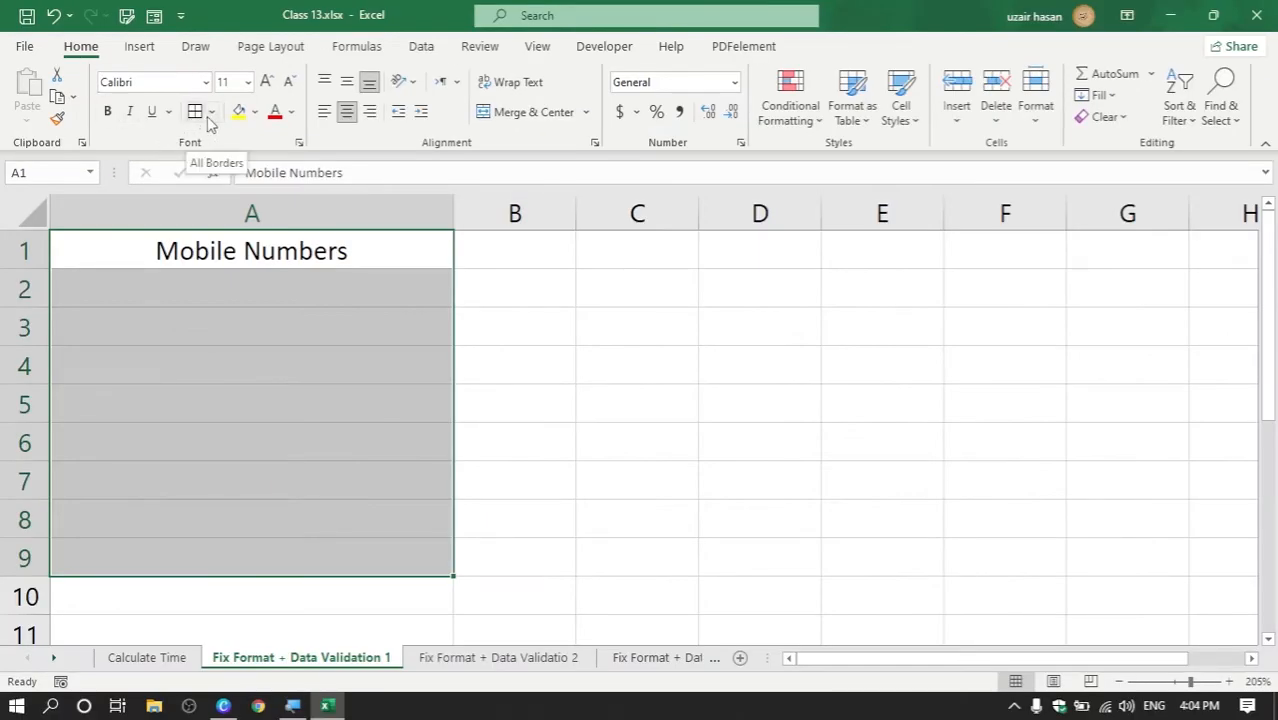
left_click(211, 112)
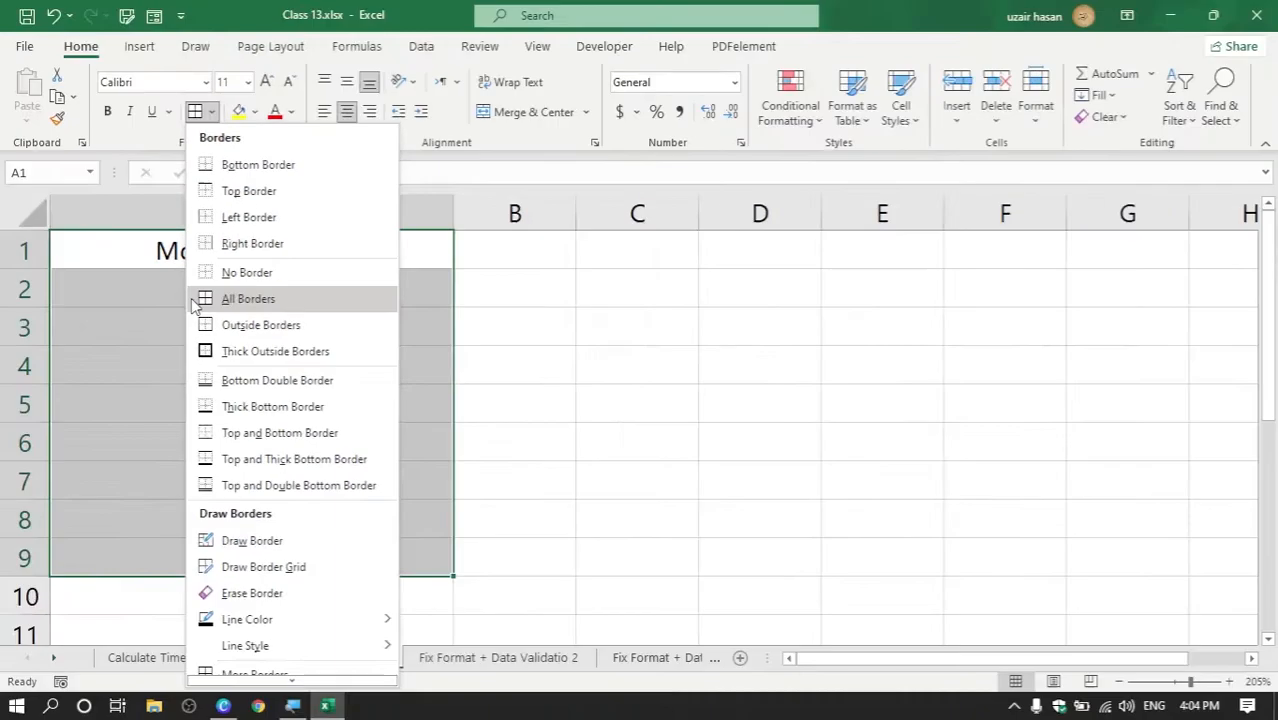
left_click(205, 320)
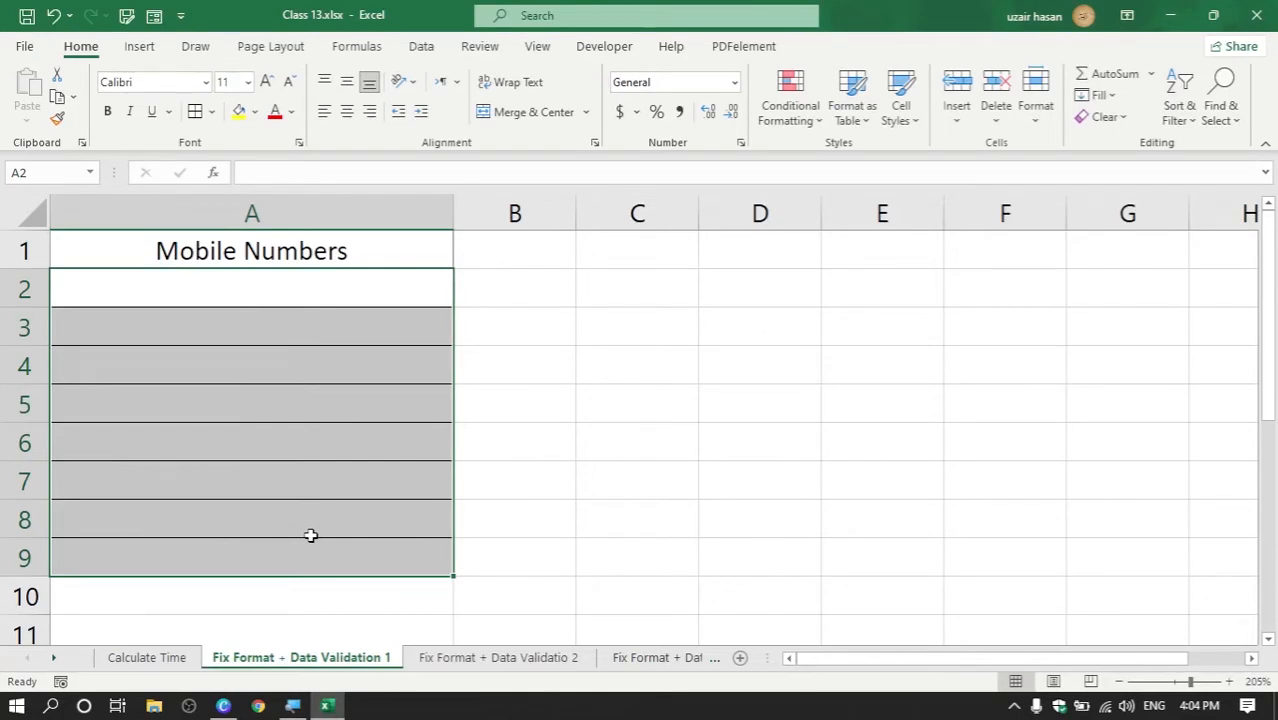
left_click(558, 466)
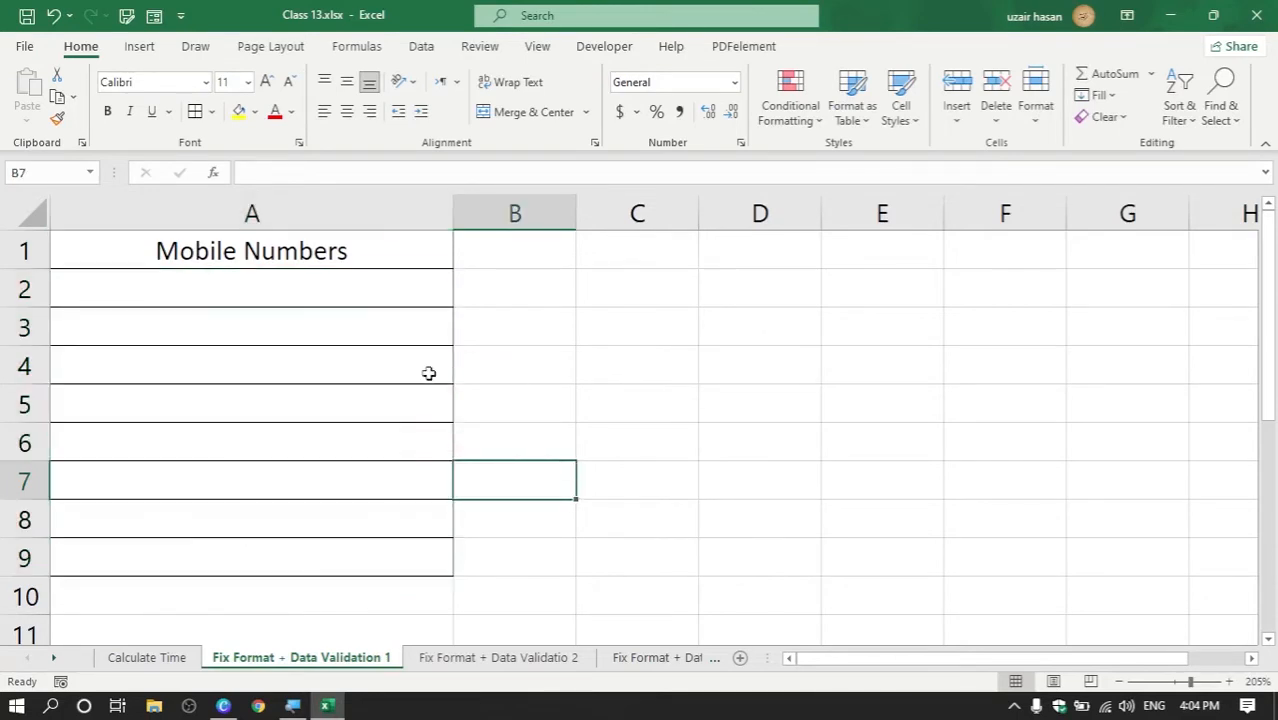
Step: Convert the range A1:A9 into a table that has headers
left_click(301, 249)
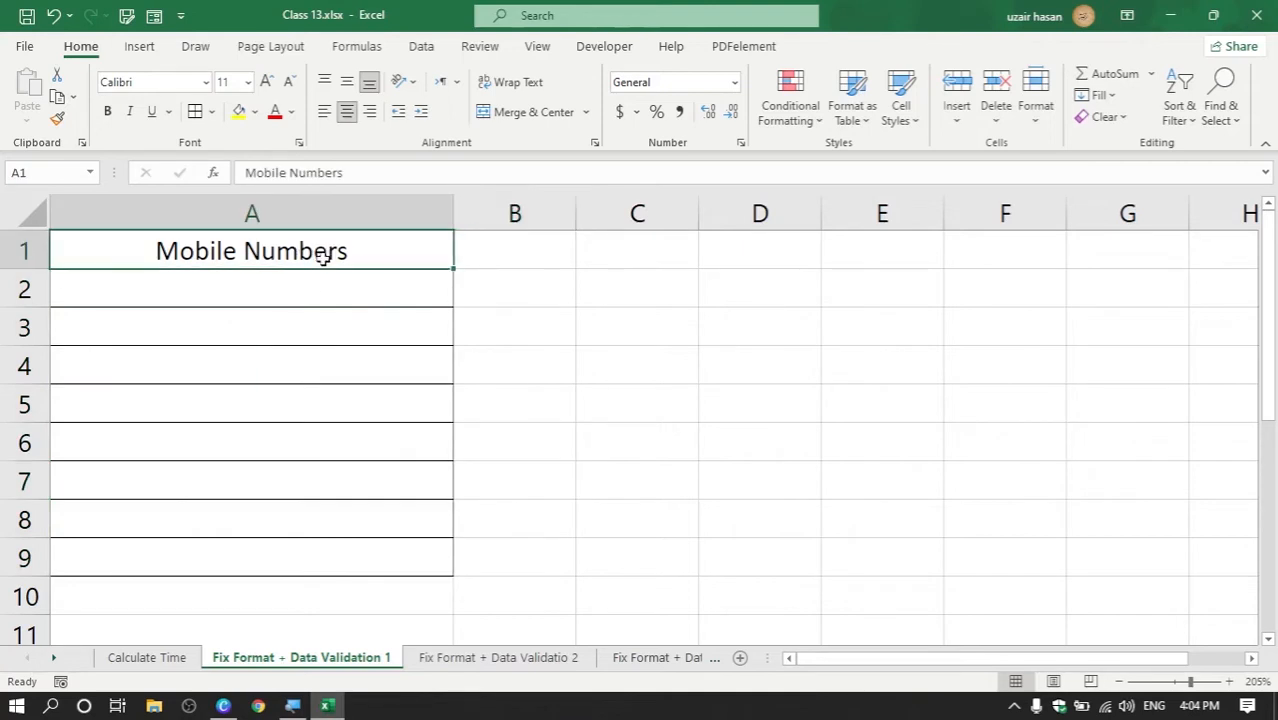
left_click_drag(322, 253, 317, 558)
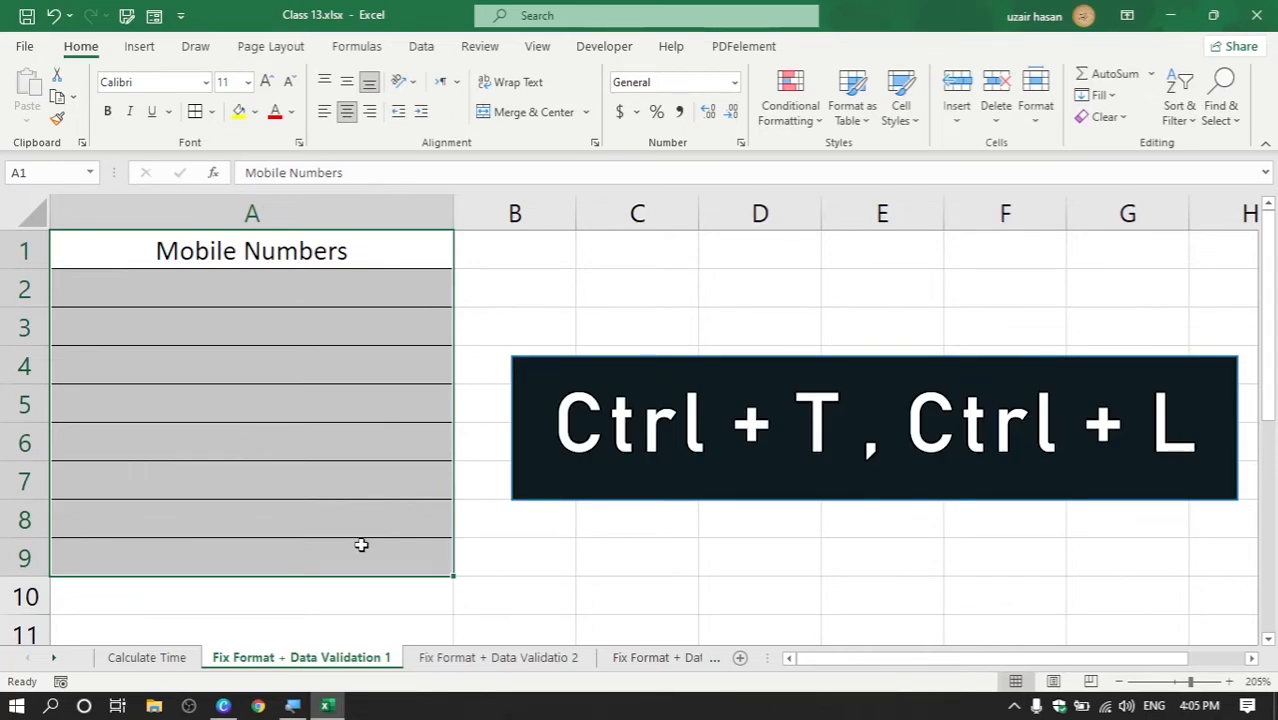
key("ctrl+t")
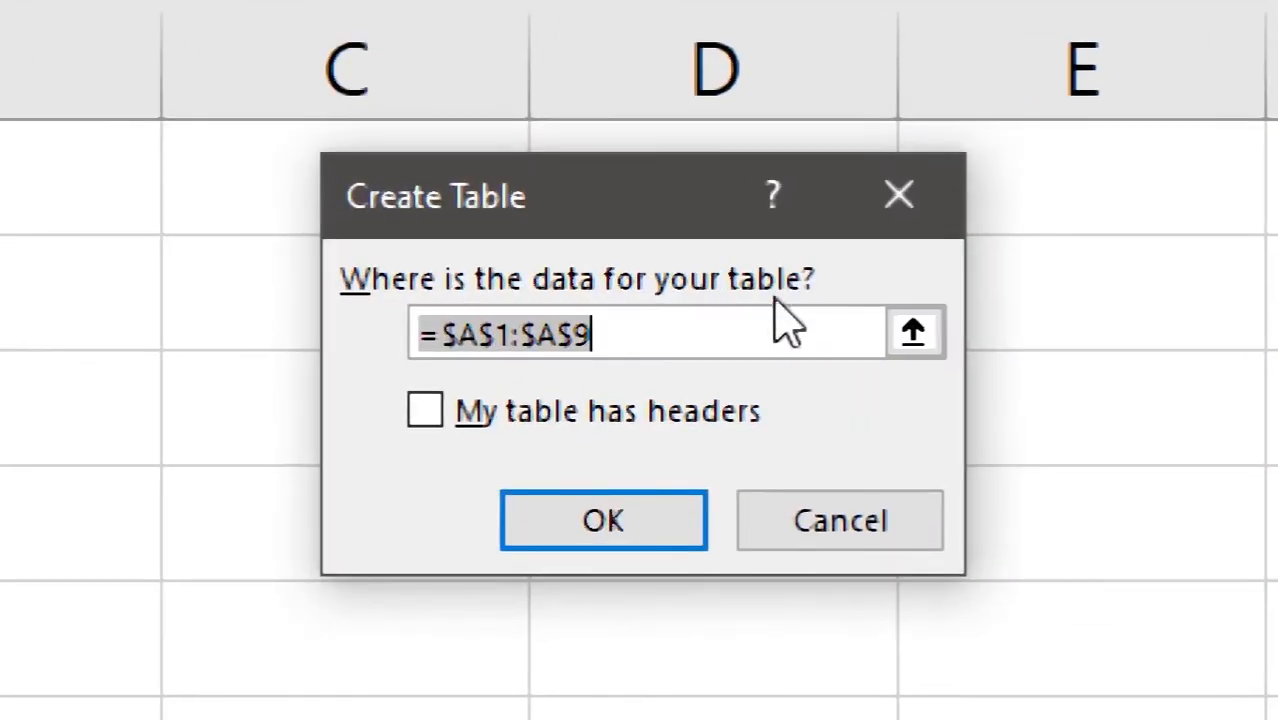
left_click(428, 418)
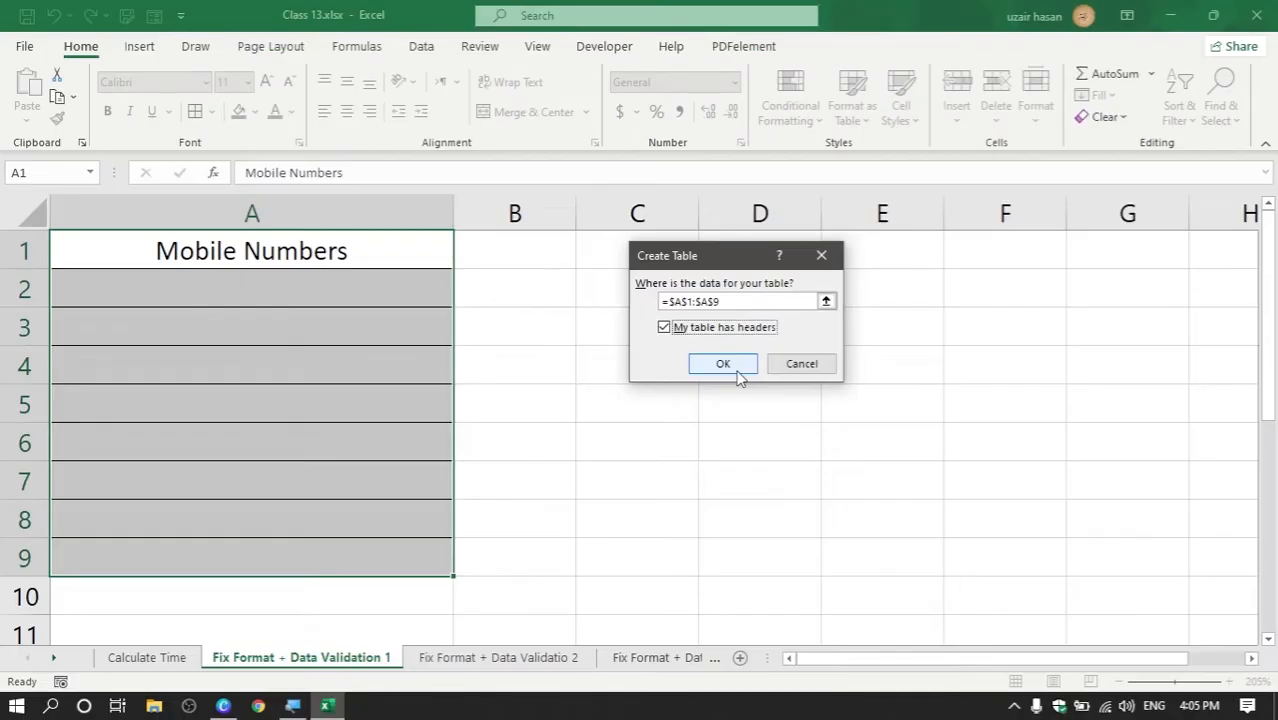
left_click(748, 606)
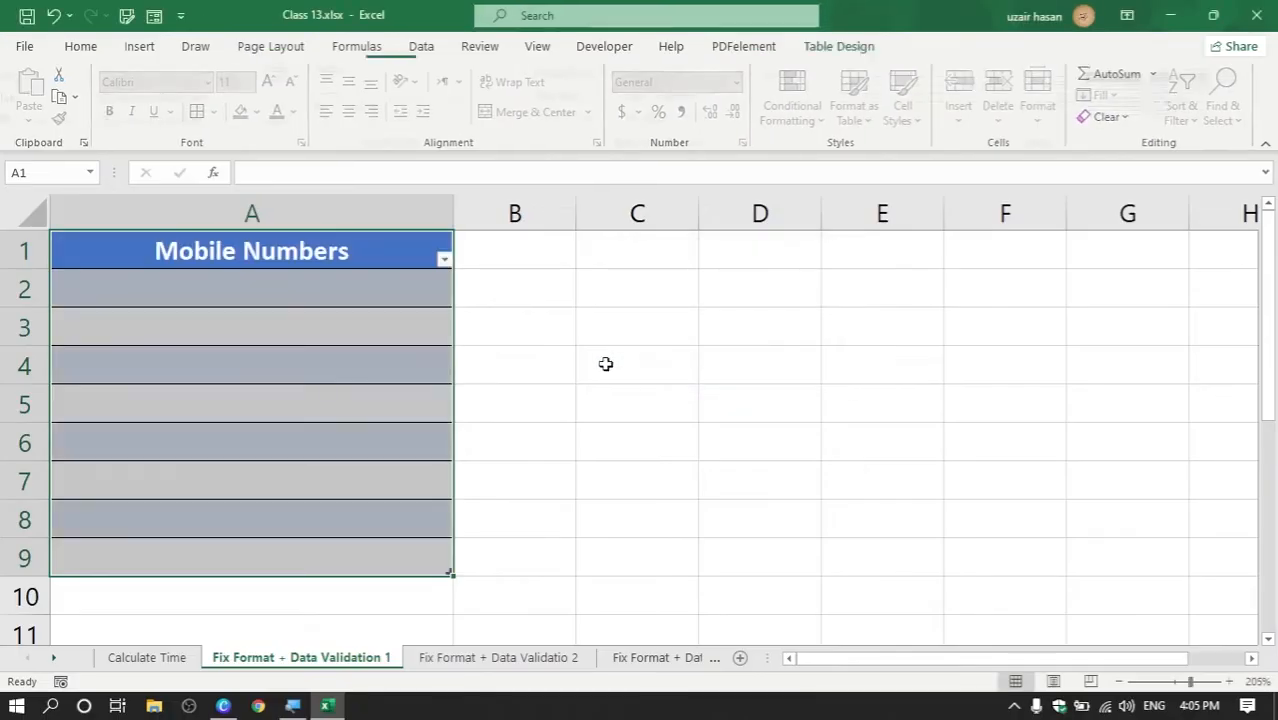
left_click(673, 515)
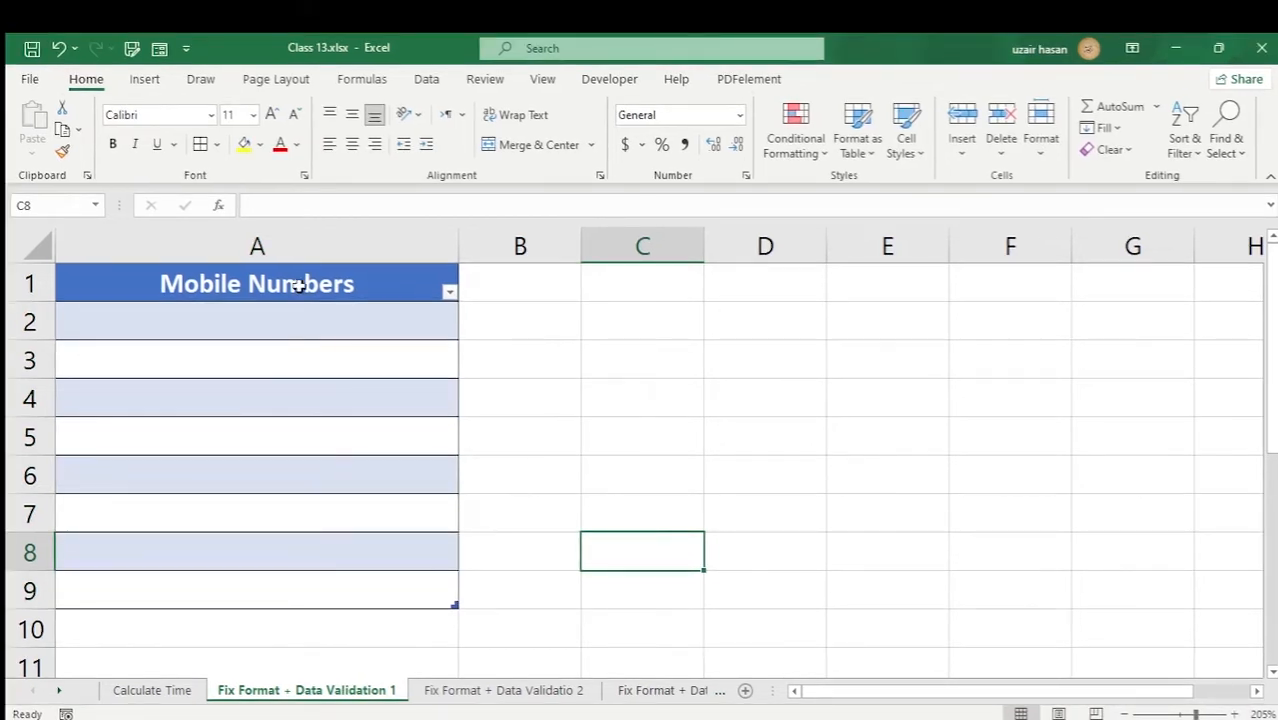
left_click(298, 285)
left_click_drag(320, 325, 306, 578)
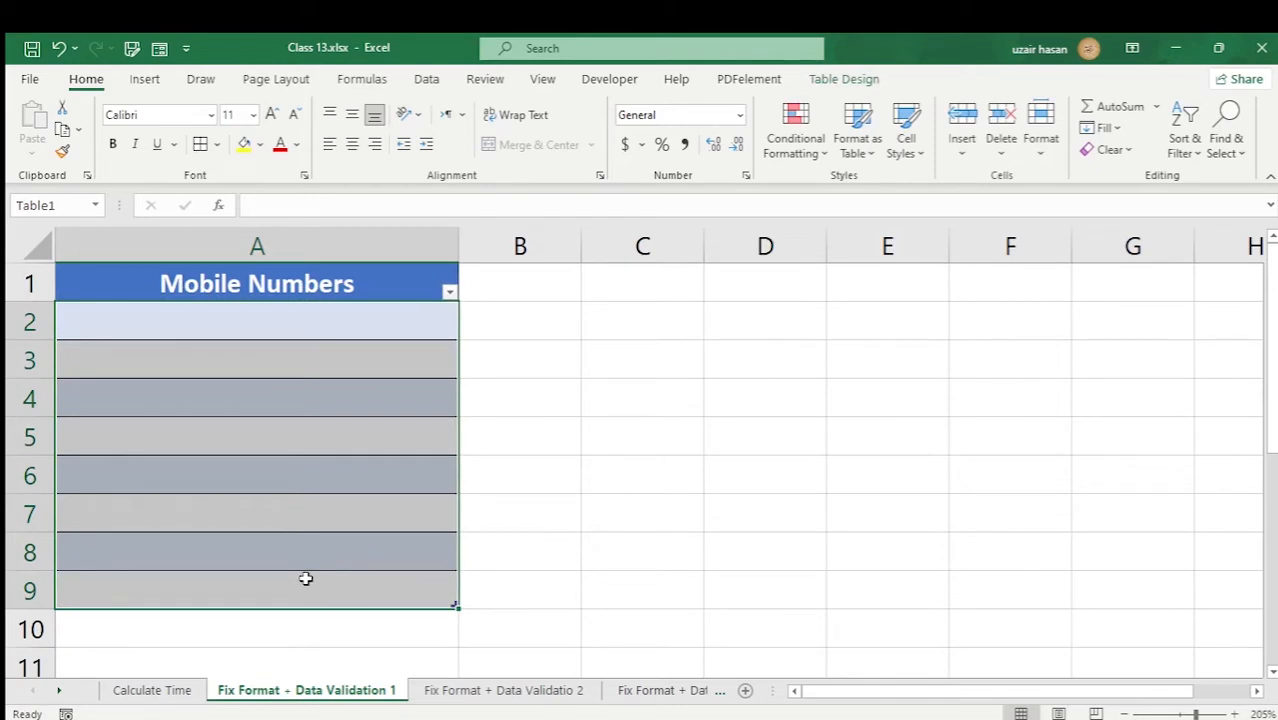
key("ctrl+1")
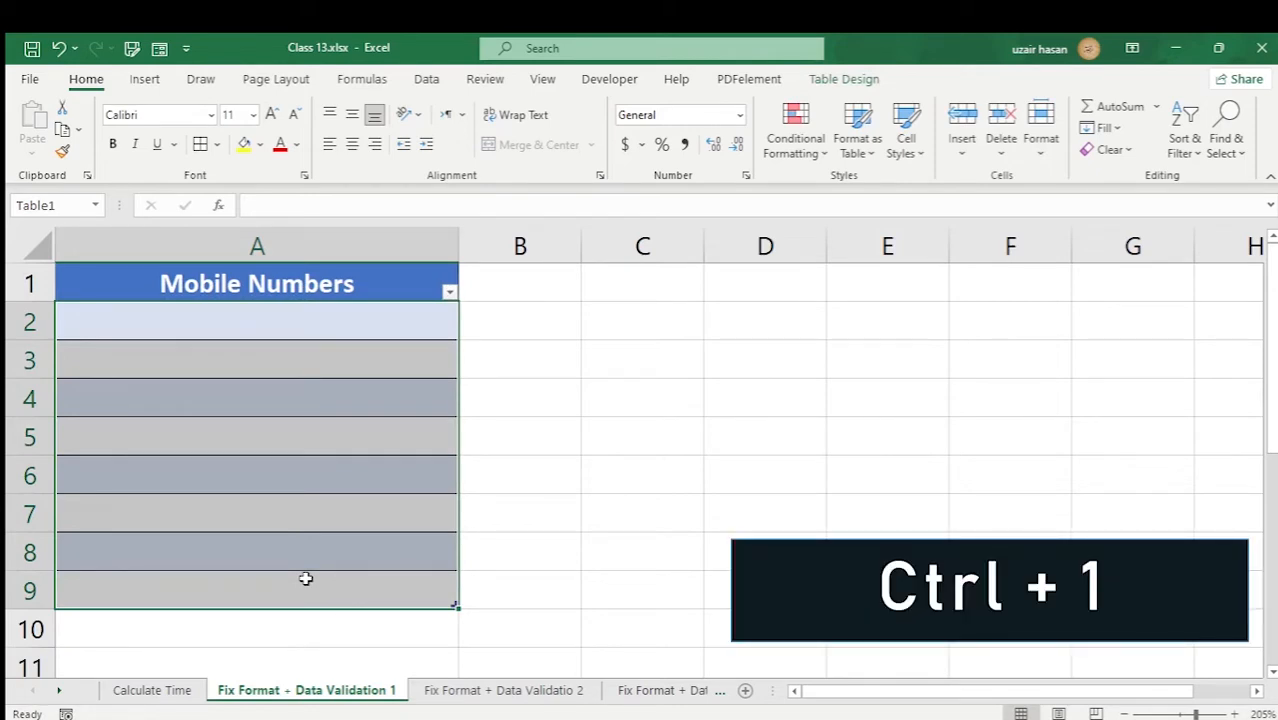
key("ctrl+1")
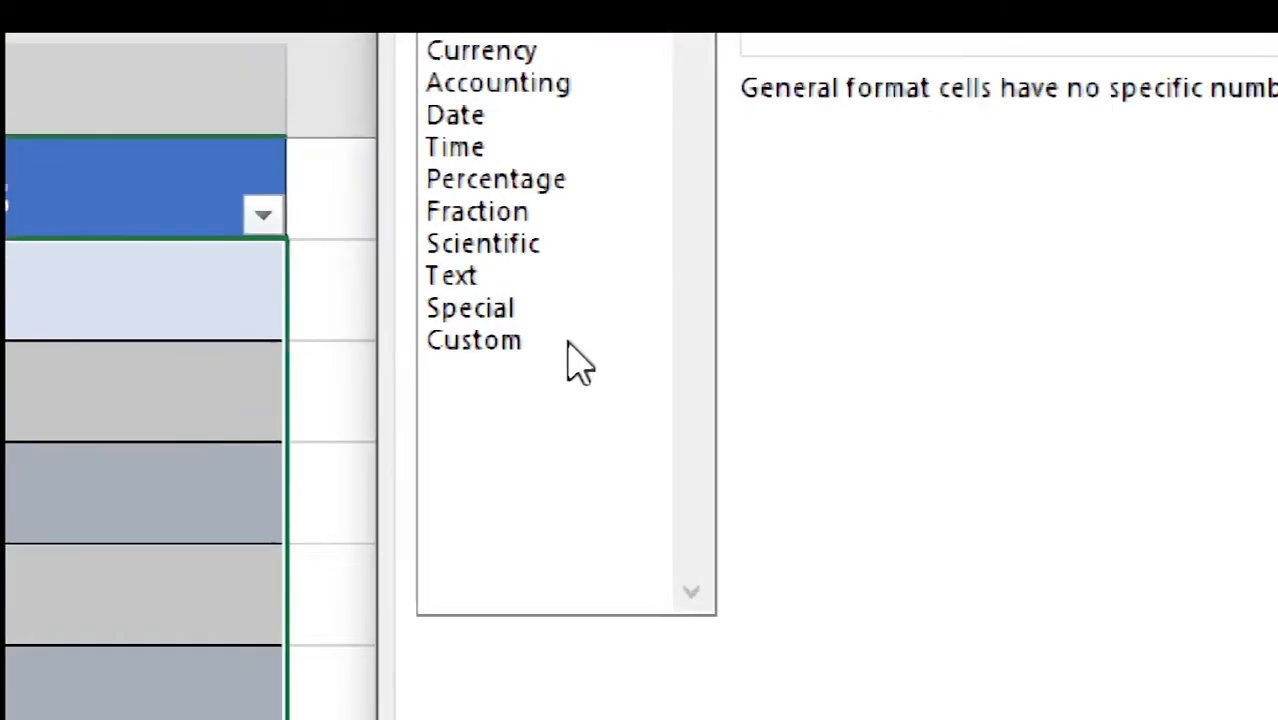
left_click(497, 375)
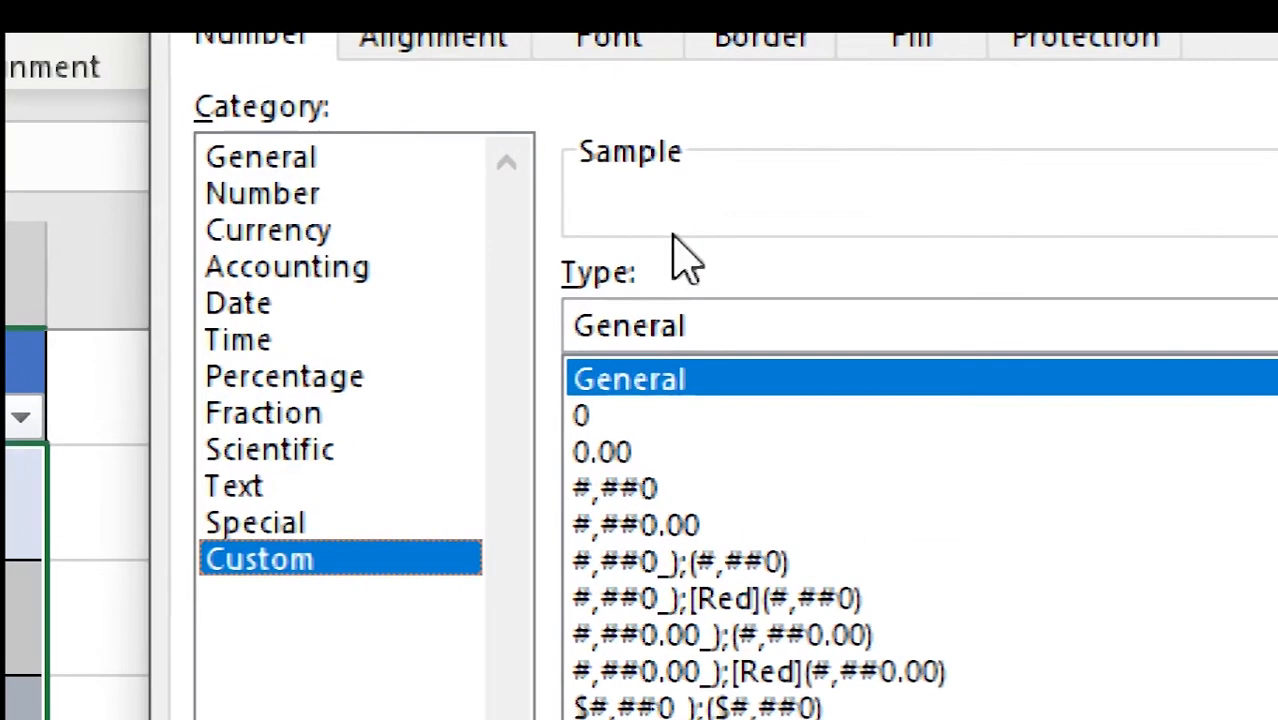
left_click_drag(678, 260, 618, 258)
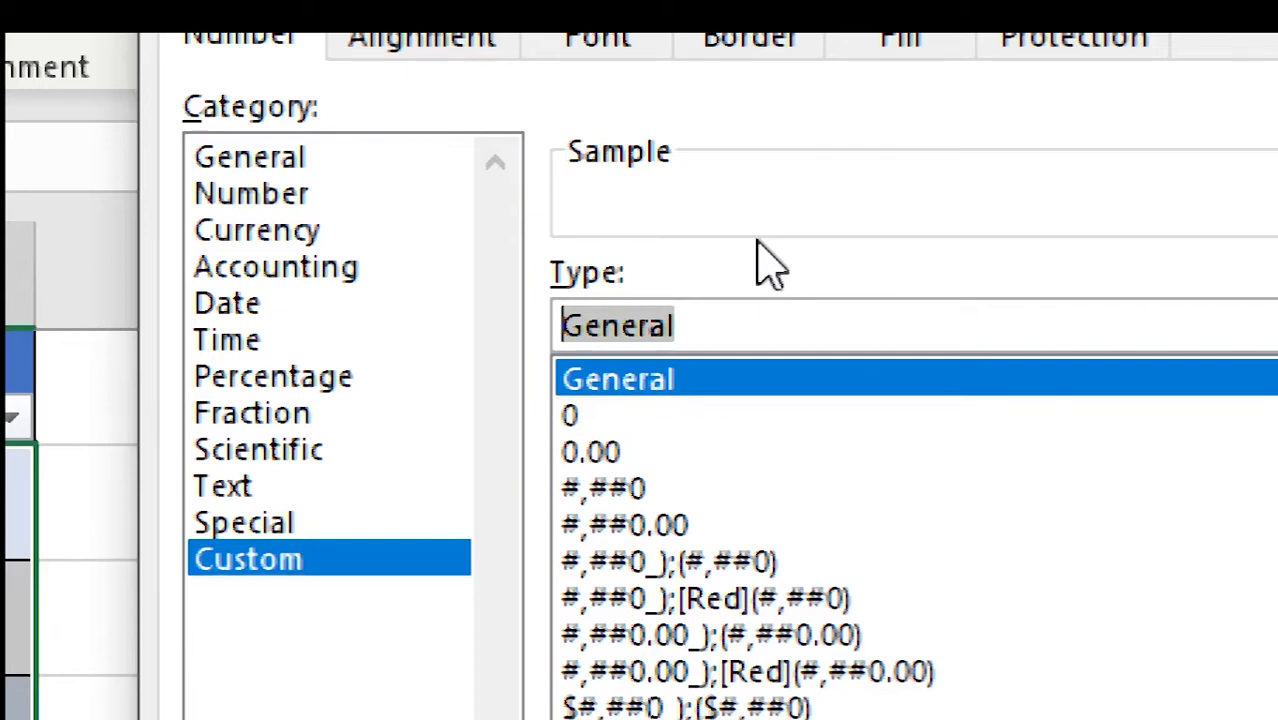
type("000")
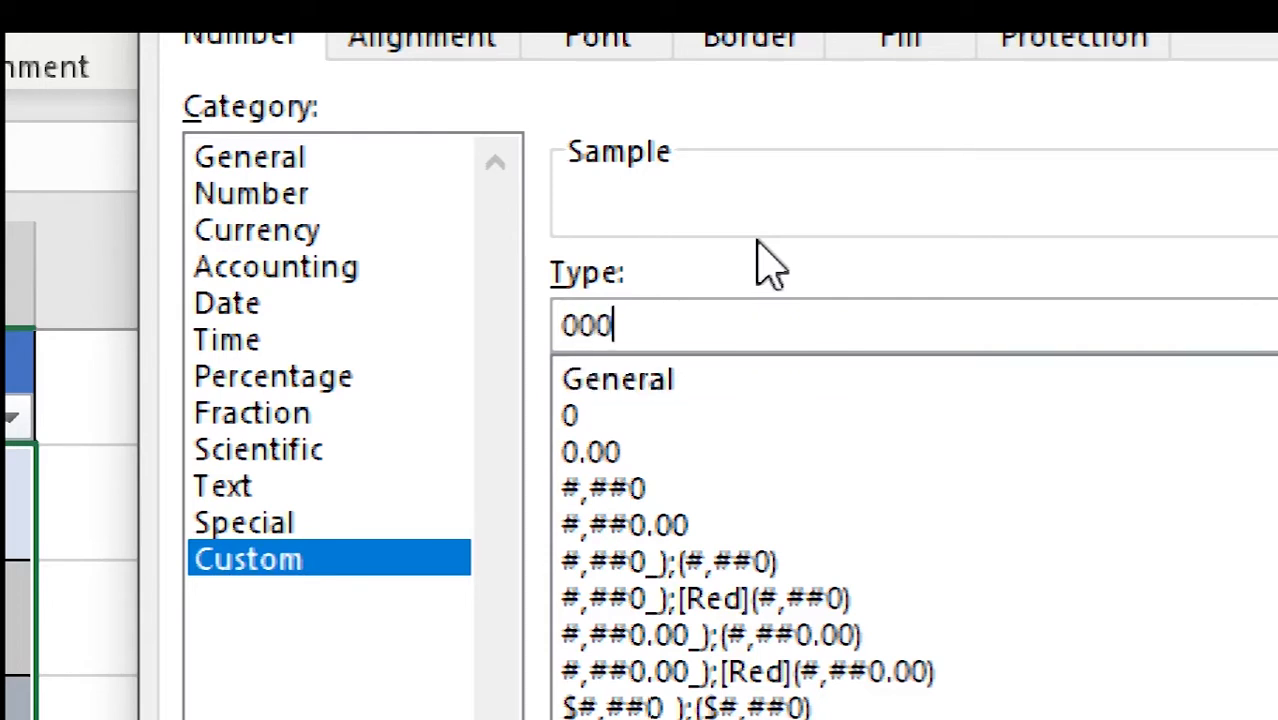
type("0")
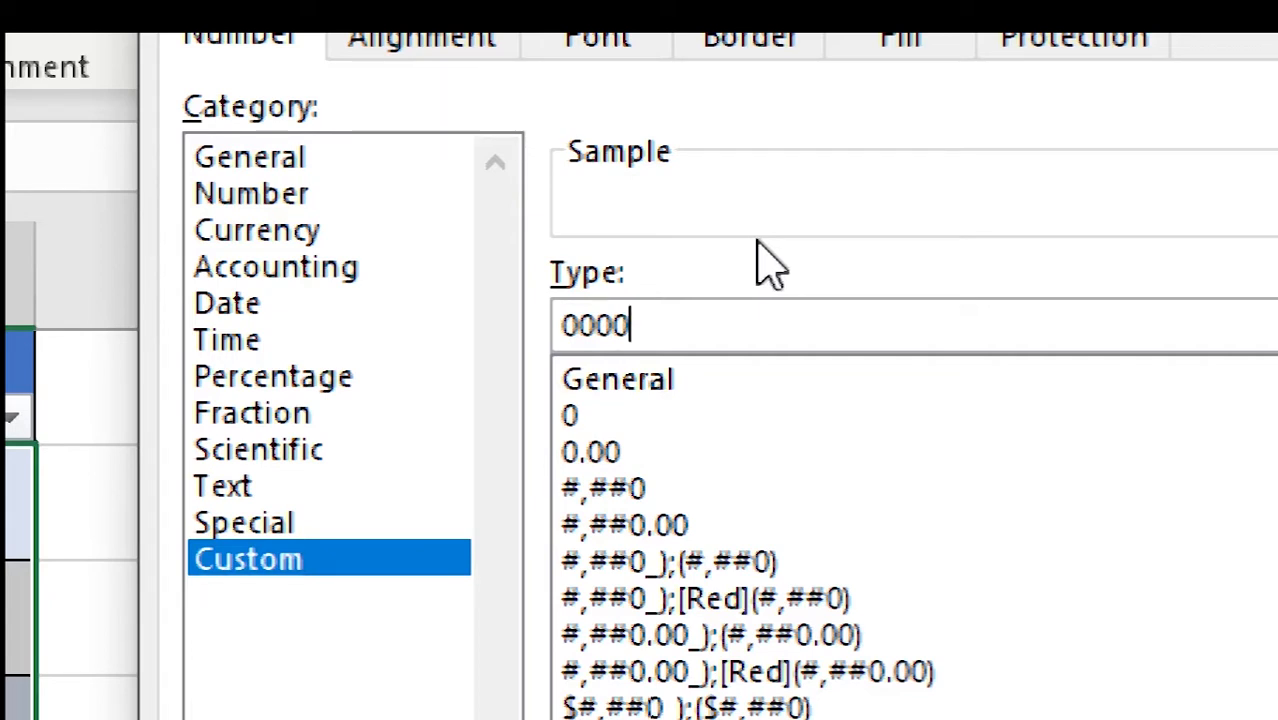
type("-00")
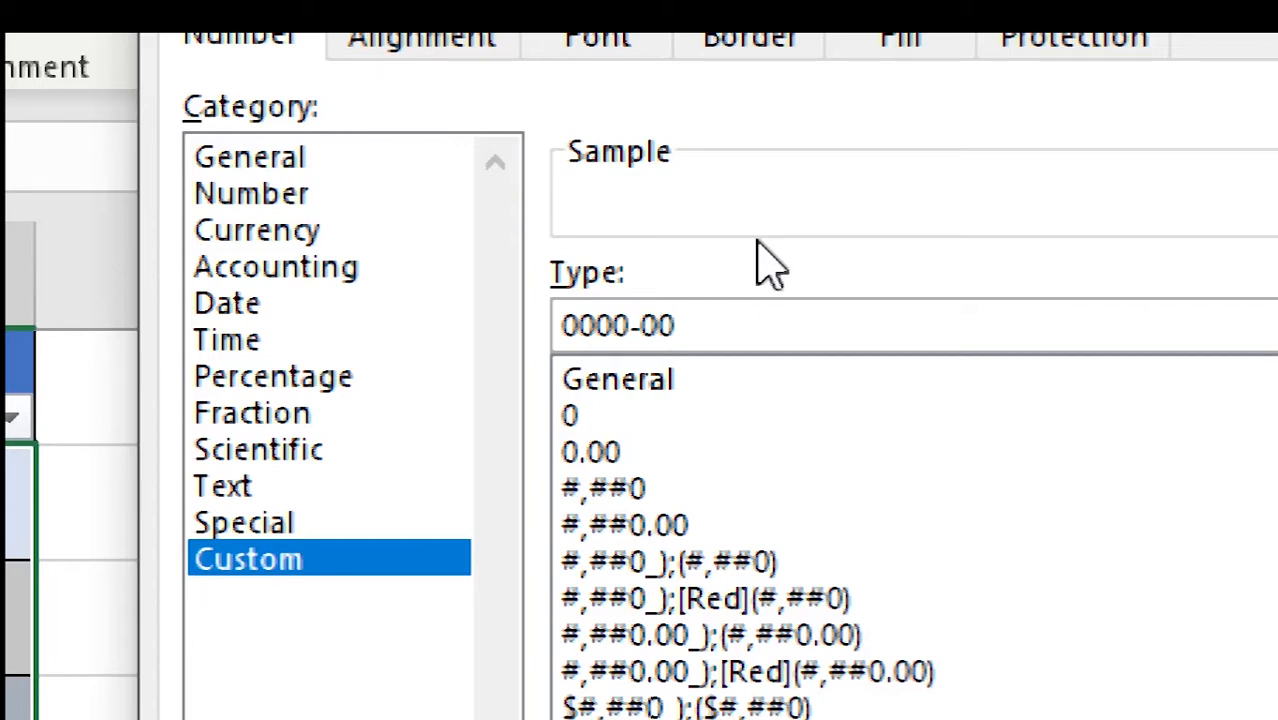
type("000")
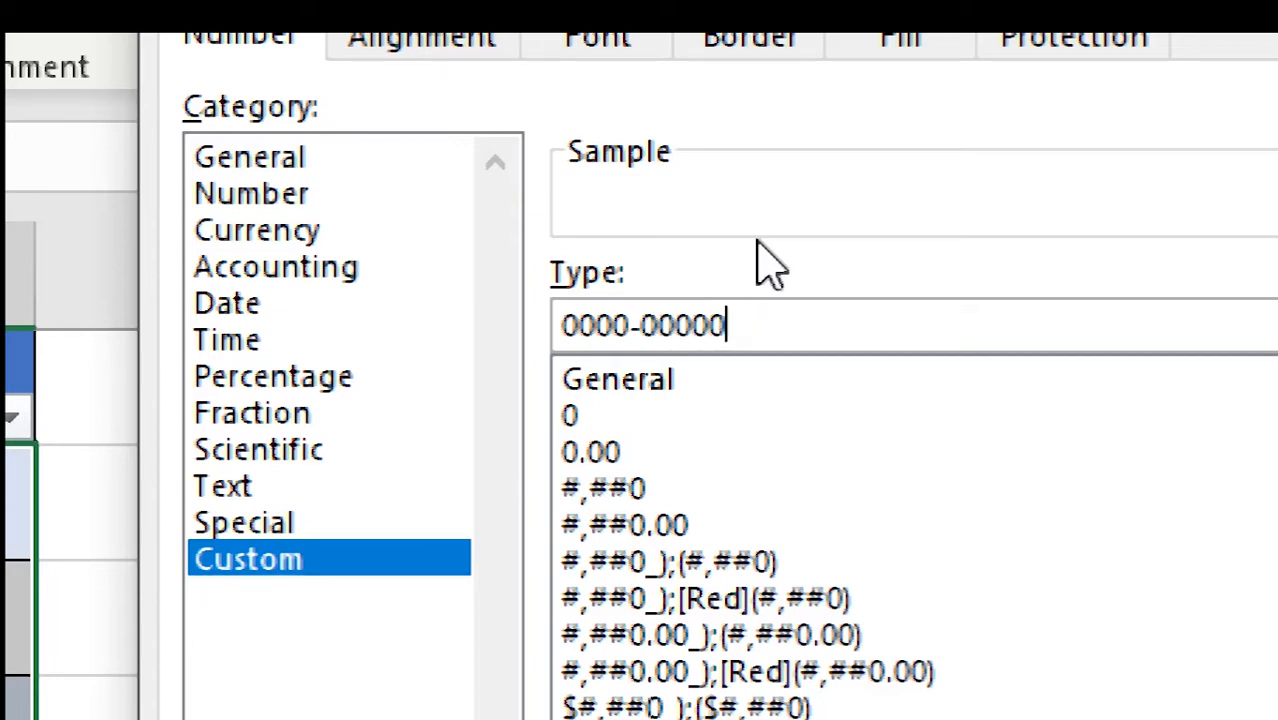
type("00")
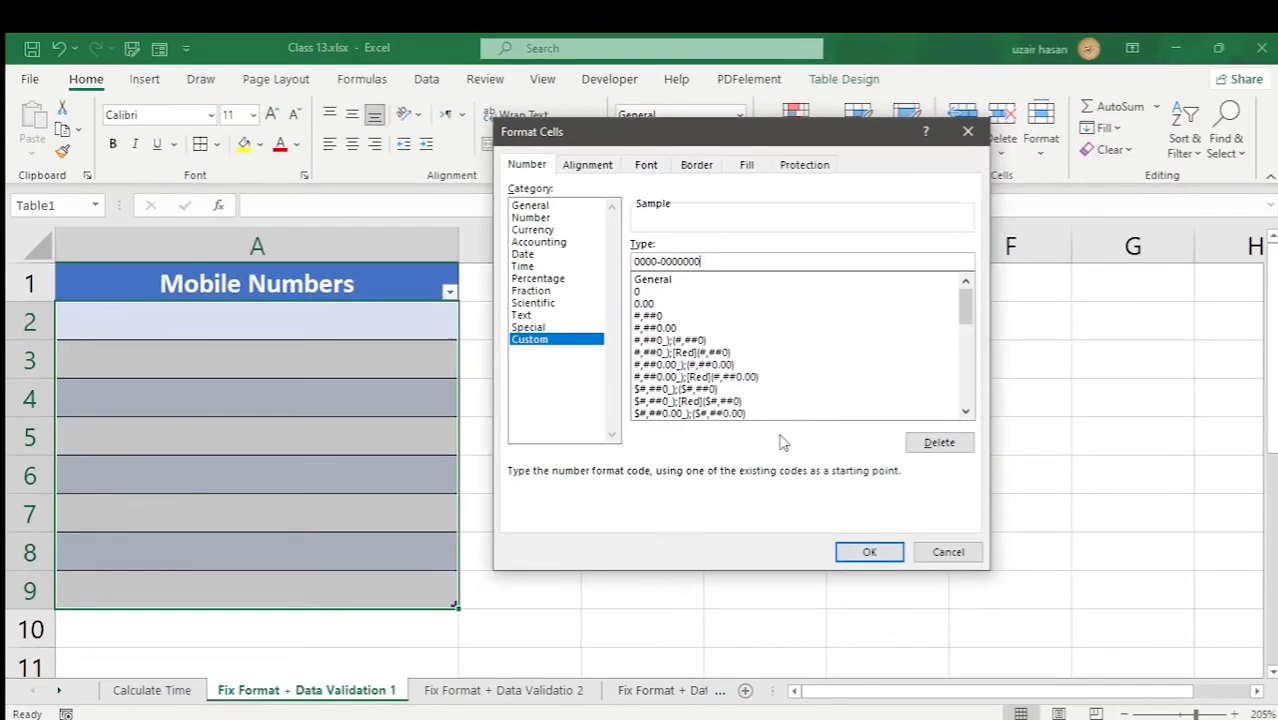
left_click(863, 562)
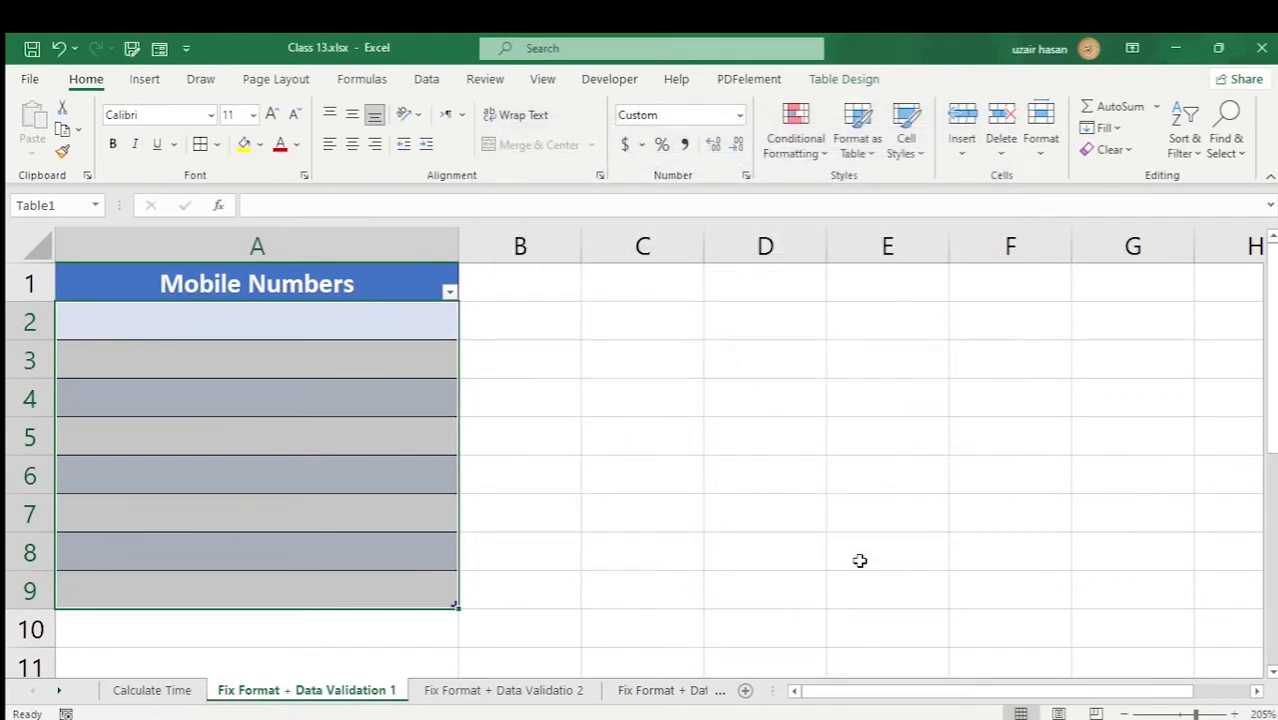
Step: Enter an 11-digit sample mobile number without a dash in cell A2
left_click(234, 318)
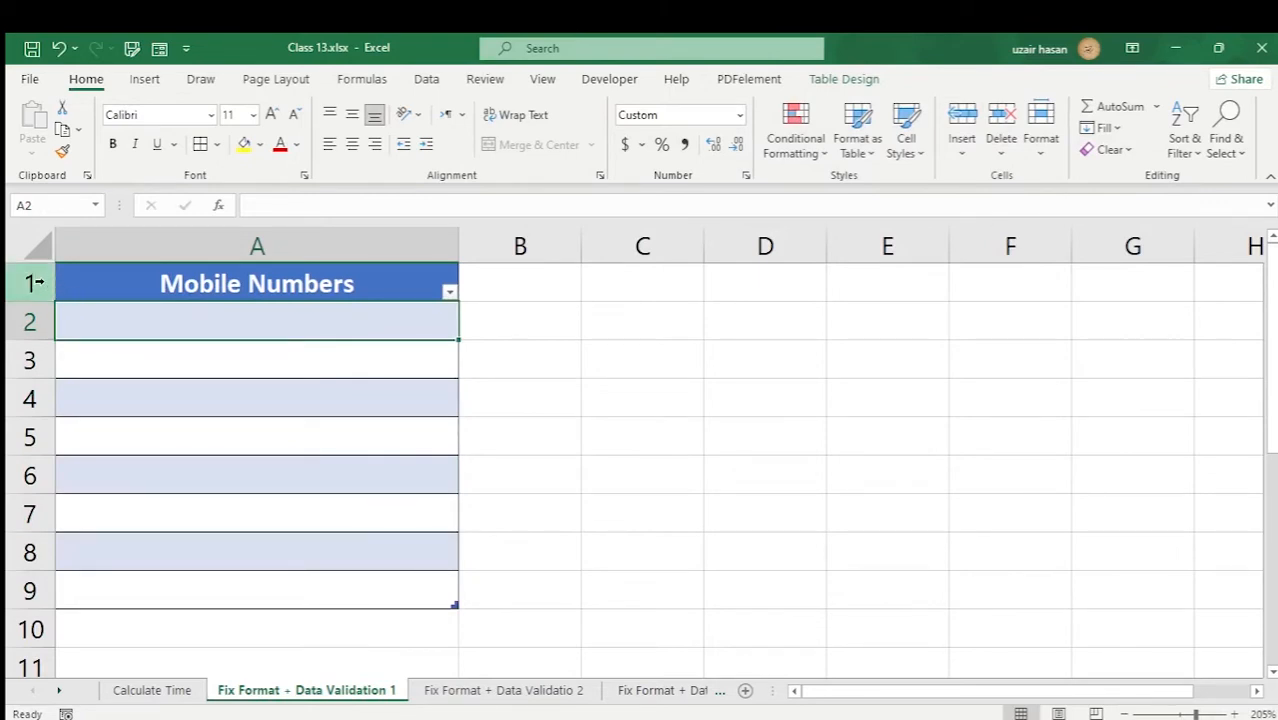
type("0300")
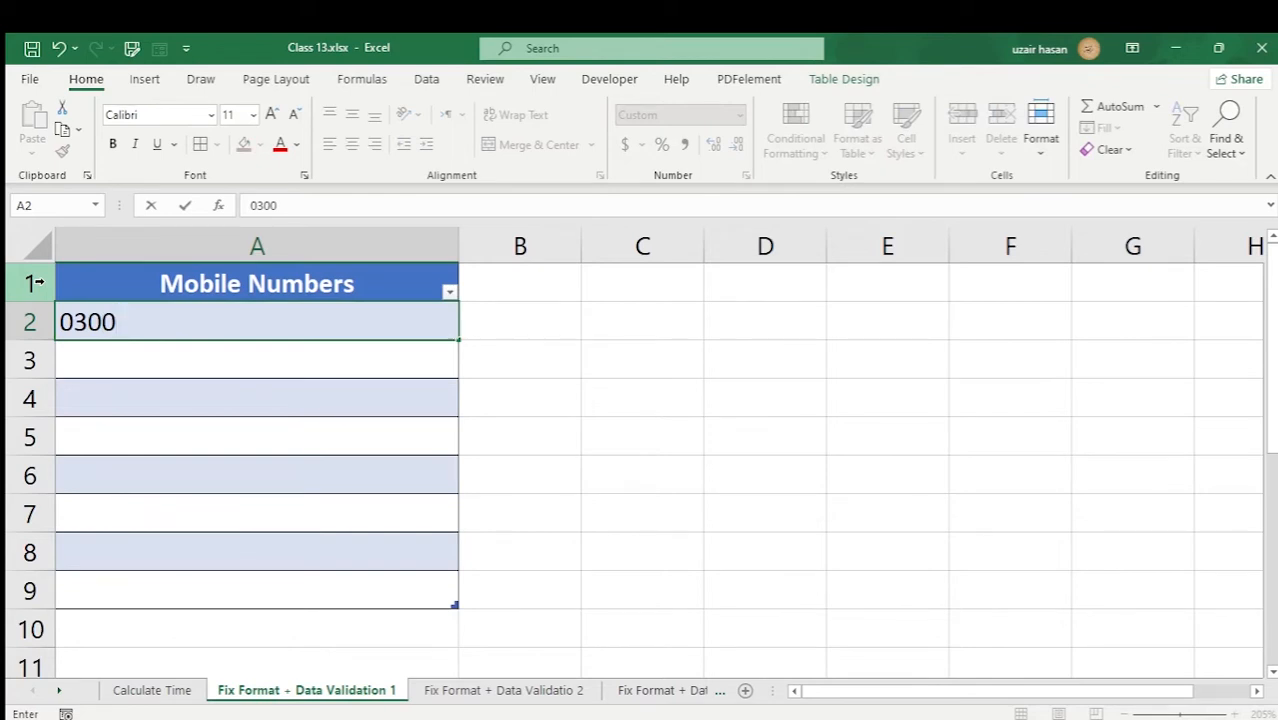
type("1234567")
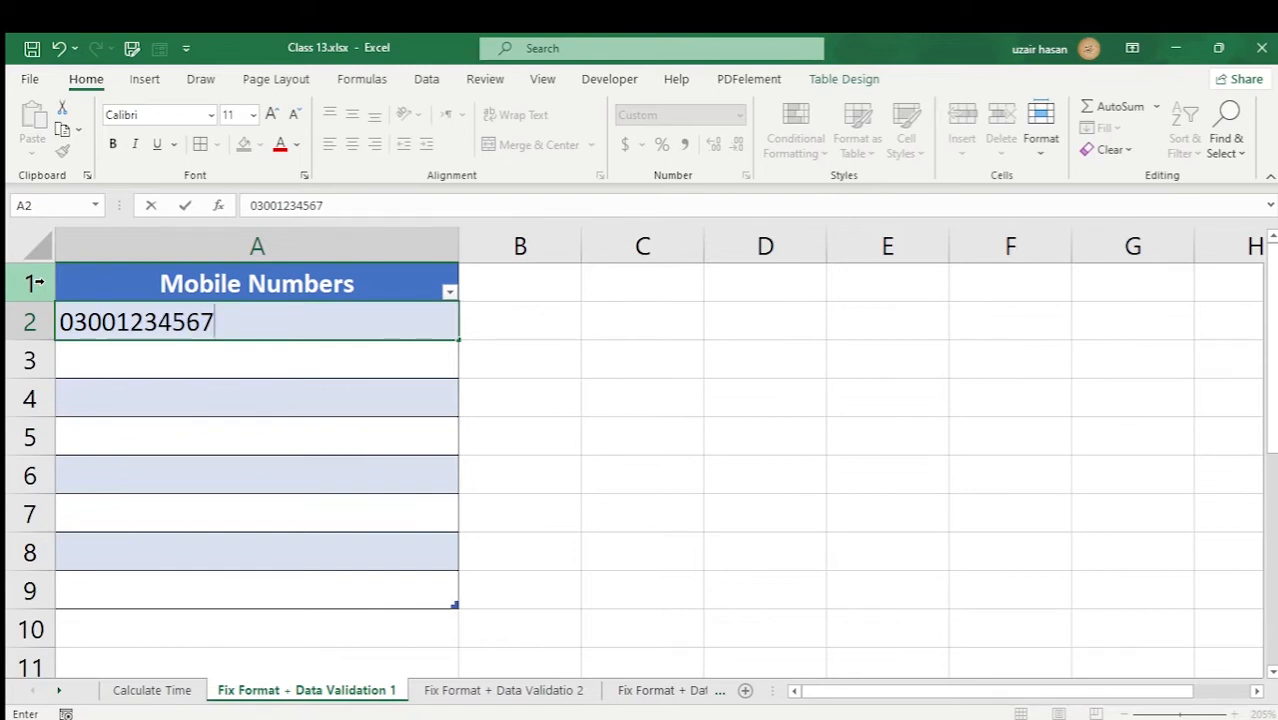
key("Return")
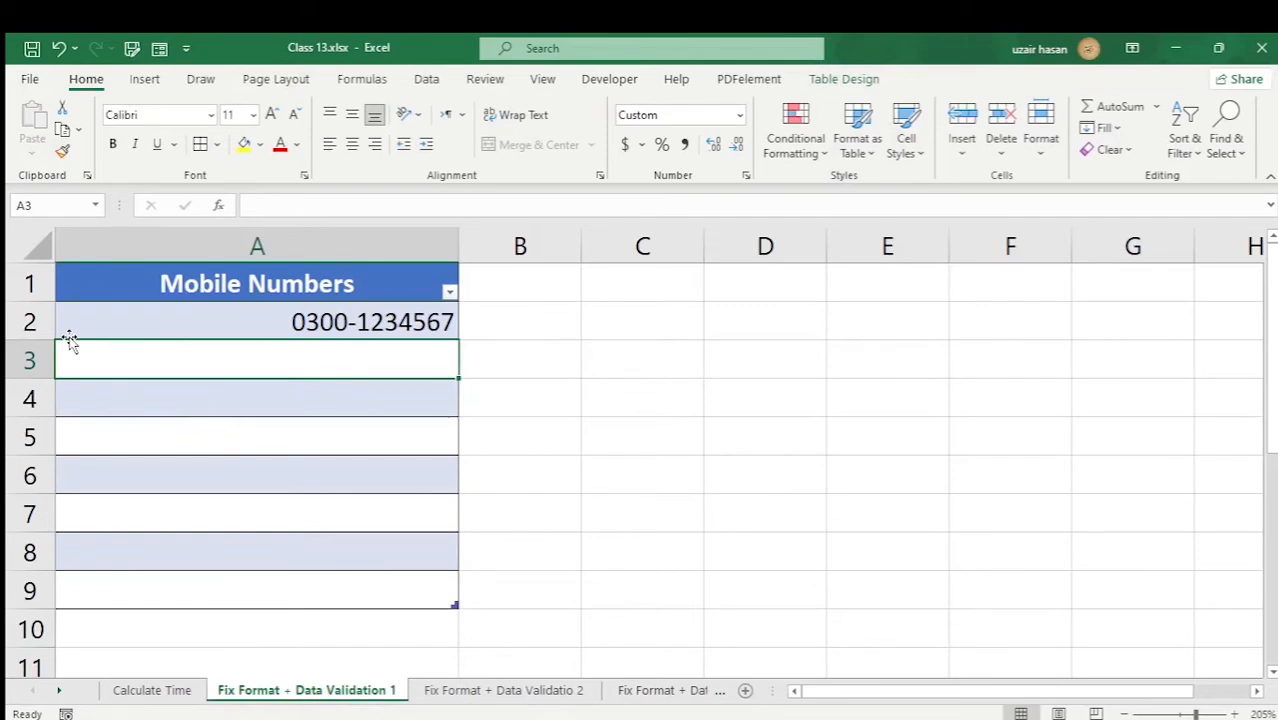
Step: Test the format with a mobile number one digit short in cell A3 and clear that cell
type("030")
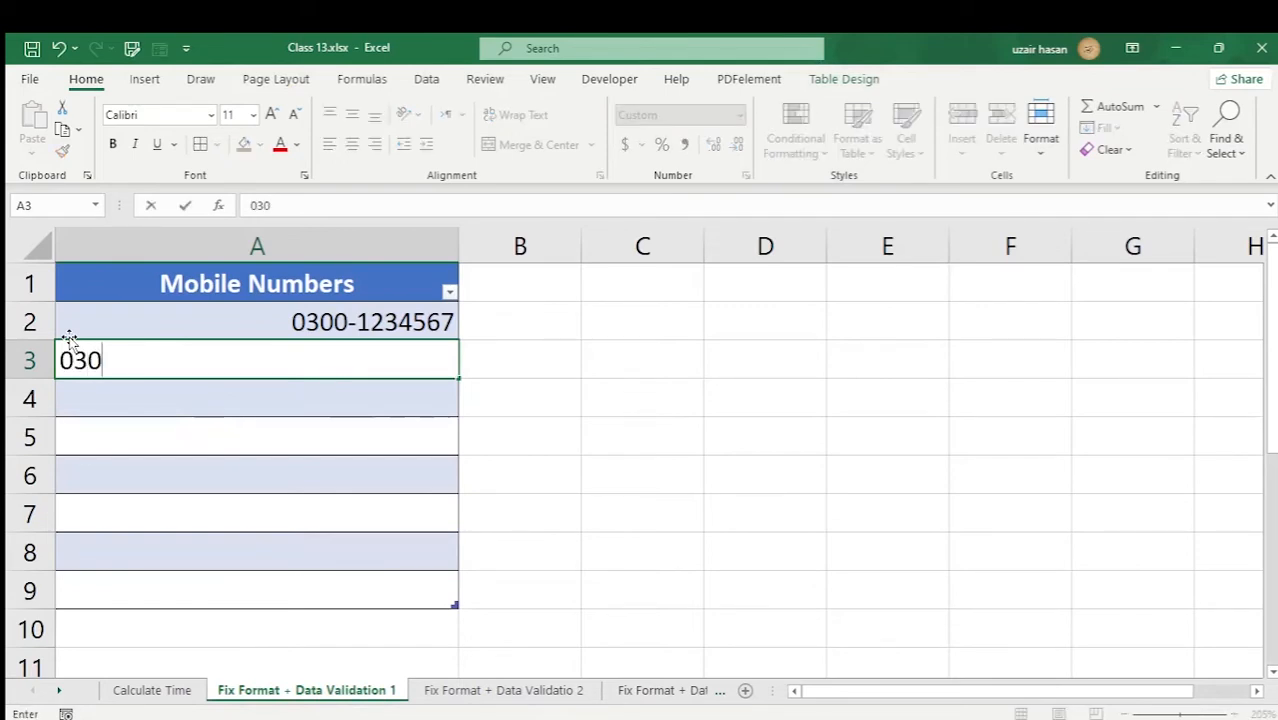
type("0111")
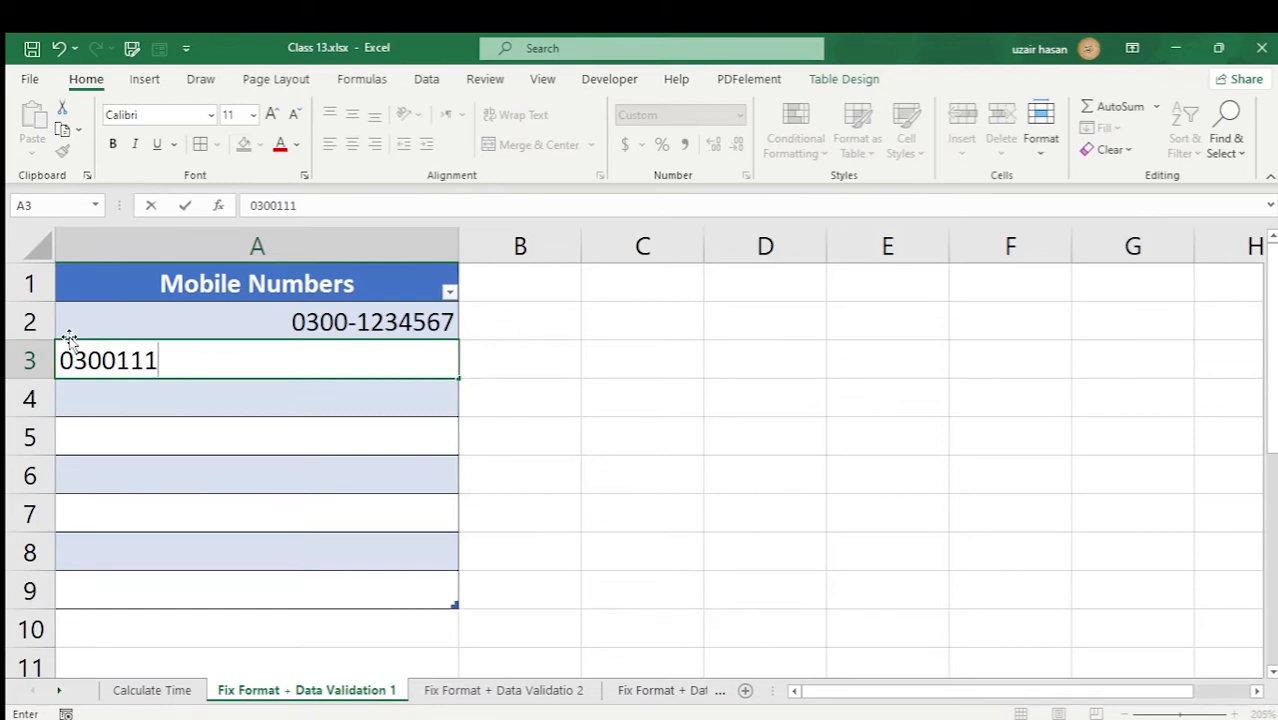
type("111")
key("Return")
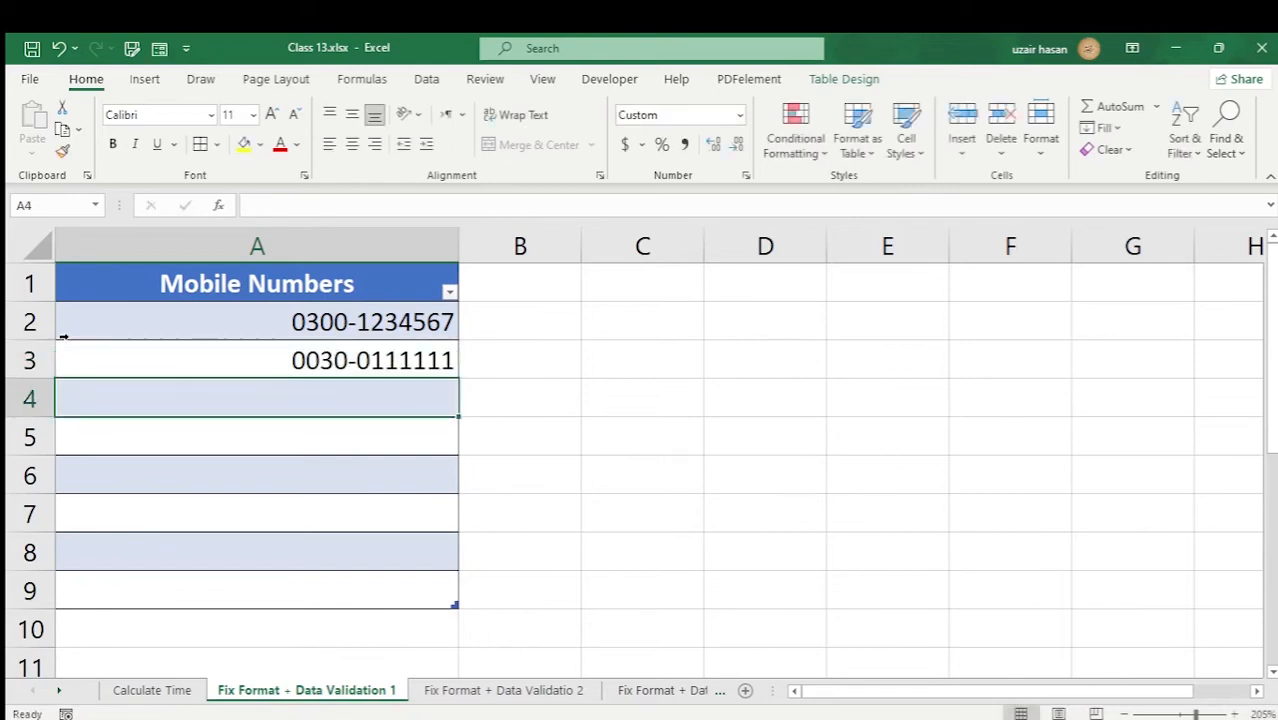
left_click(264, 362)
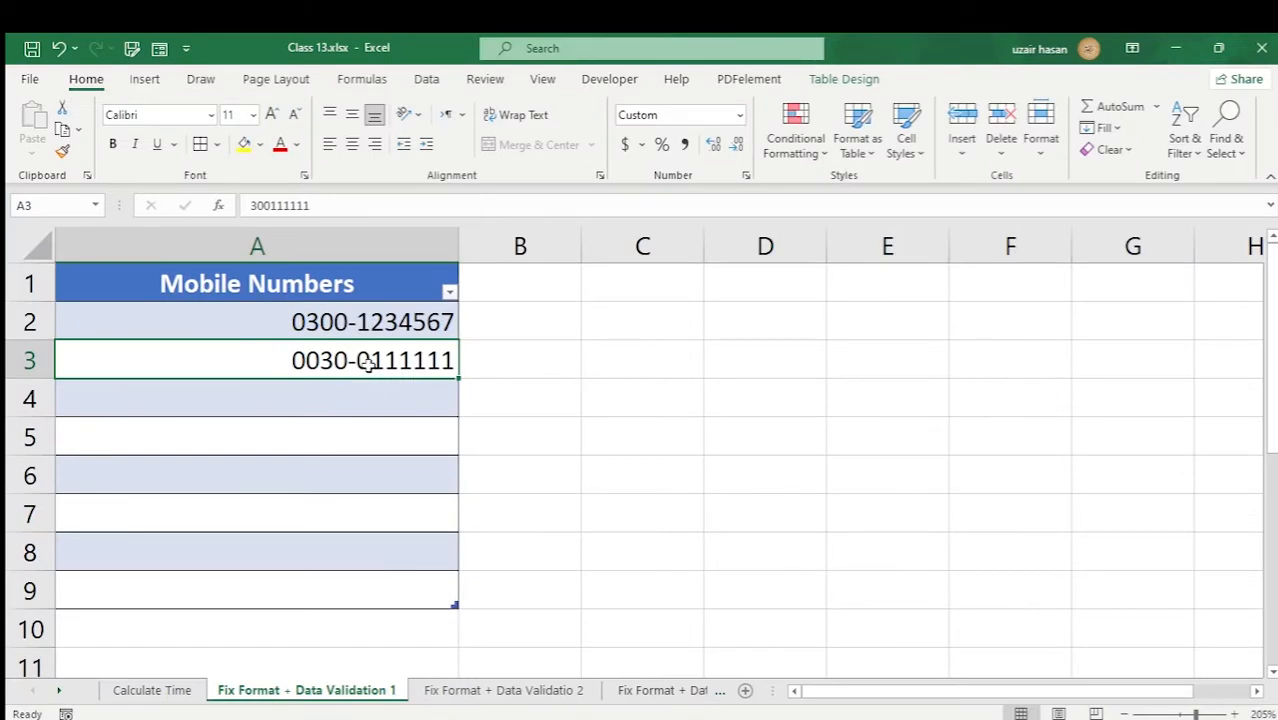
key("Delete")
Step: Set data validation for A2:A9 to allow only a text length equal to 10
left_click(271, 310)
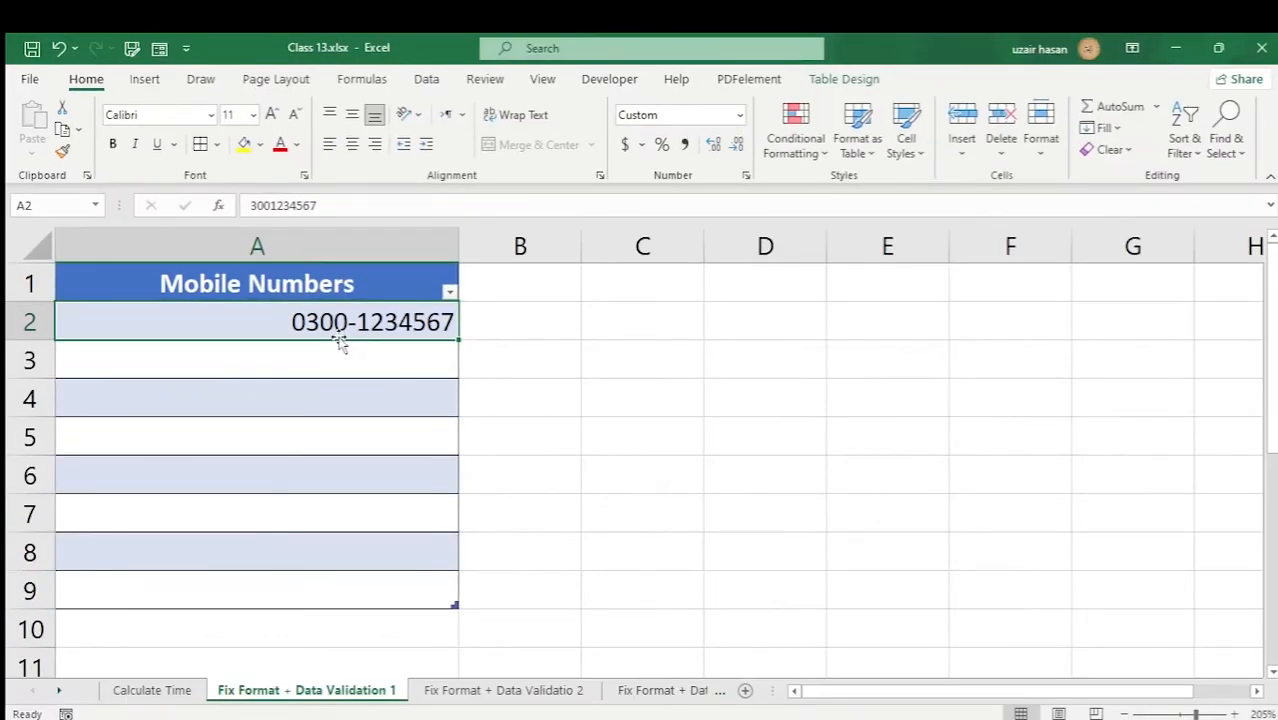
left_click(269, 284)
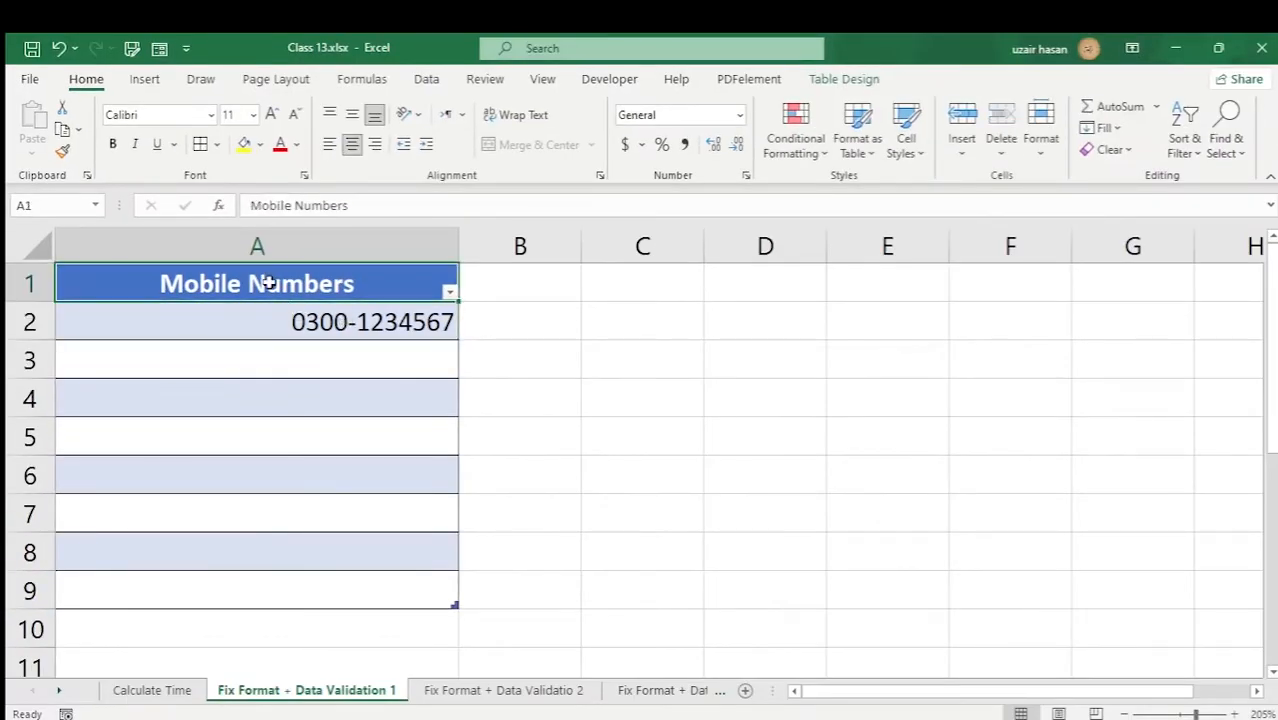
left_click_drag(277, 323, 273, 576)
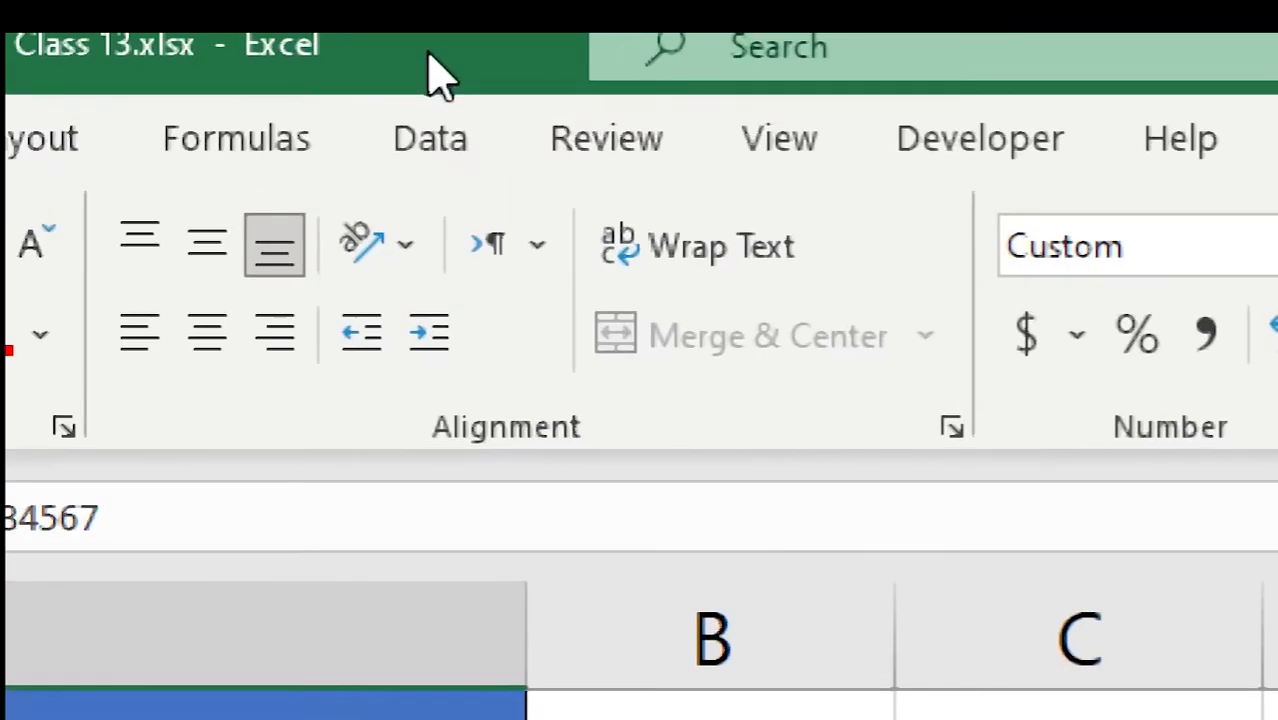
left_click(430, 140)
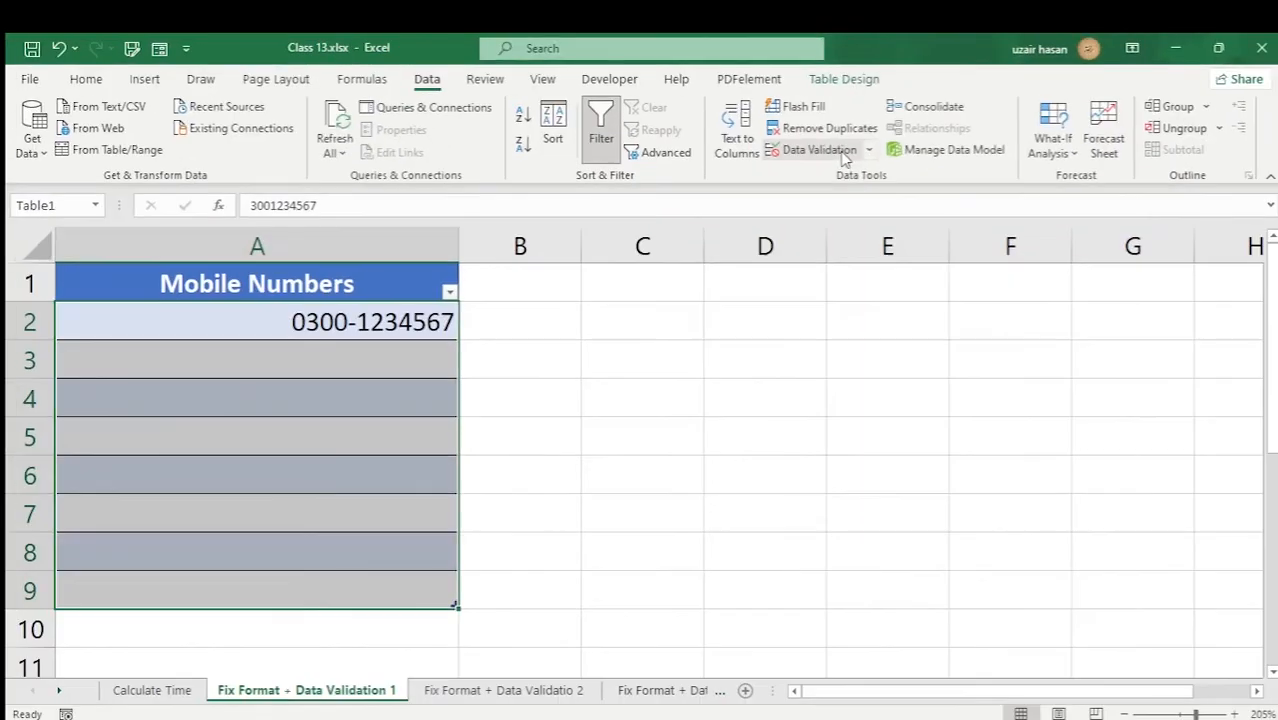
left_click(862, 290)
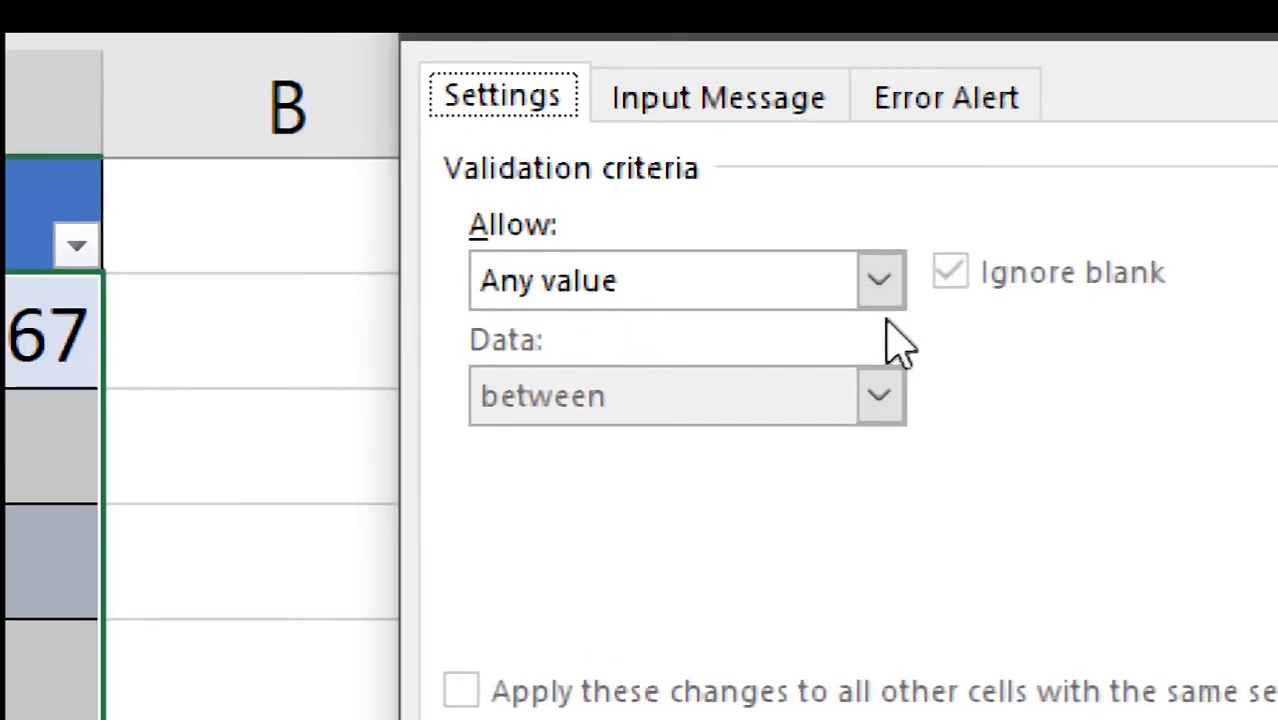
left_click(882, 285)
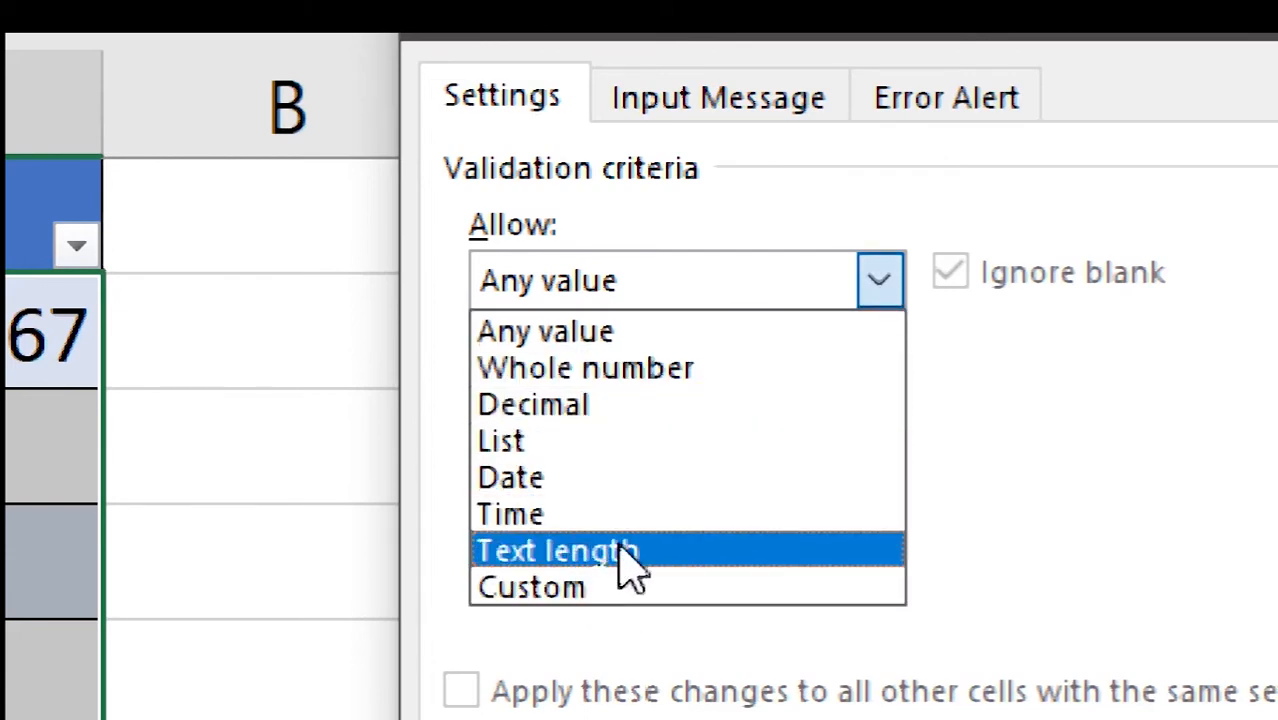
left_click(678, 549)
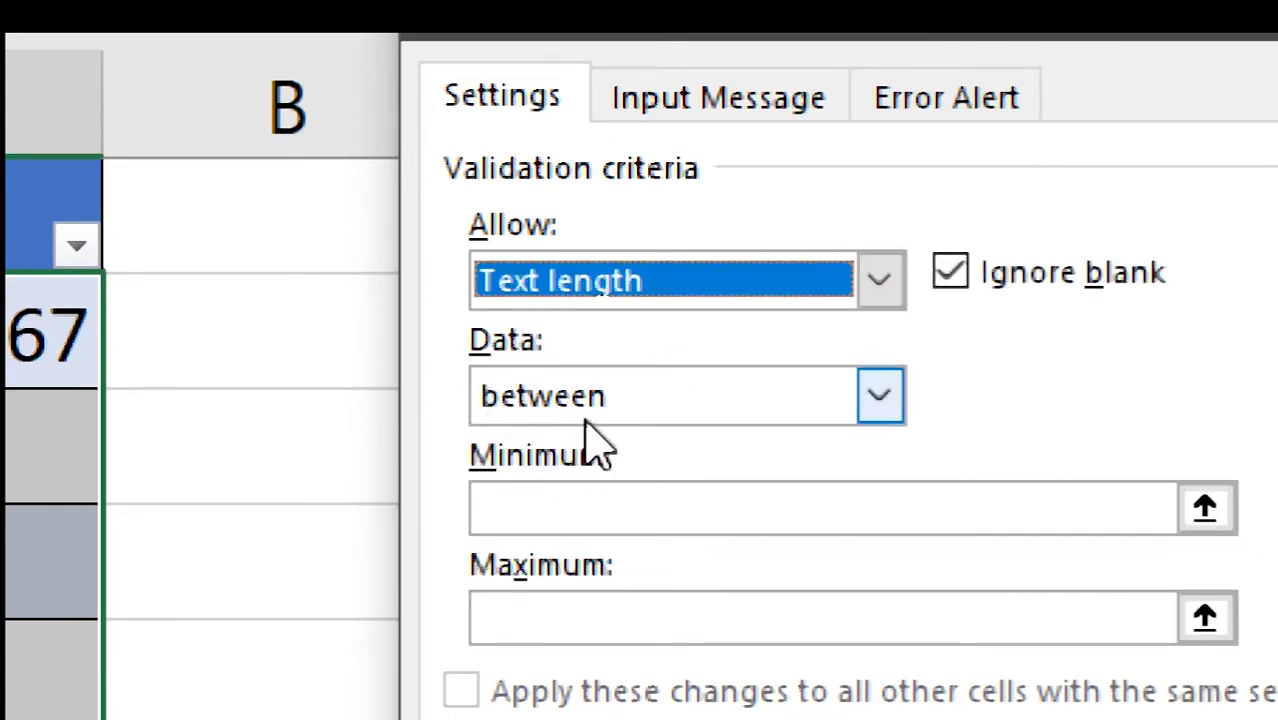
left_click(893, 413)
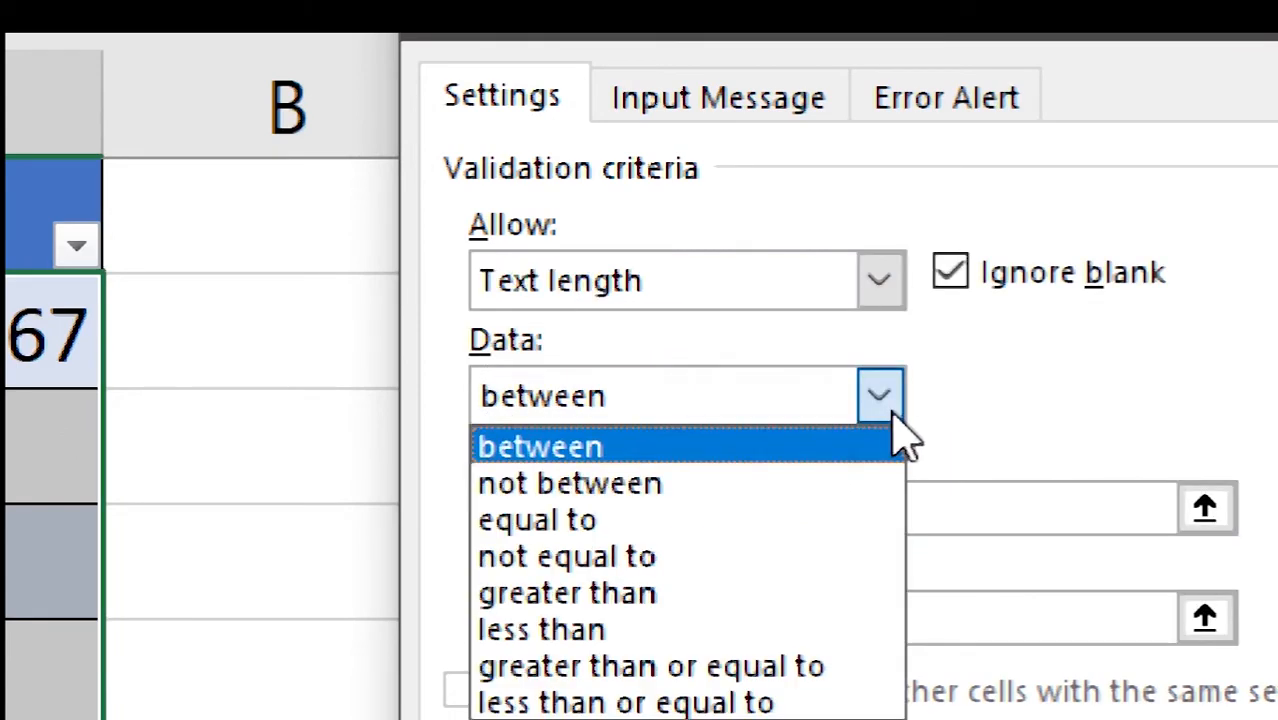
left_click(782, 522)
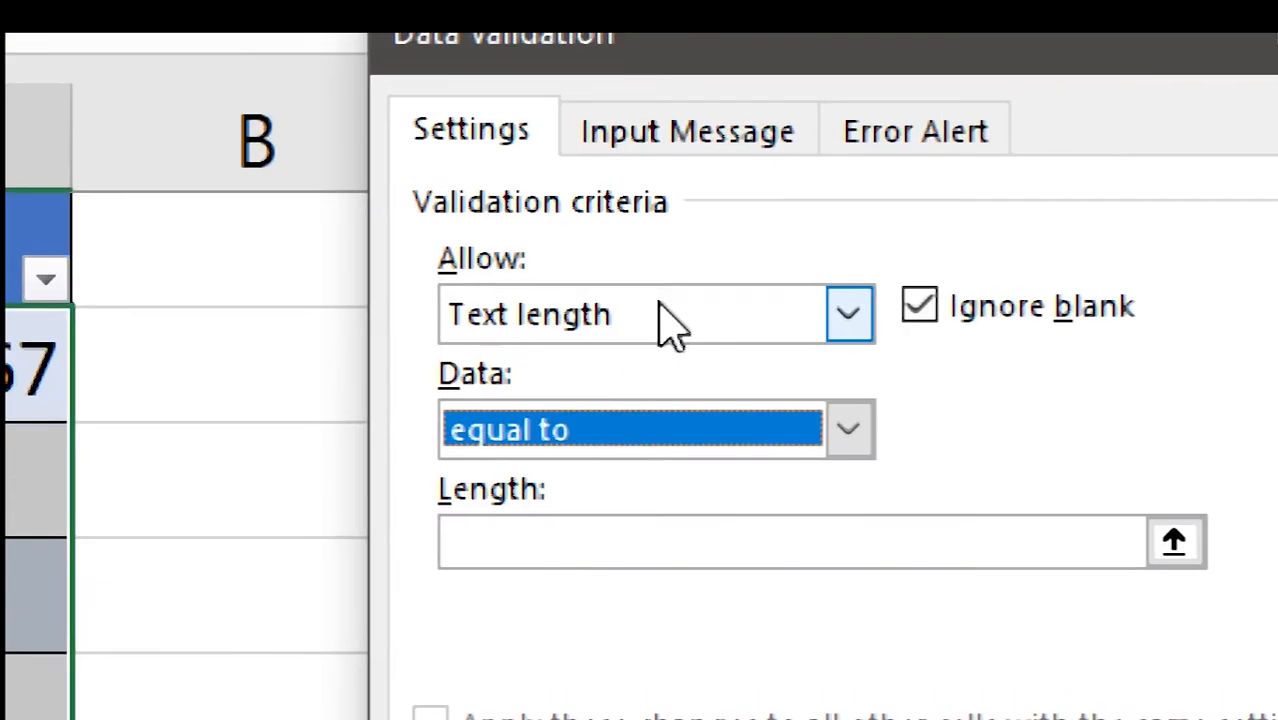
left_click(542, 543)
type("10")
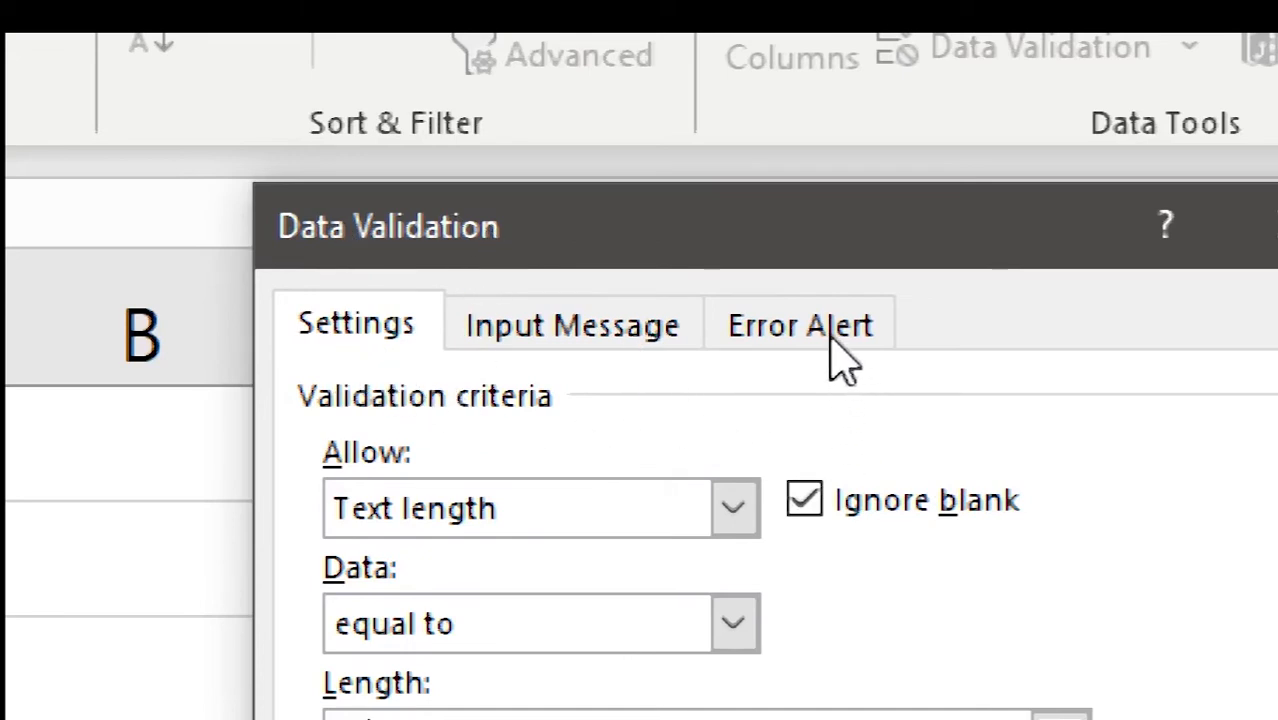
Step: Add an input message for the validated cells with the title "Note" and the text "Only 10 digits allowed"
left_click(570, 340)
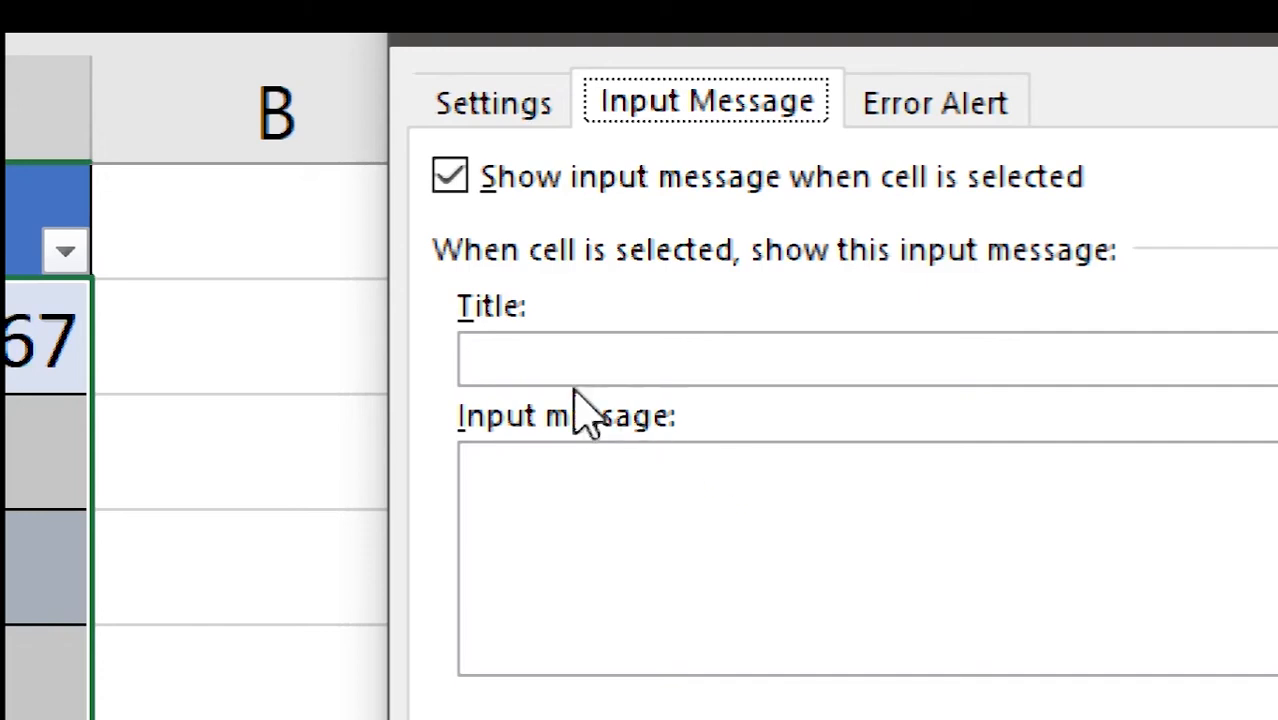
left_click(549, 357)
left_click(593, 516)
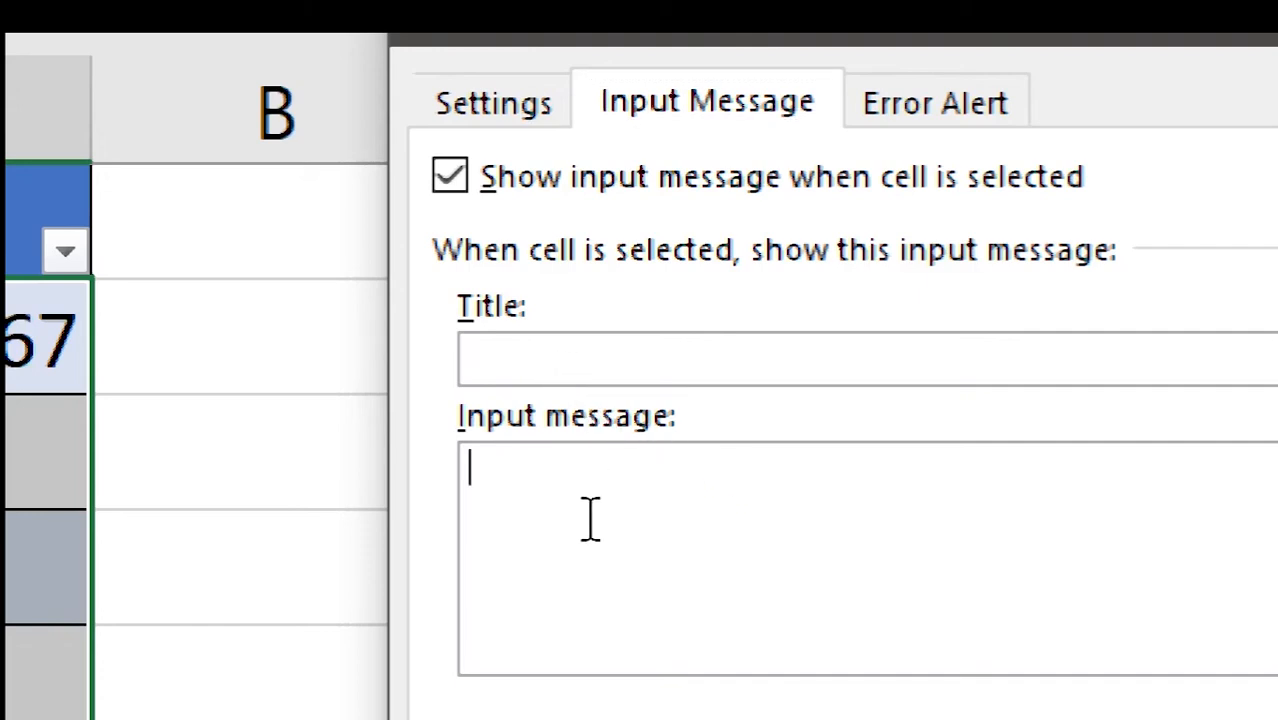
left_click(565, 352)
type("Note")
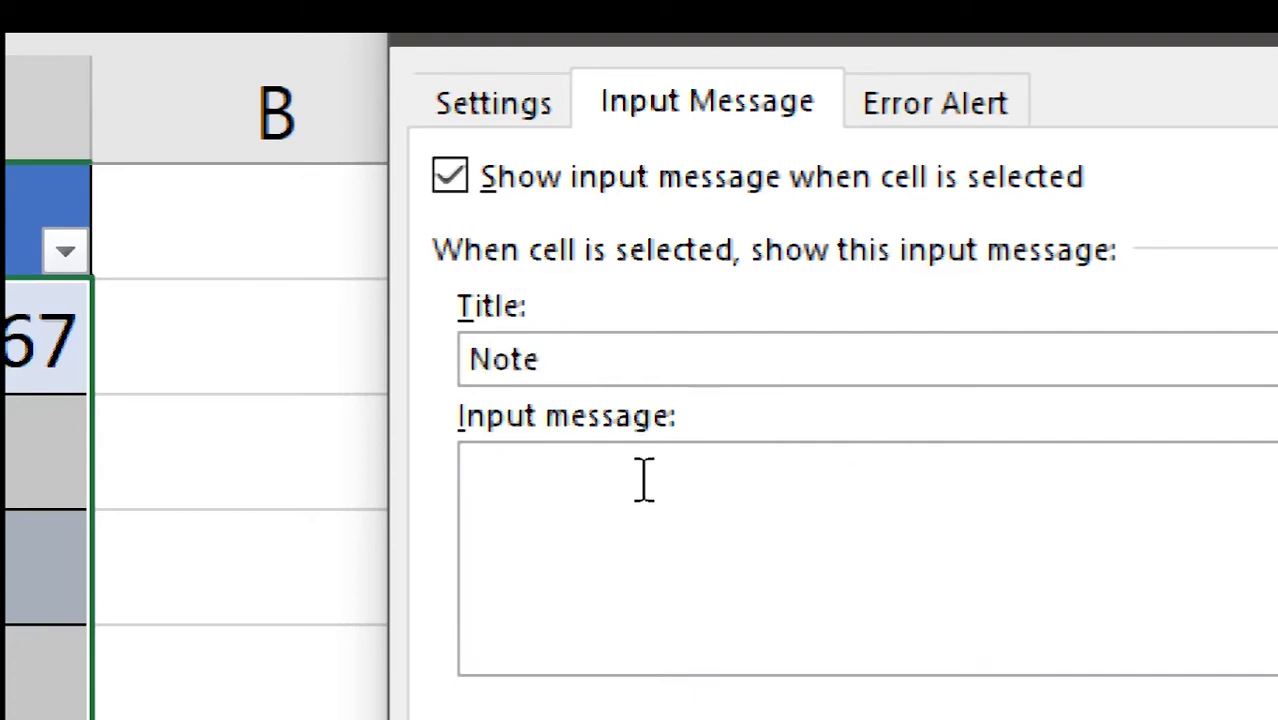
left_click(608, 518)
type("Onl")
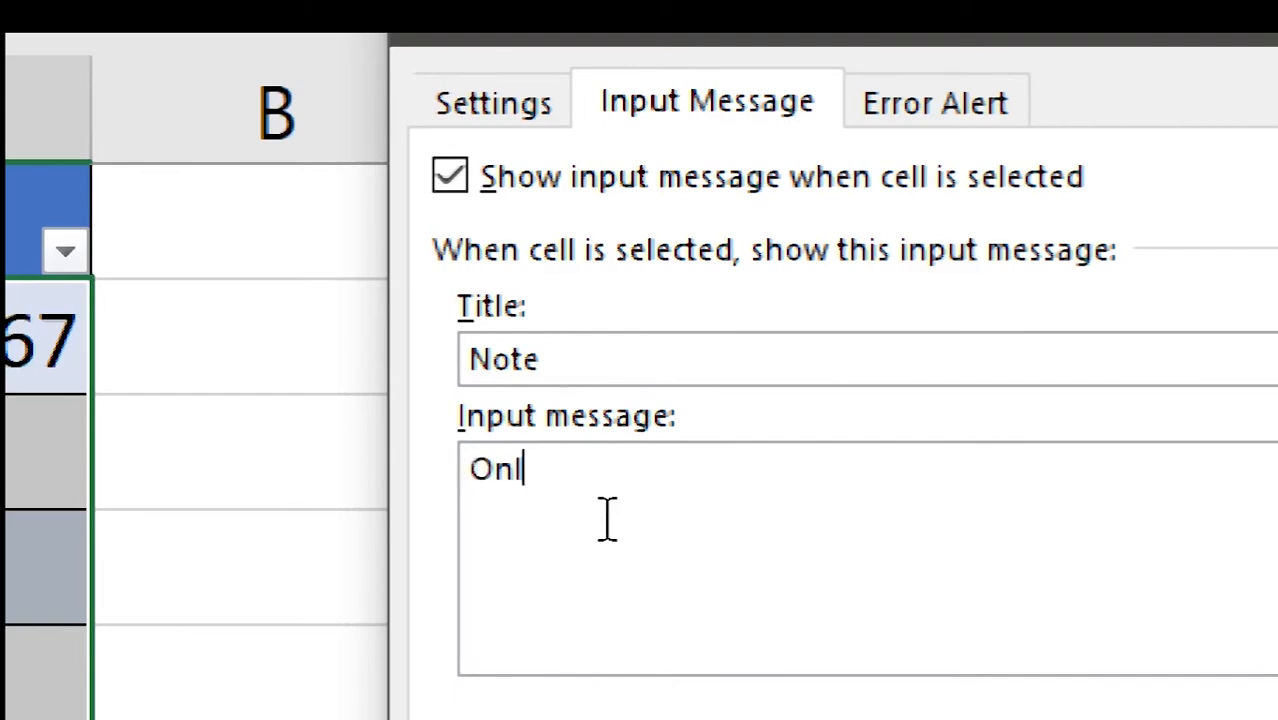
type("y 10 di")
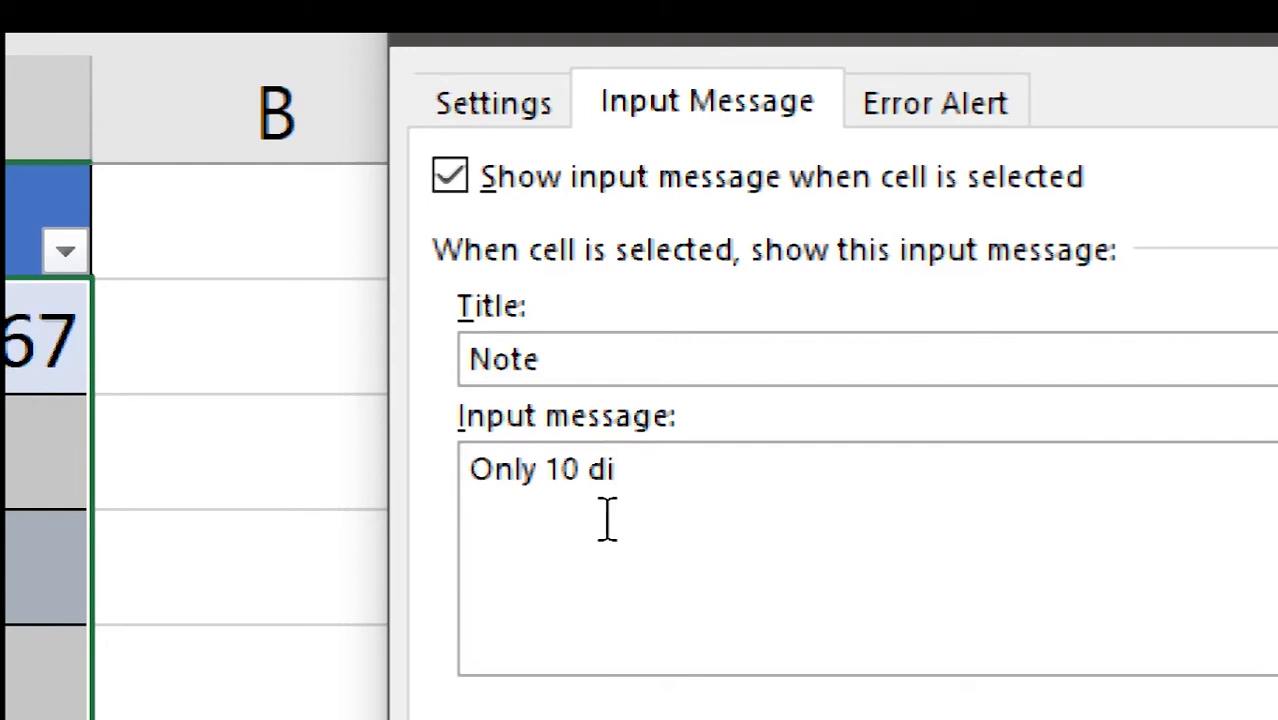
type("gits allow")
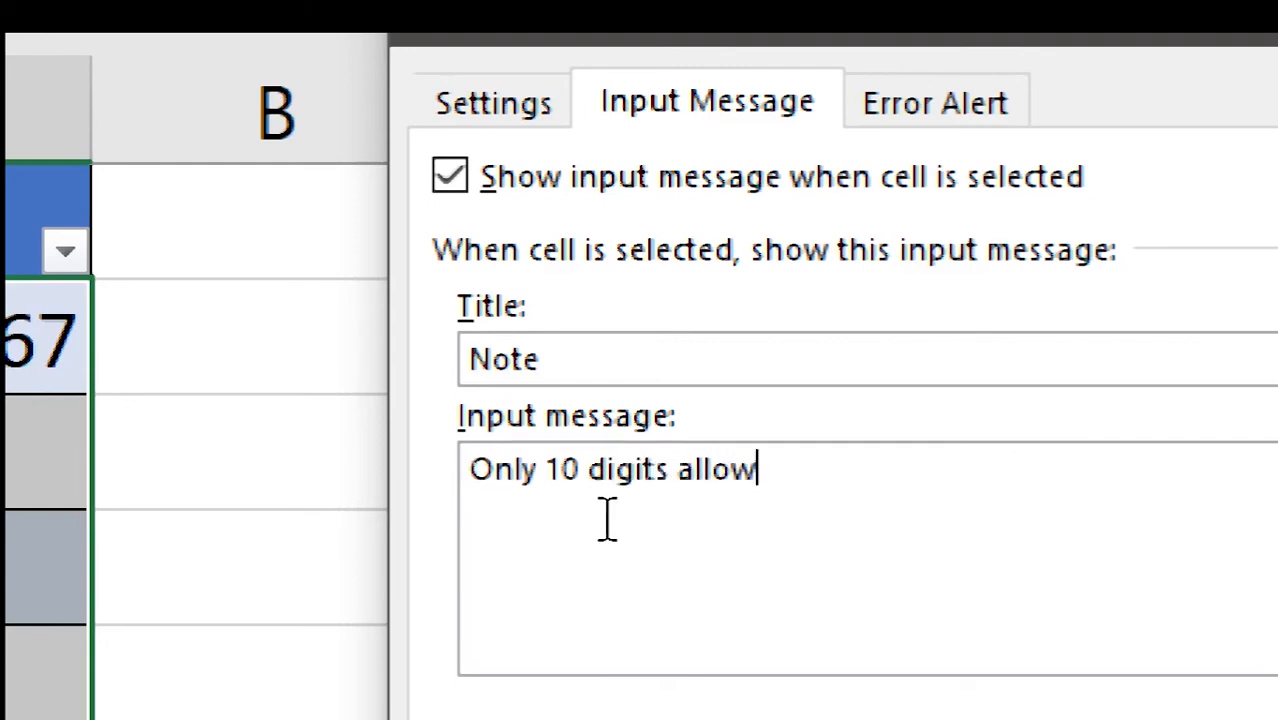
type("ed")
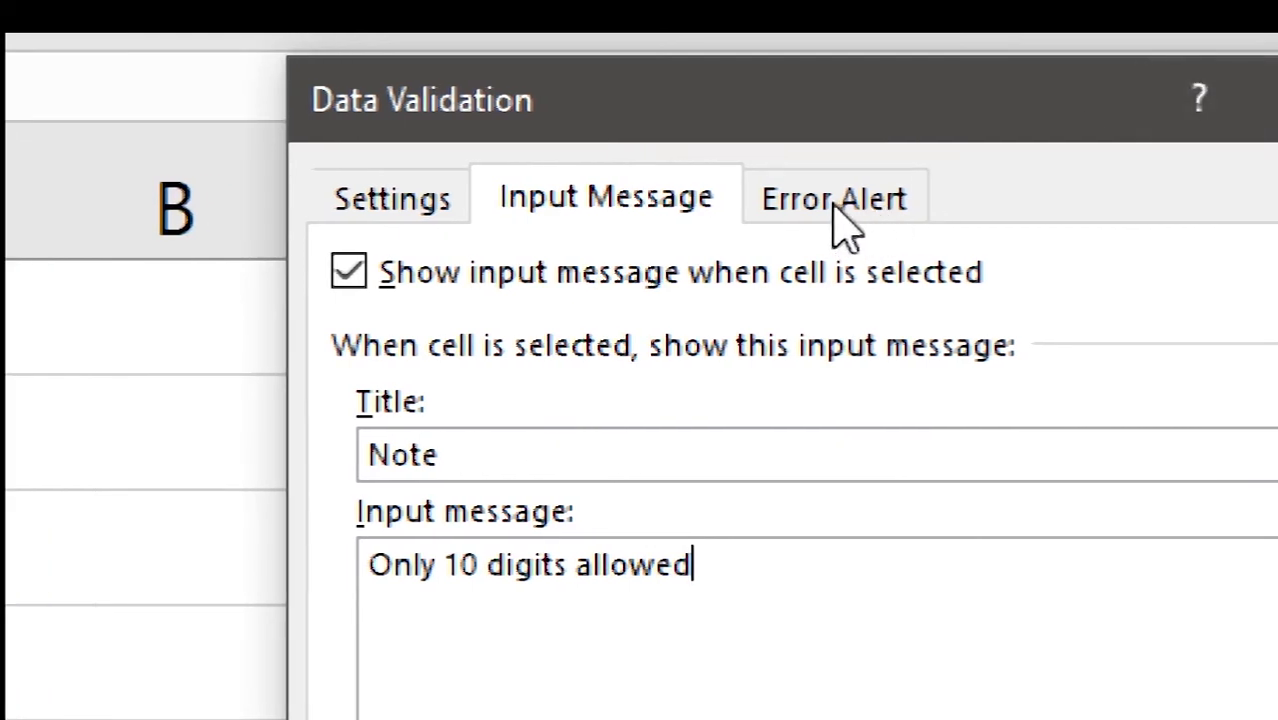
Step: Set the validation's error alert title to "Alert" and its error message to "Wrong Entry"
left_click(842, 228)
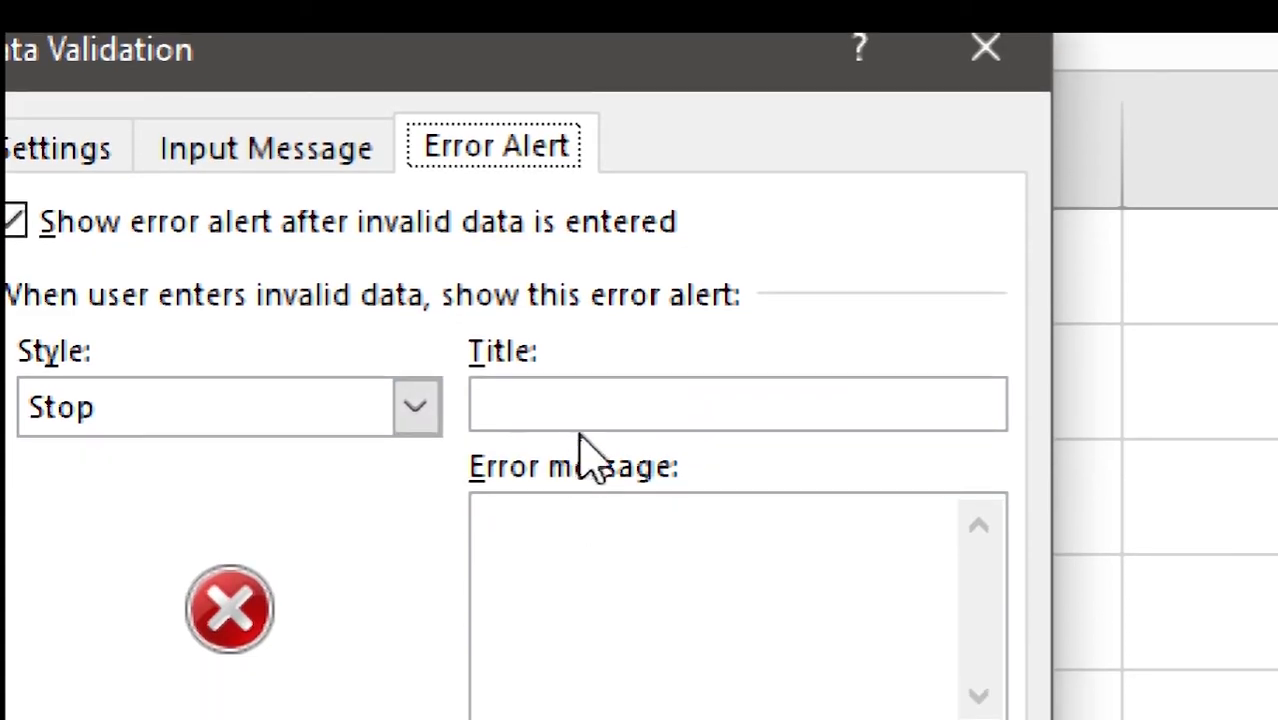
left_click(590, 465)
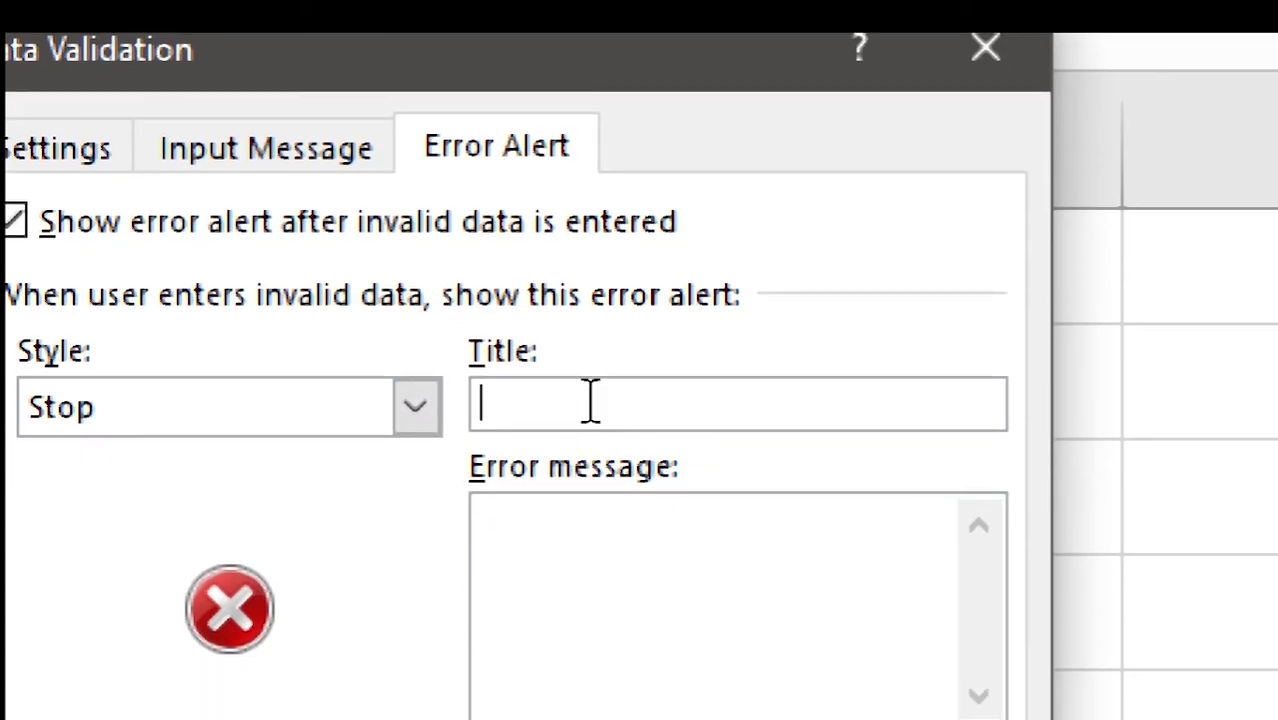
type("Alert")
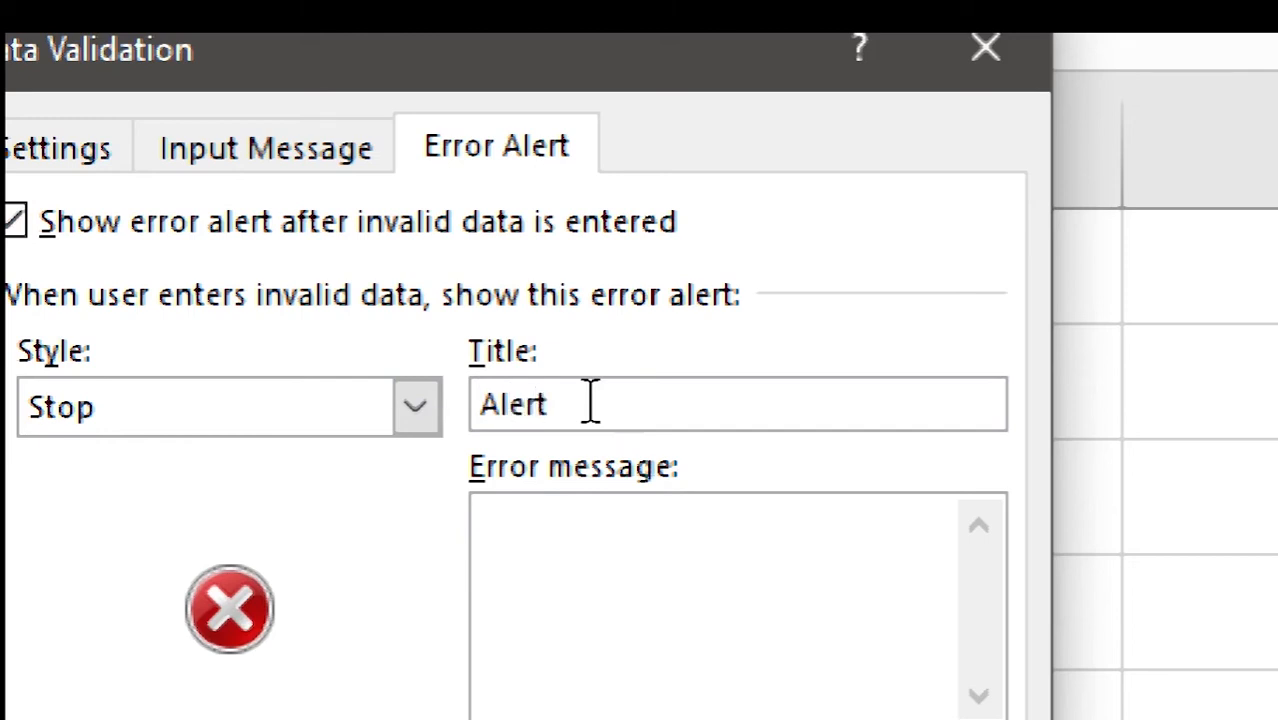
left_click(596, 545)
type("Wrong E")
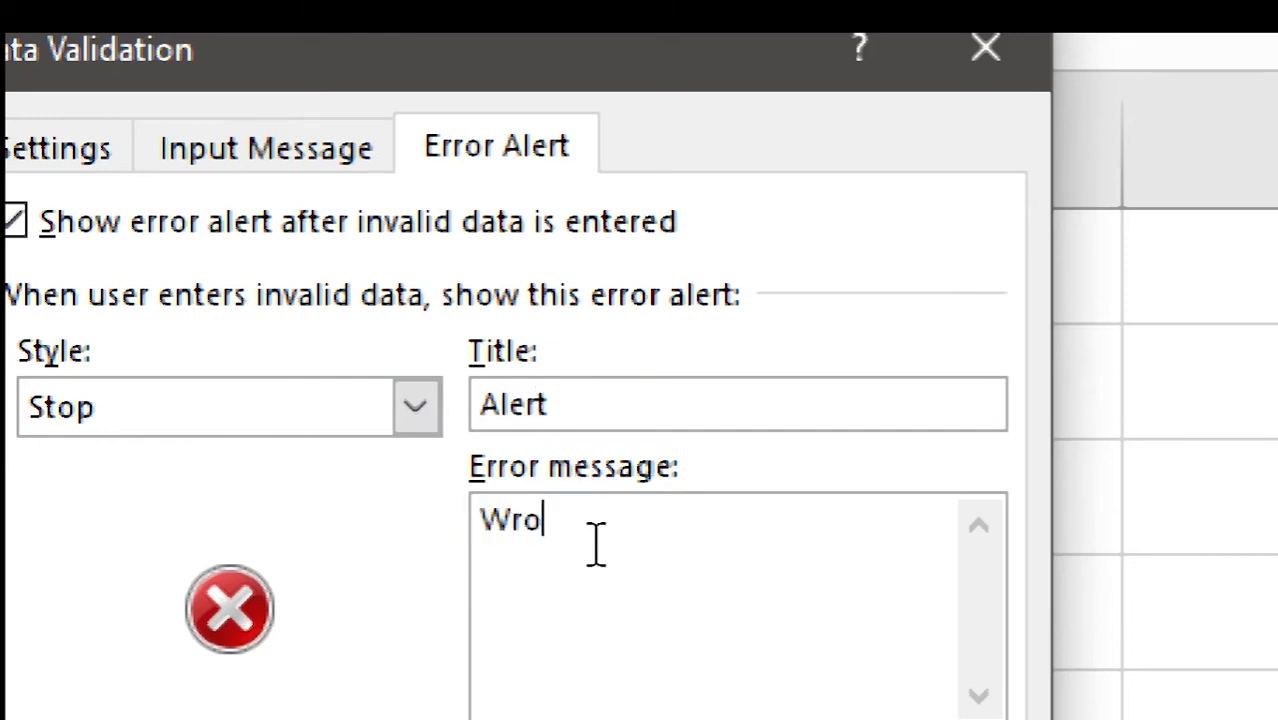
type("ntry")
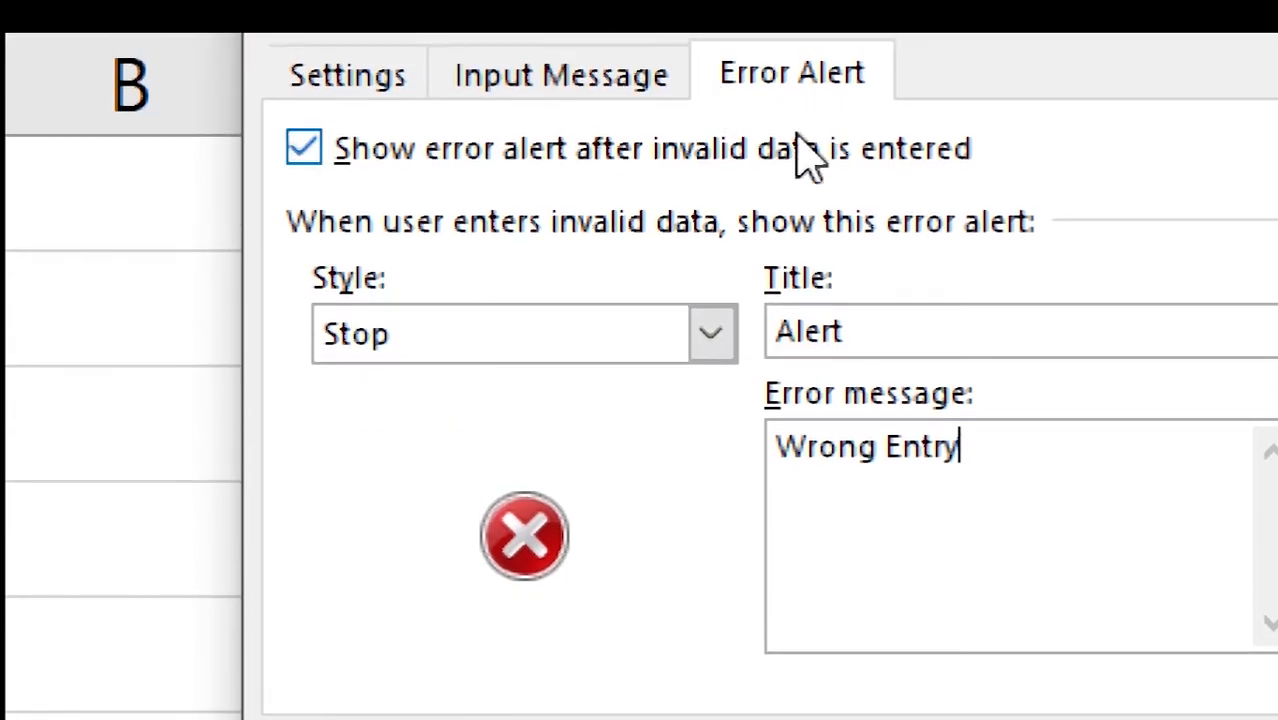
Step: Preview the Warning and Information error alert styles and set the style to Warning
left_click(712, 338)
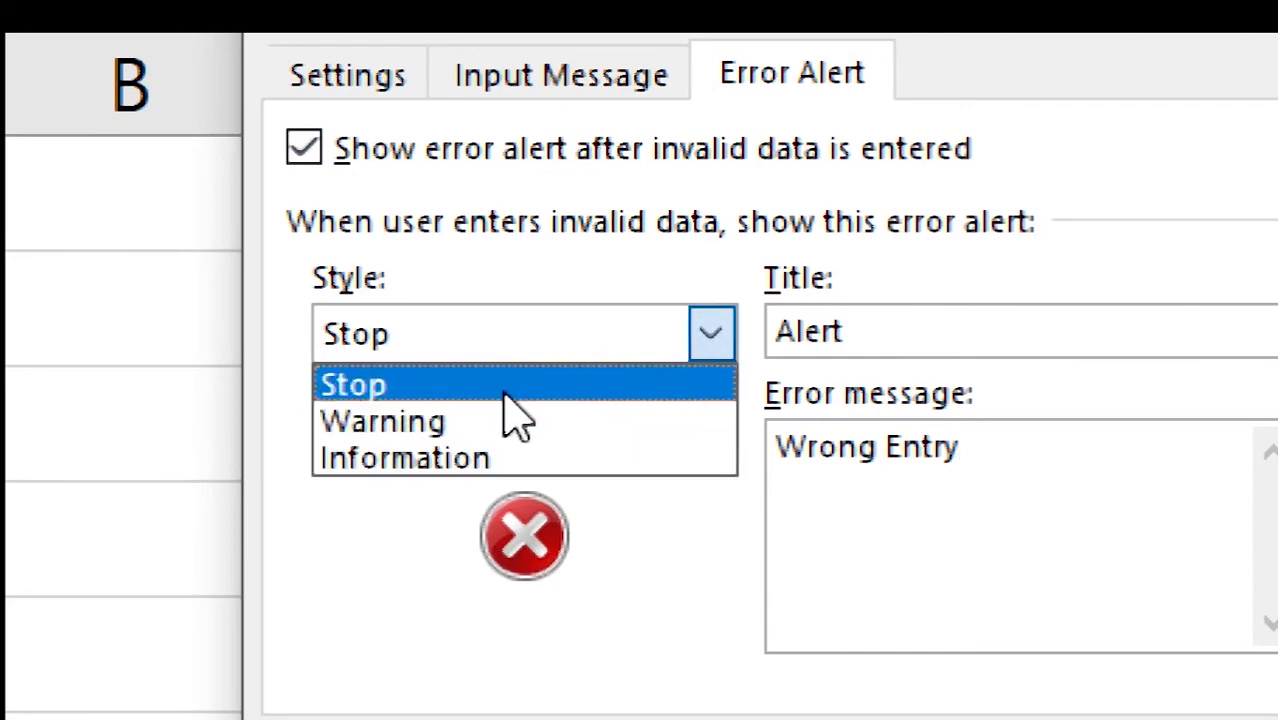
left_click(498, 424)
left_click(712, 335)
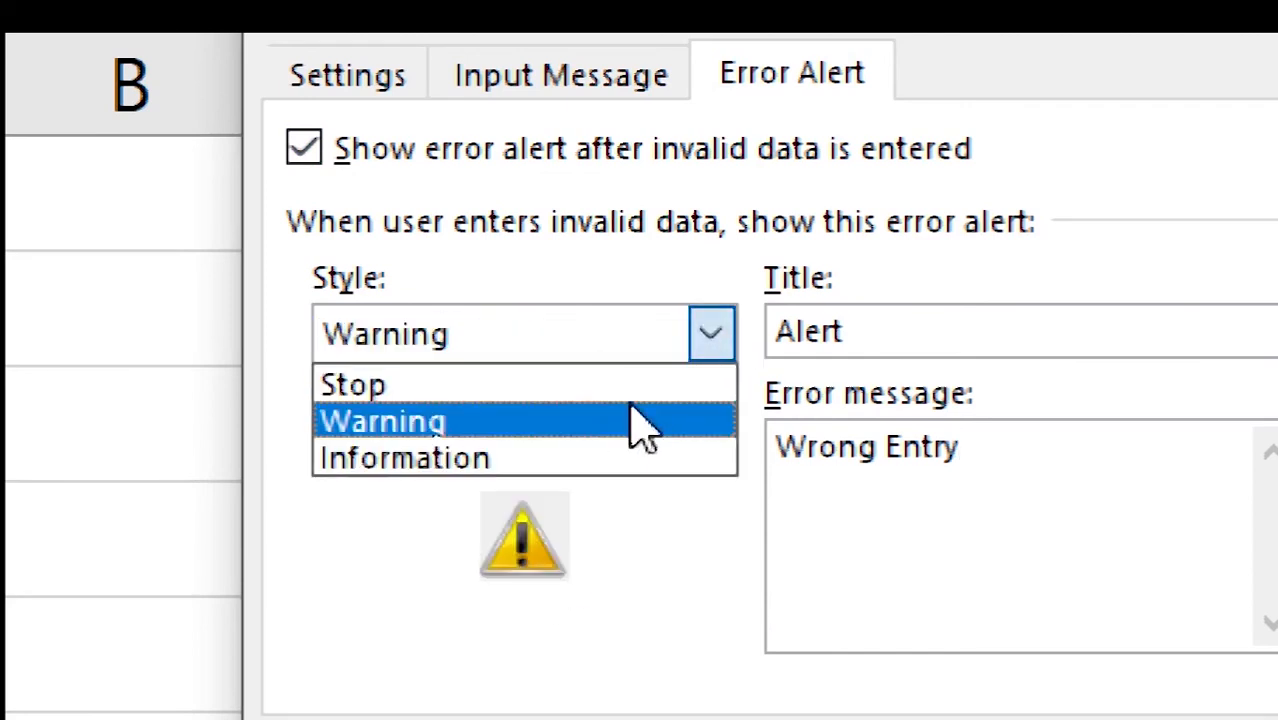
left_click(594, 462)
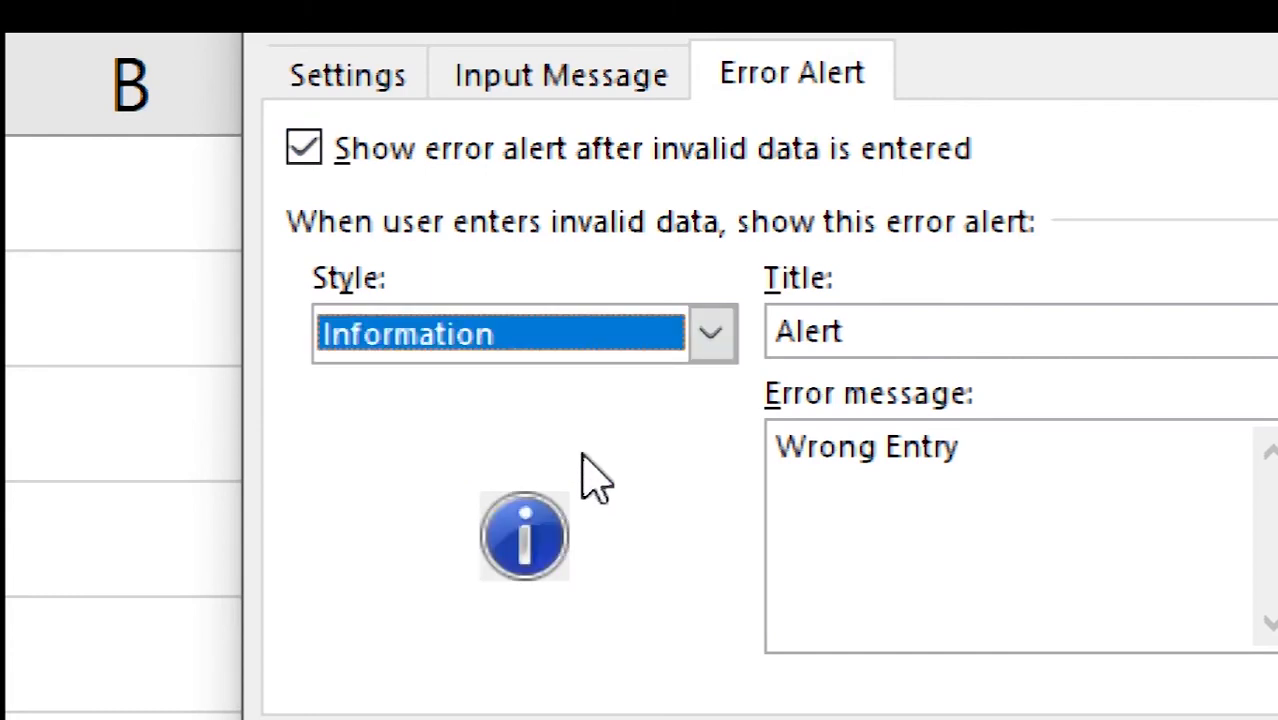
left_click(706, 335)
left_click(481, 418)
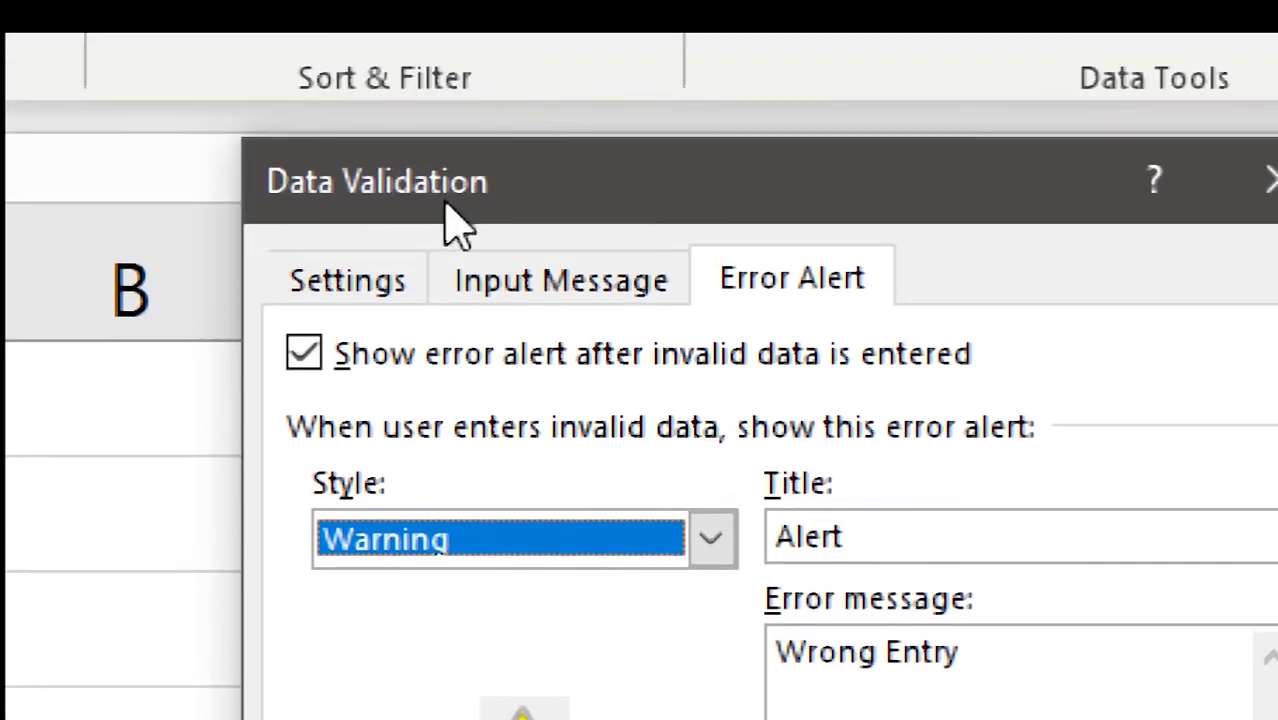
Step: Review the validation criteria, input message and error alert, and apply the validation to A2:A9
left_click(350, 77)
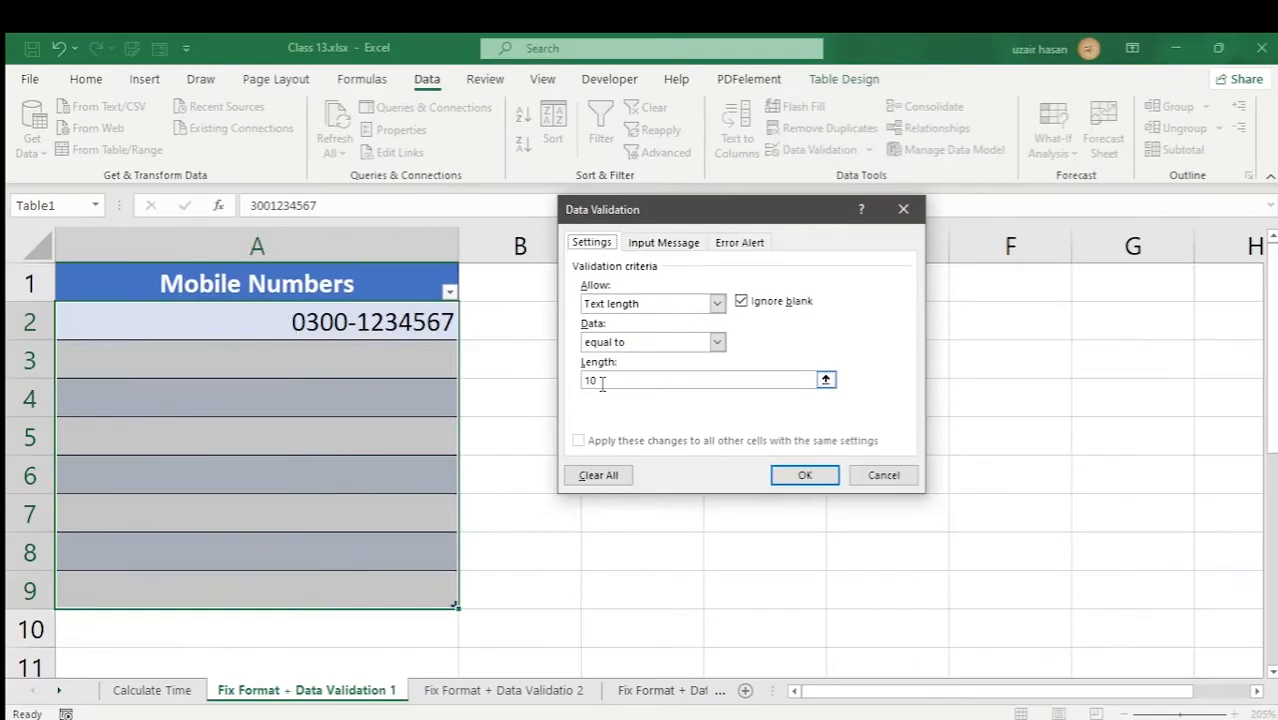
left_click(661, 247)
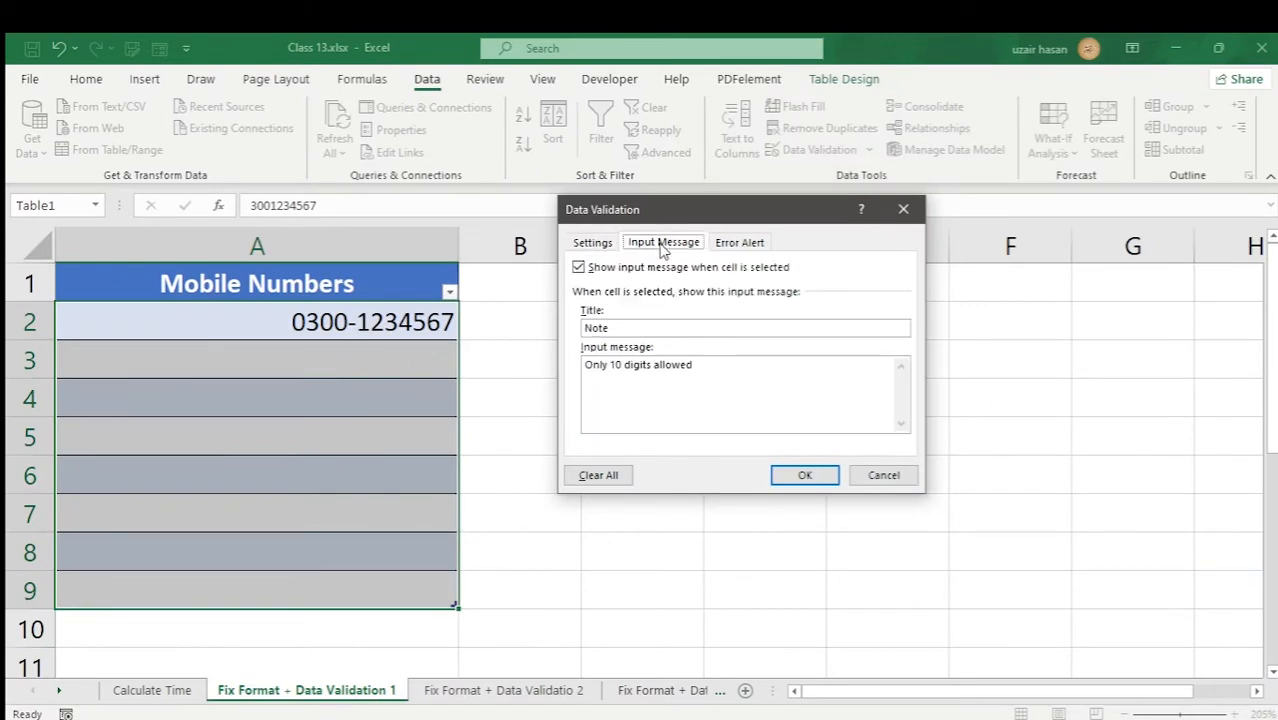
left_click(748, 244)
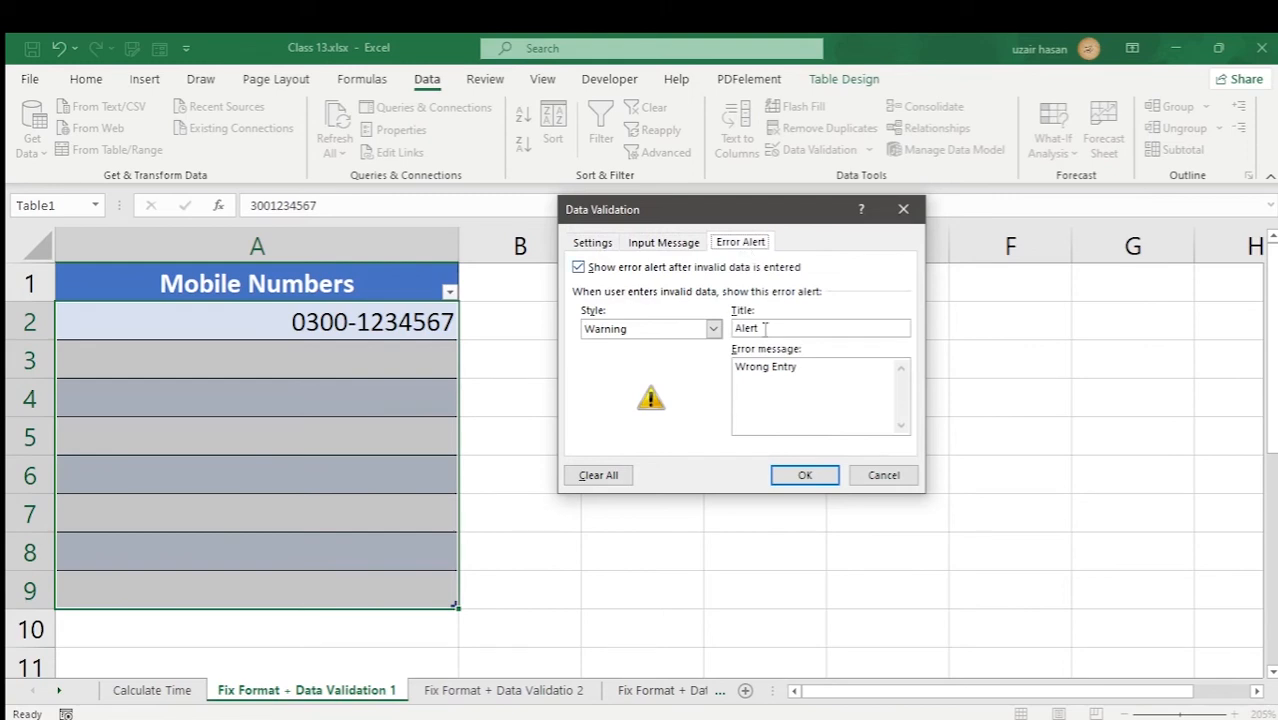
left_click(806, 476)
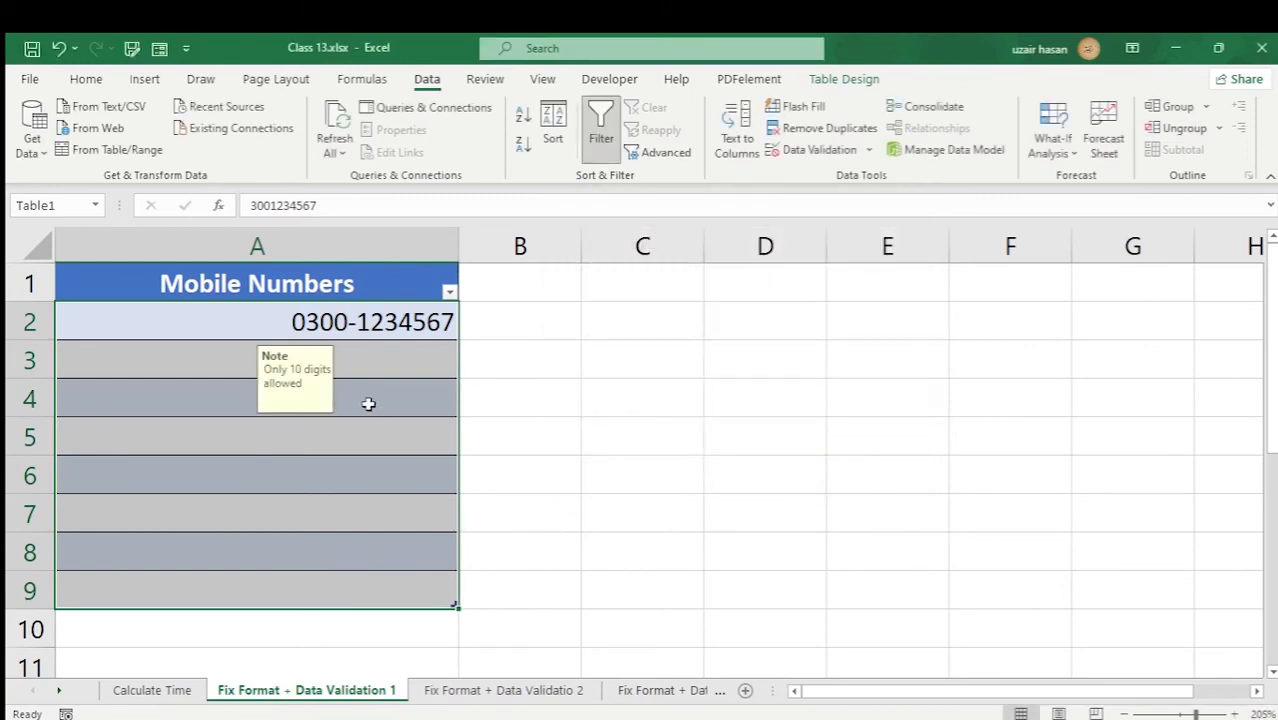
left_click(568, 396)
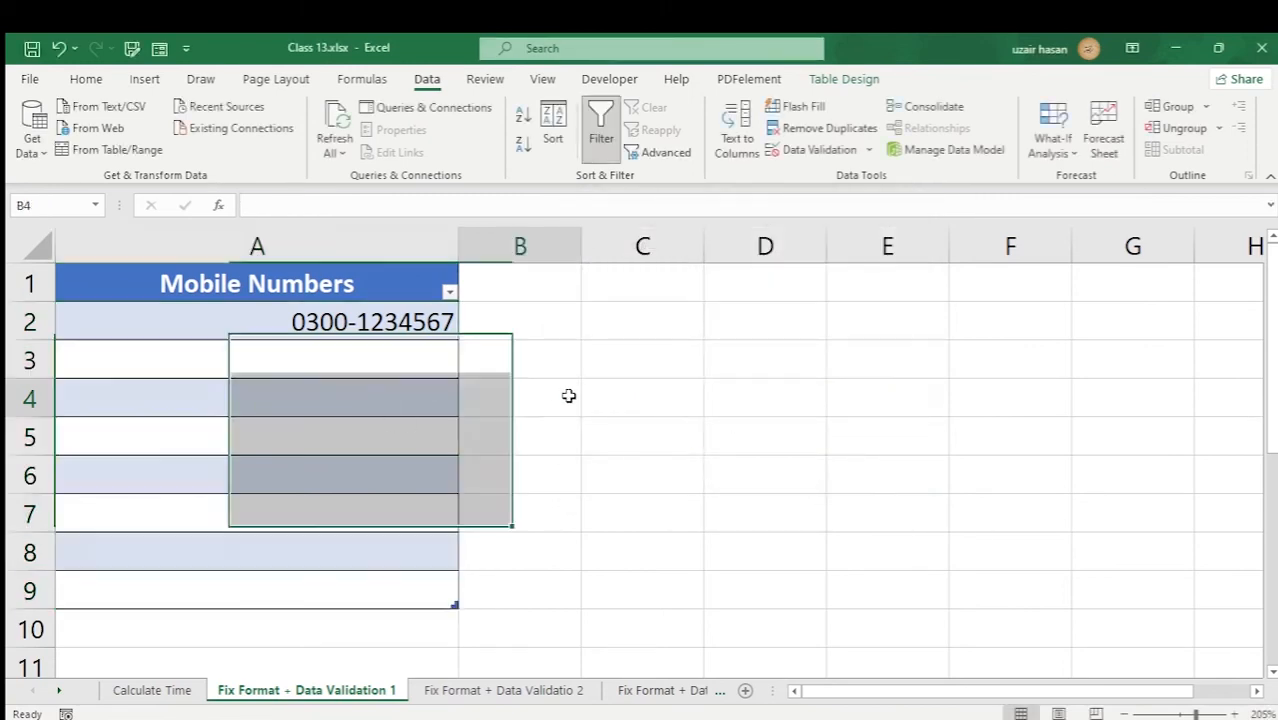
Step: Test the validation with a mobile number one digit too long in cell A3 and cancel the entry
left_click(265, 356)
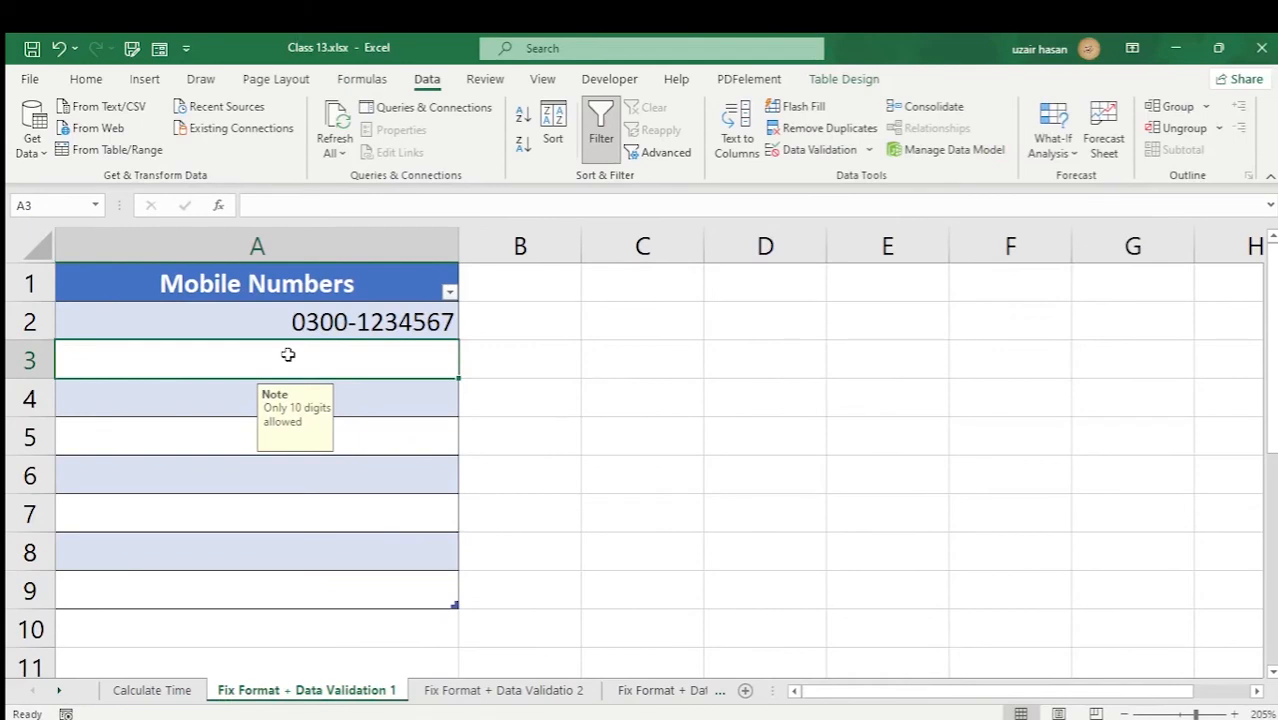
type("0")
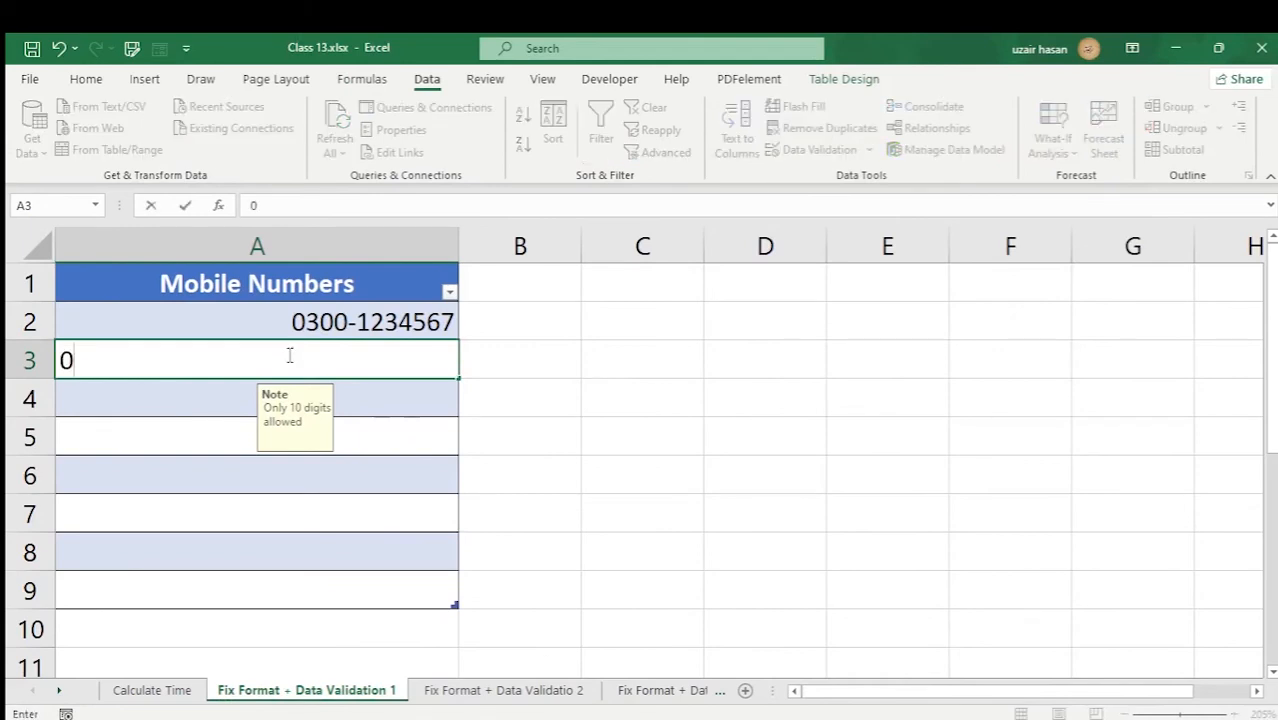
type("300")
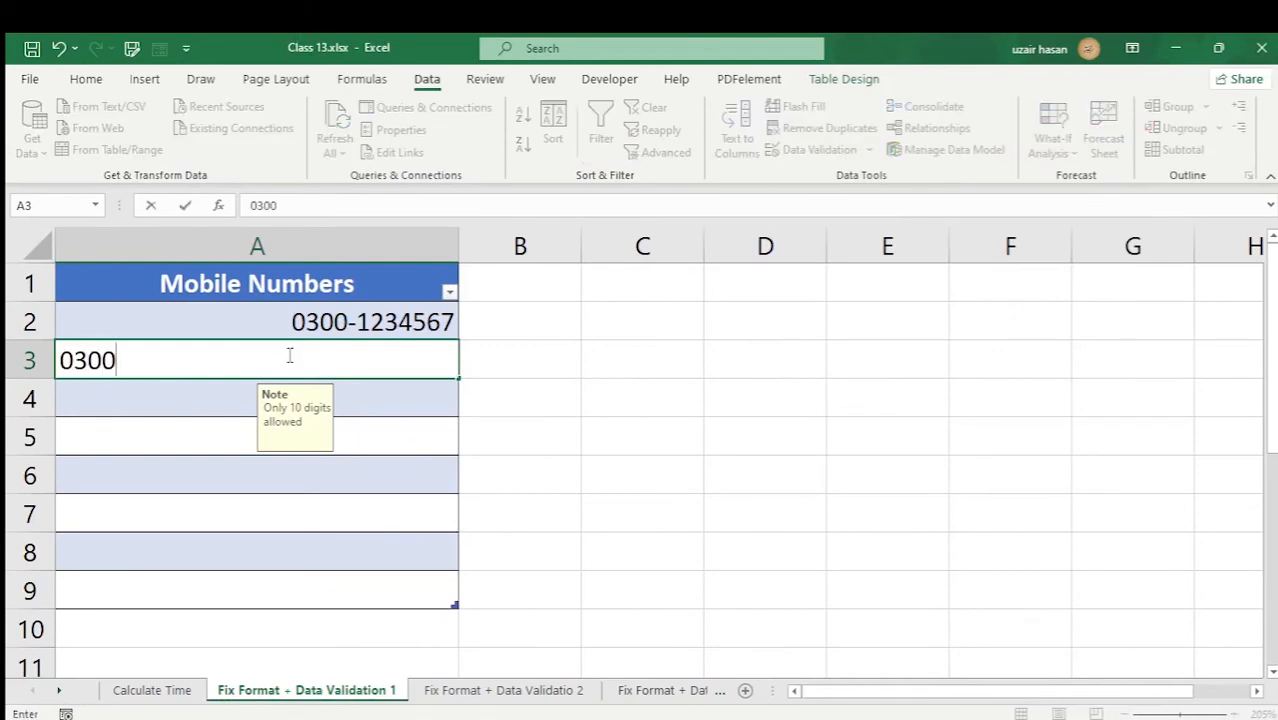
type("222")
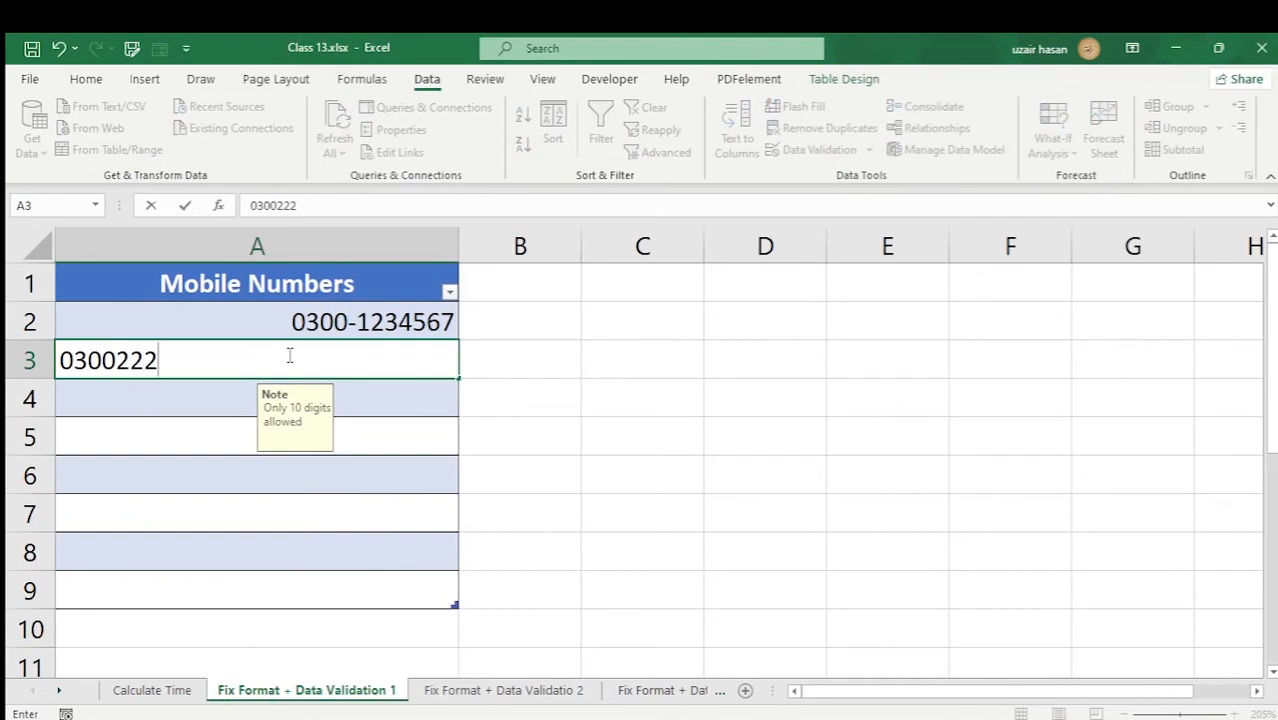
type("2222")
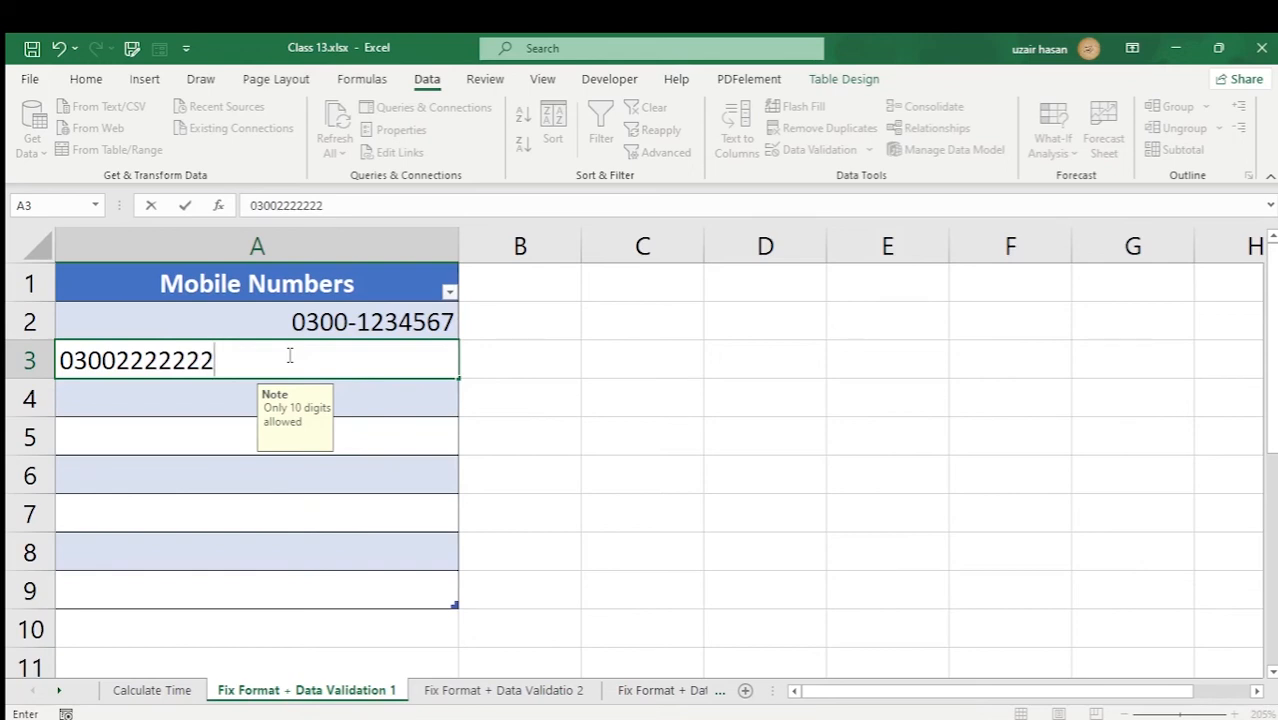
type("7")
key("Return")
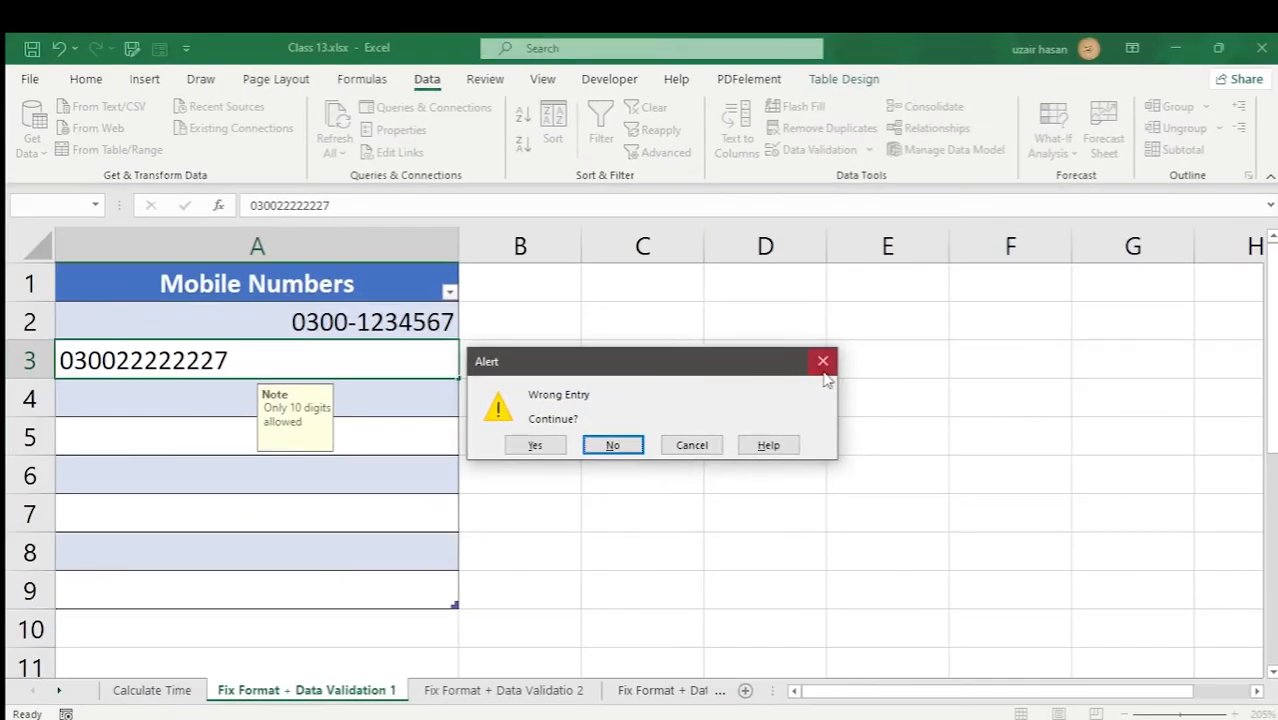
left_click(823, 363)
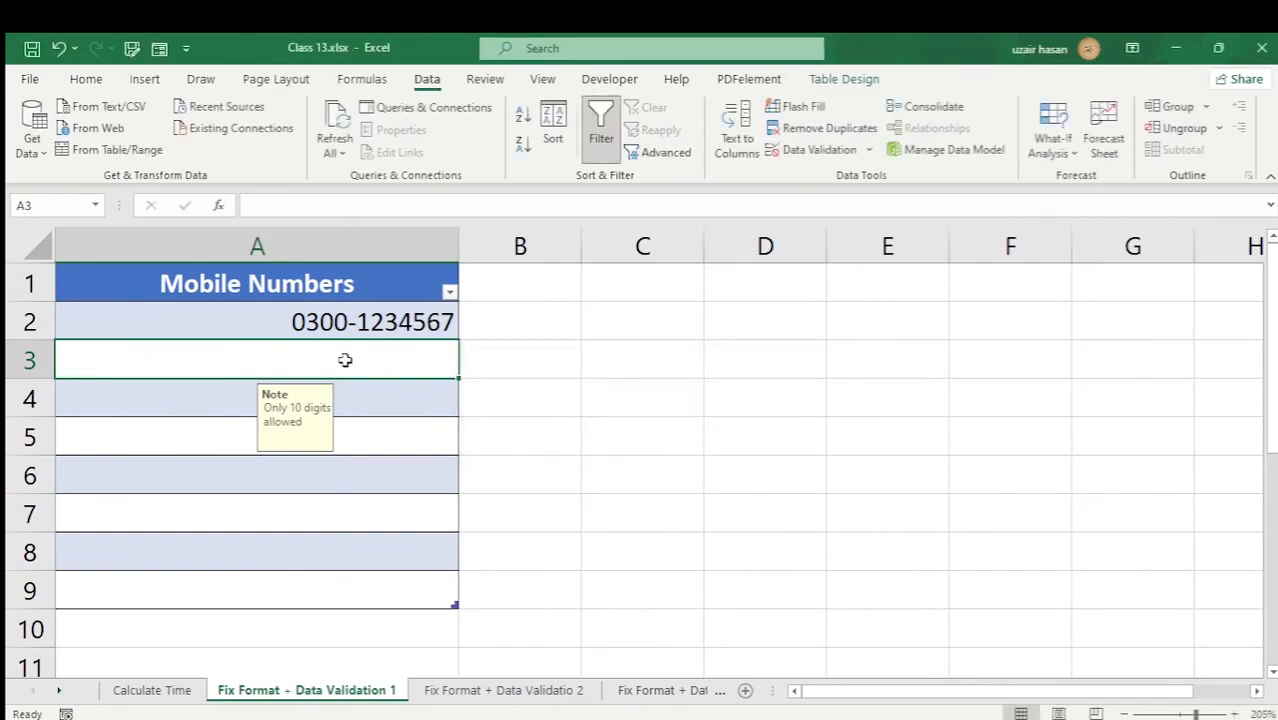
Step: Test the validation with a mobile number one digit short in cell A3 and cancel the entry
type("03")
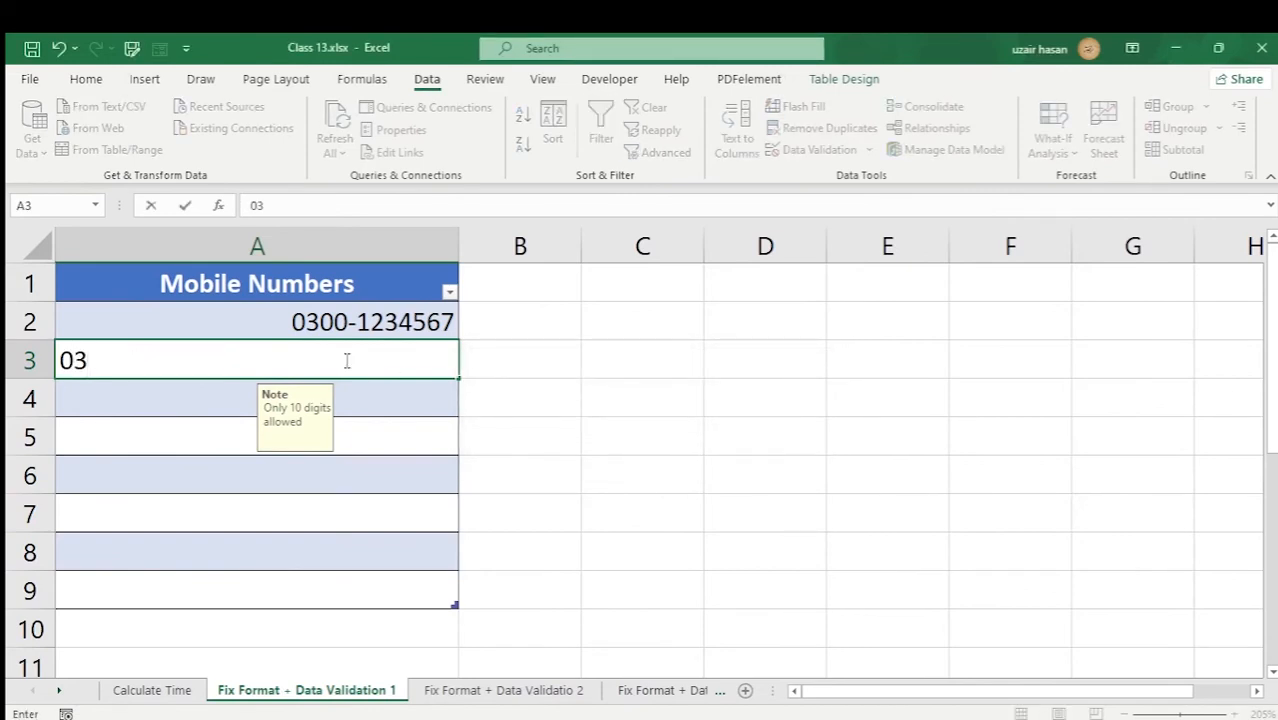
type("002")
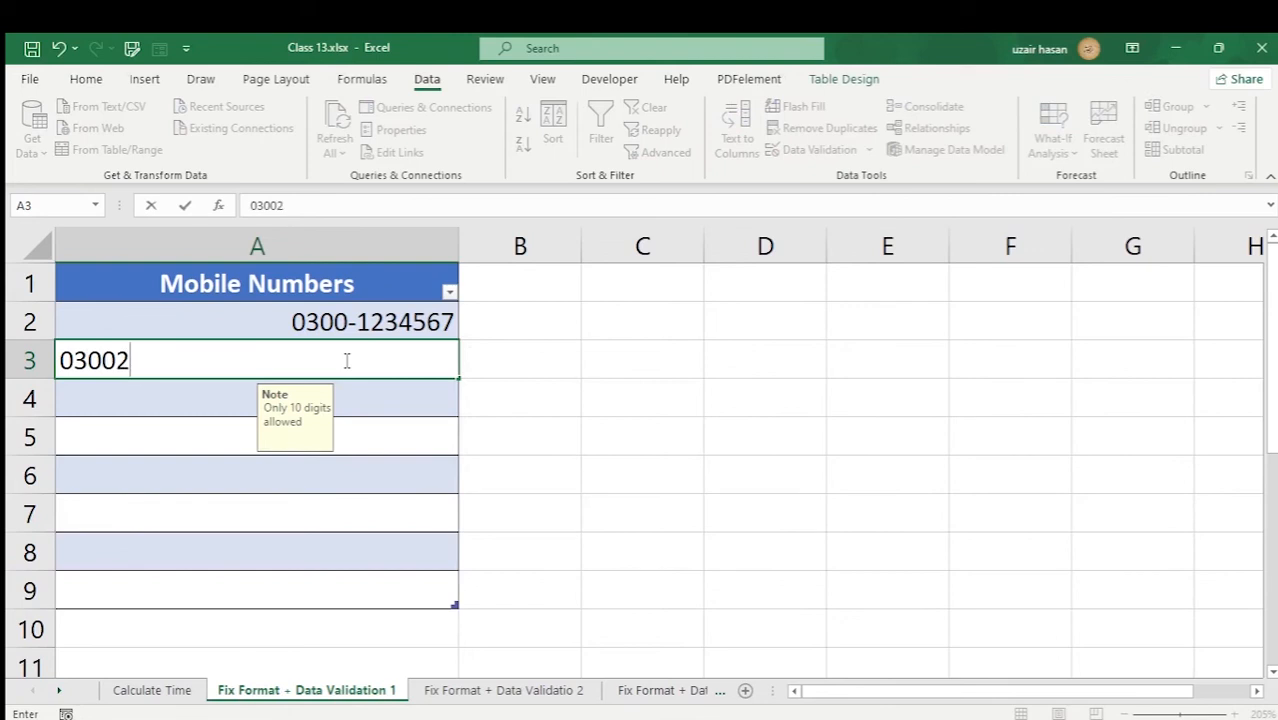
type("2222")
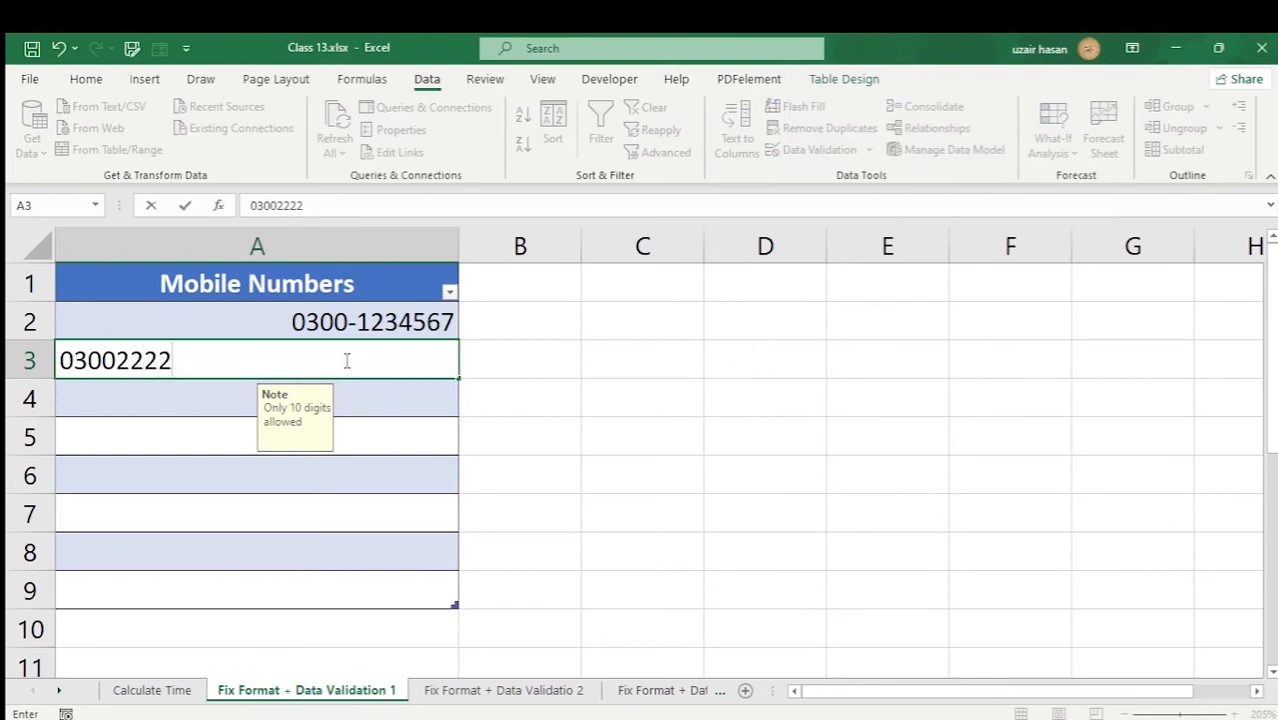
type("2")
key("Return")
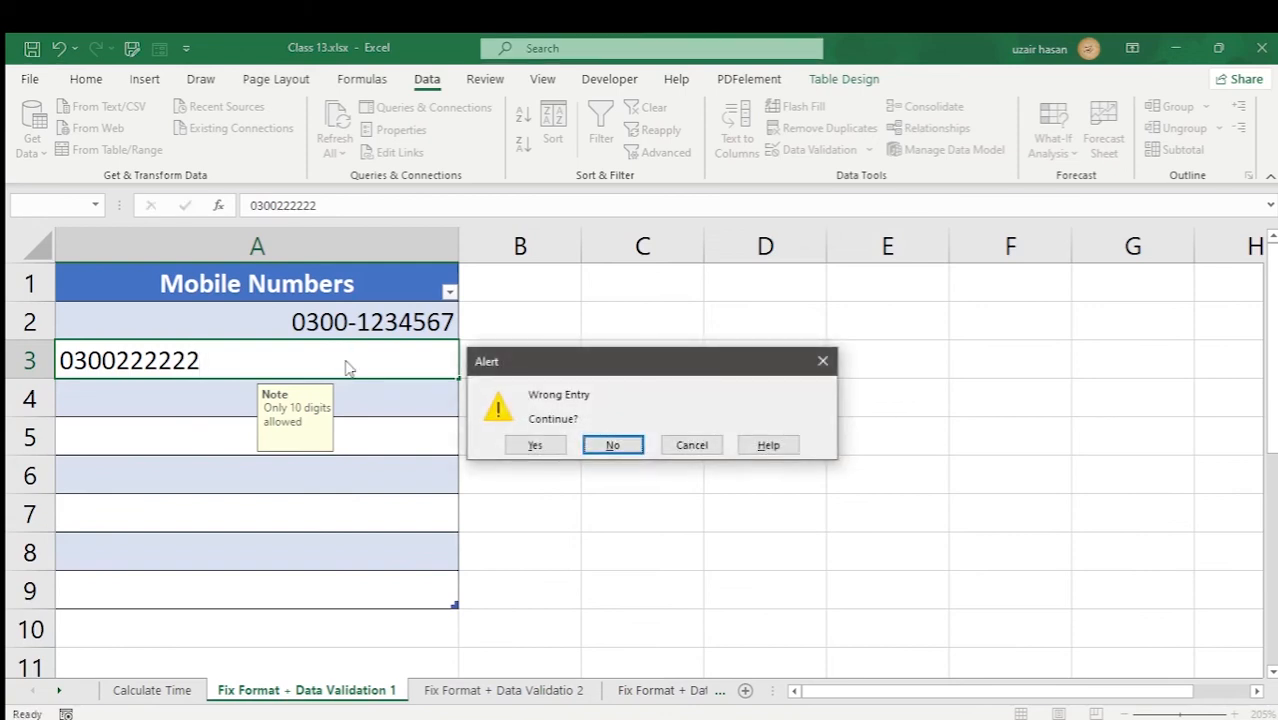
left_click(691, 445)
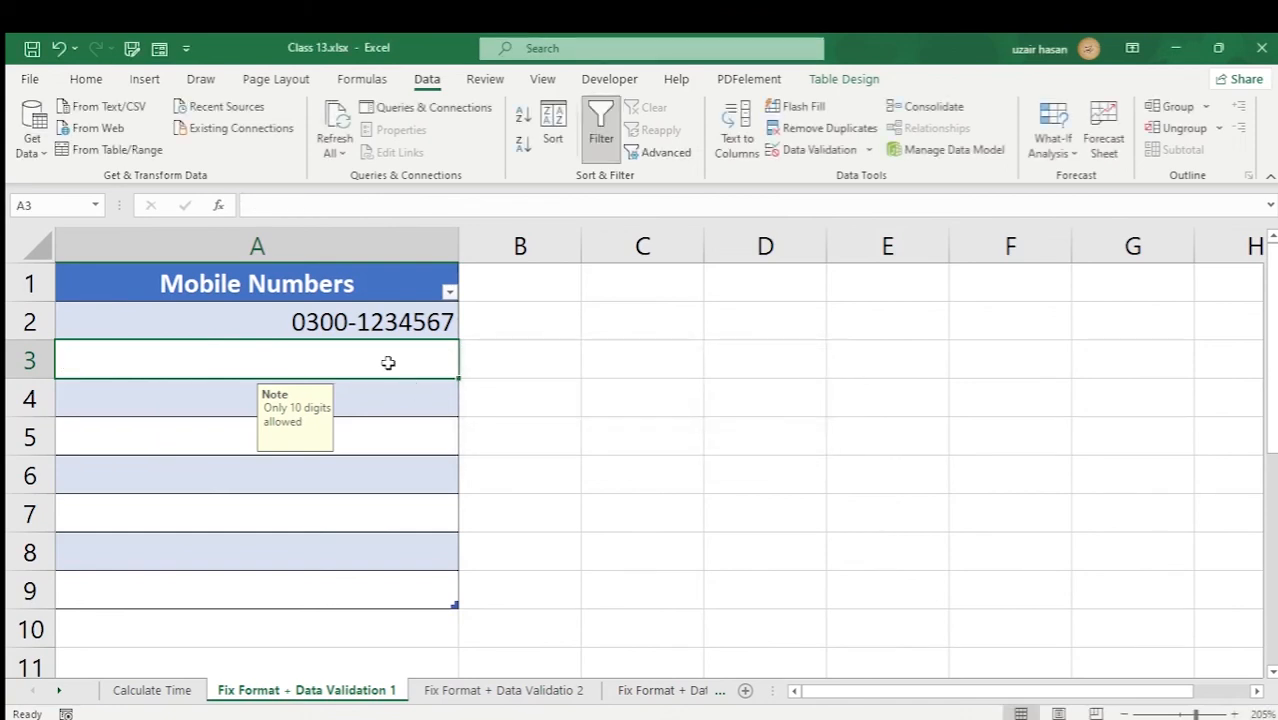
Step: Enter a valid mobile number with the allowed digit count in cell A3
type("030")
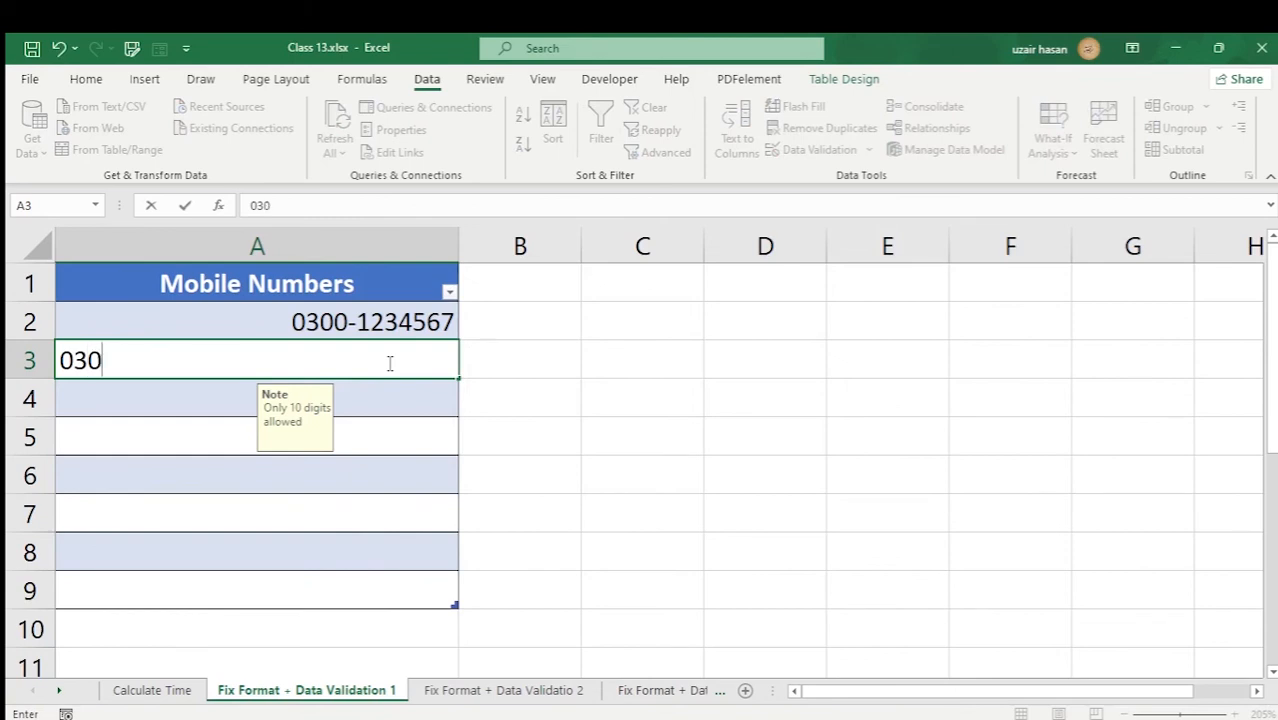
type("0-22")
type("2222")
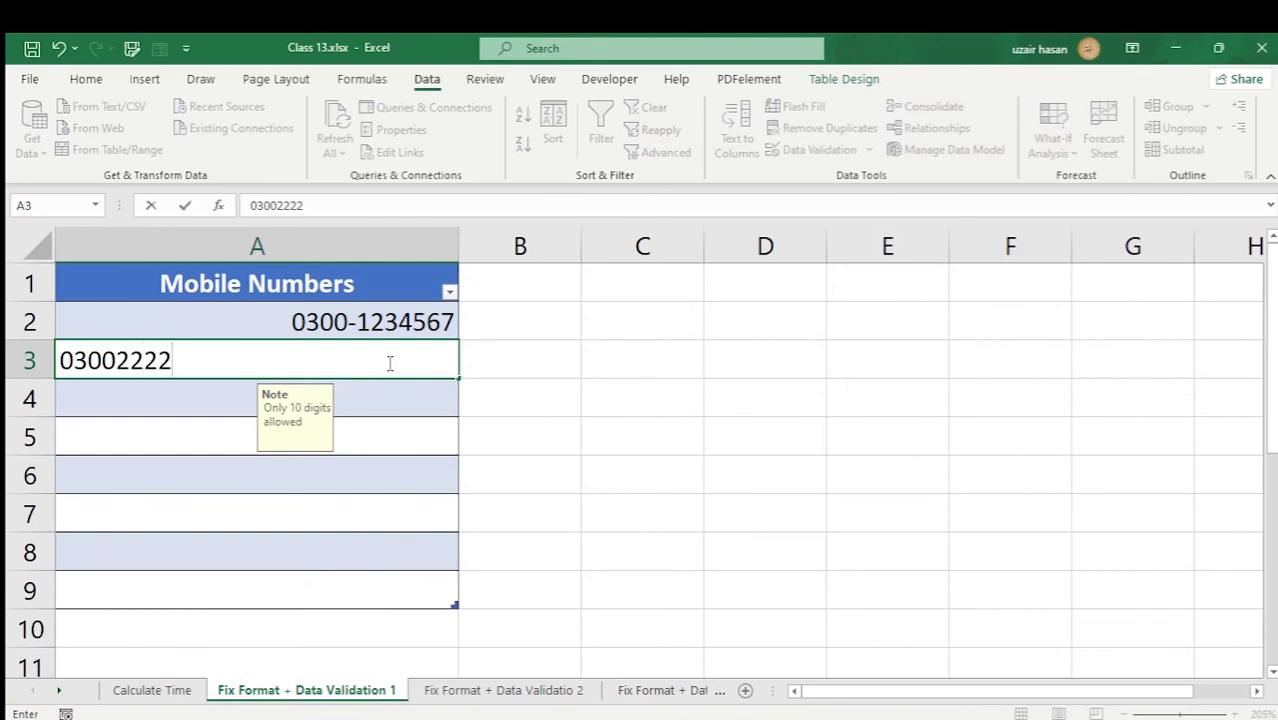
type("22")
key("Return")
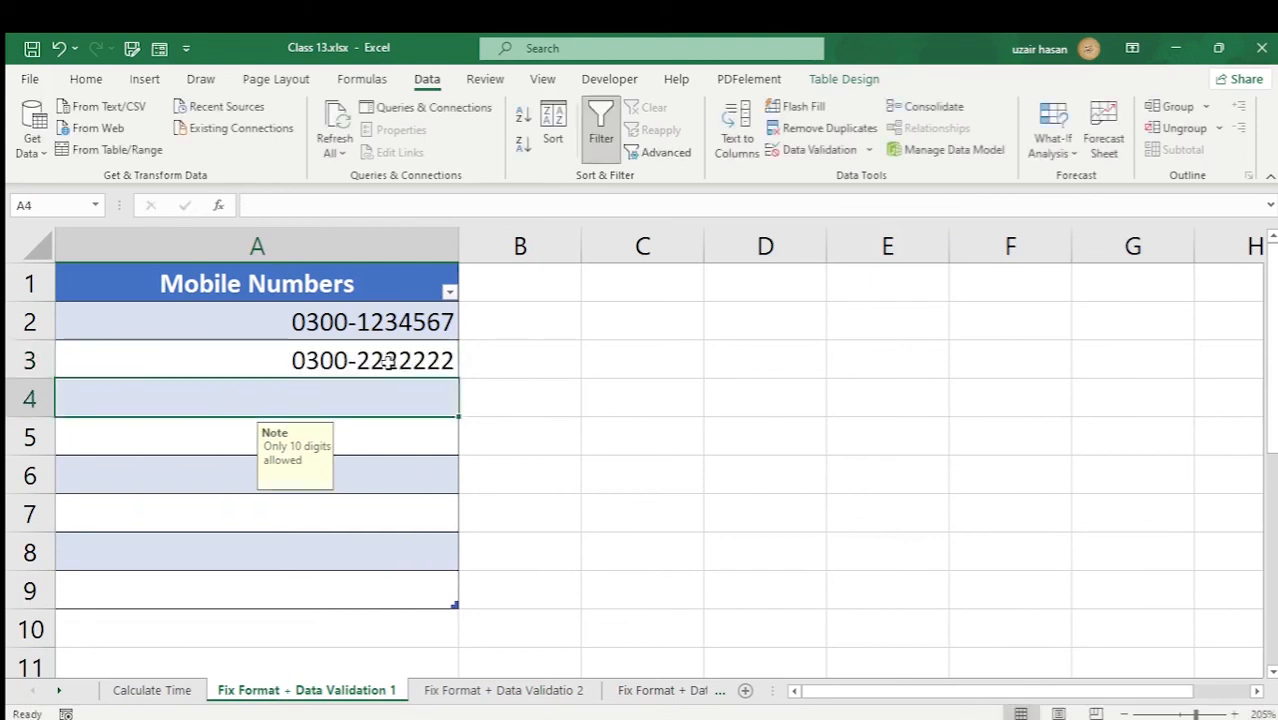
Step: Review the formatted mobile numbers in A2 and A3 and the extent of the Mobile Numbers table, A1:A9
left_click(385, 362)
left_click(410, 318)
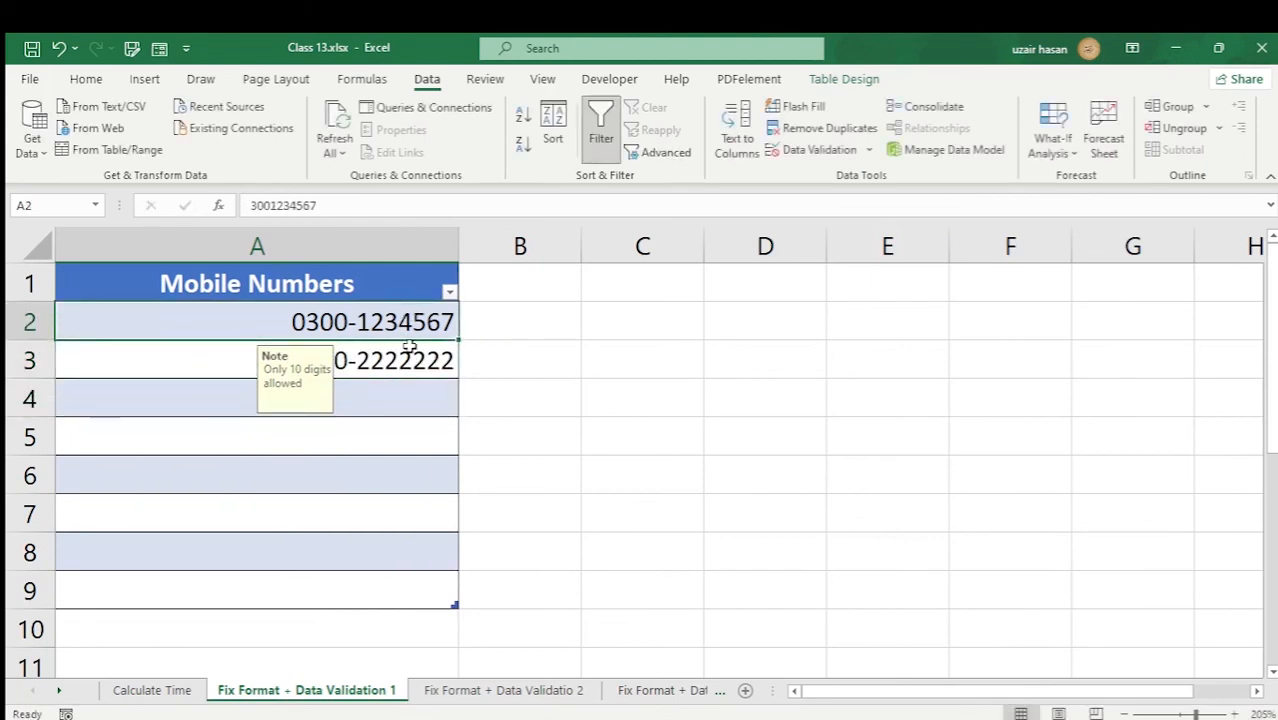
left_click(527, 405)
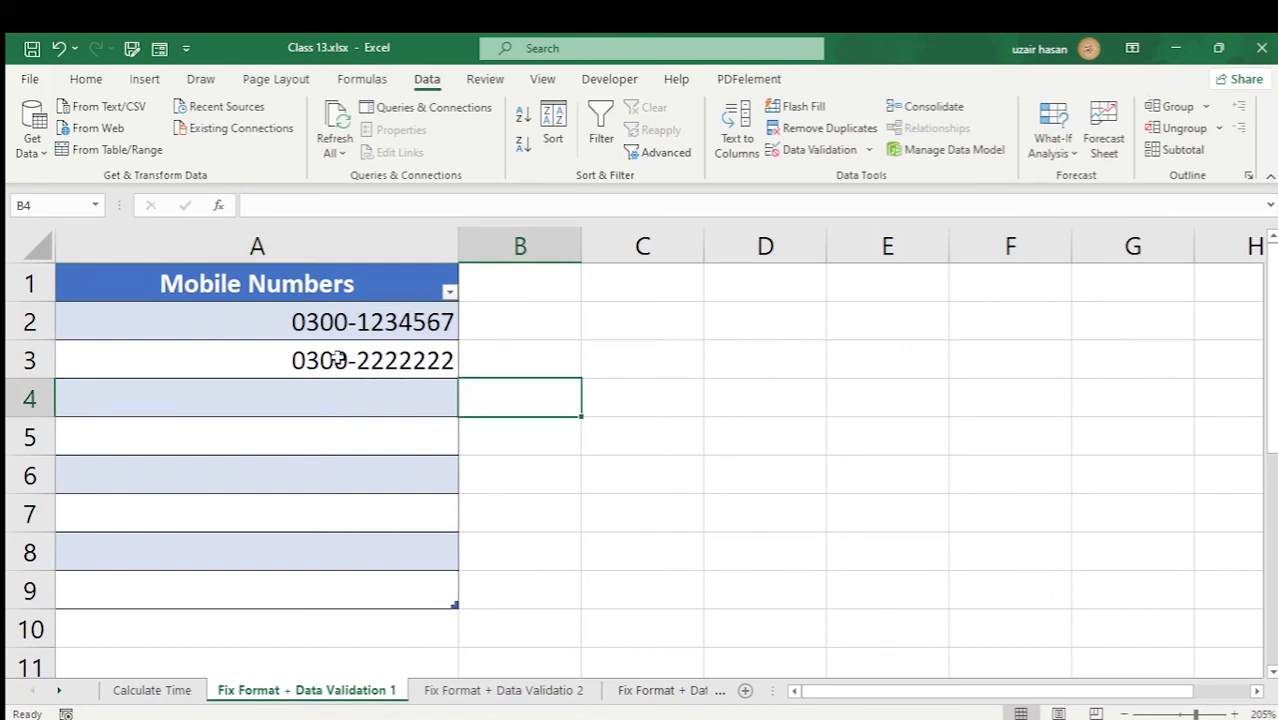
left_click(318, 289)
left_click_drag(318, 289, 321, 591)
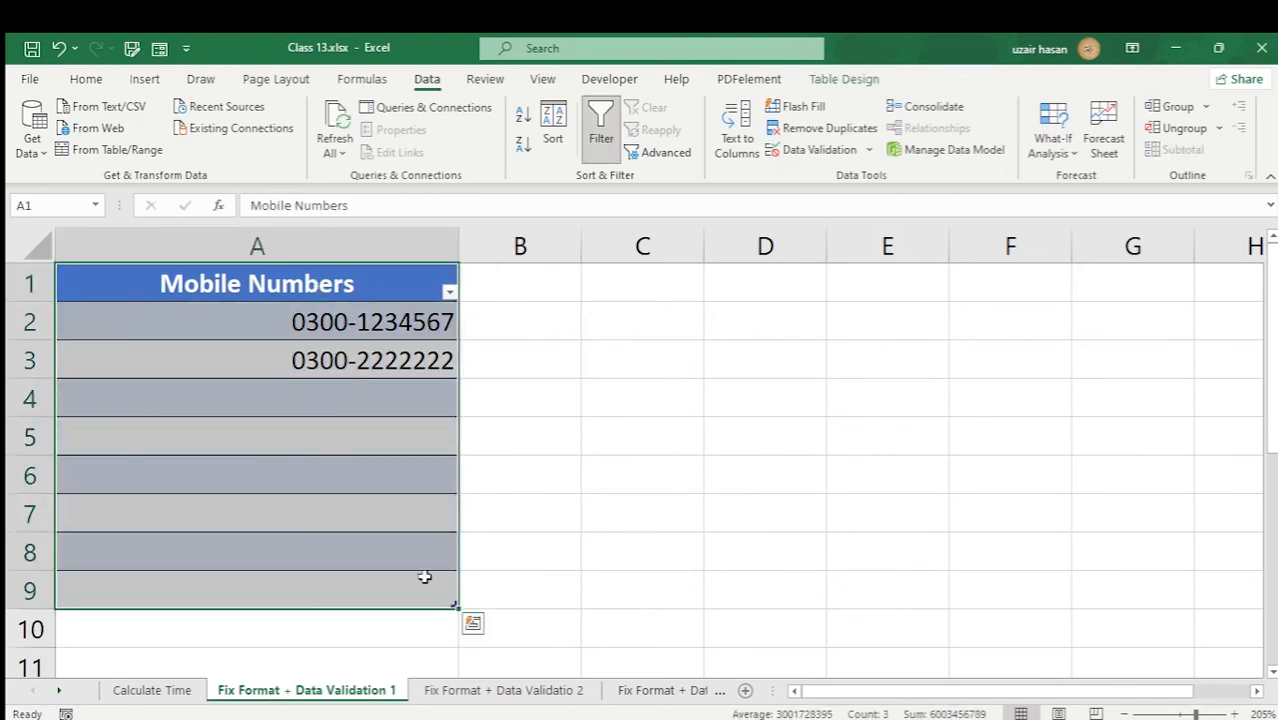
left_click(520, 551)
left_click_drag(191, 322, 201, 577)
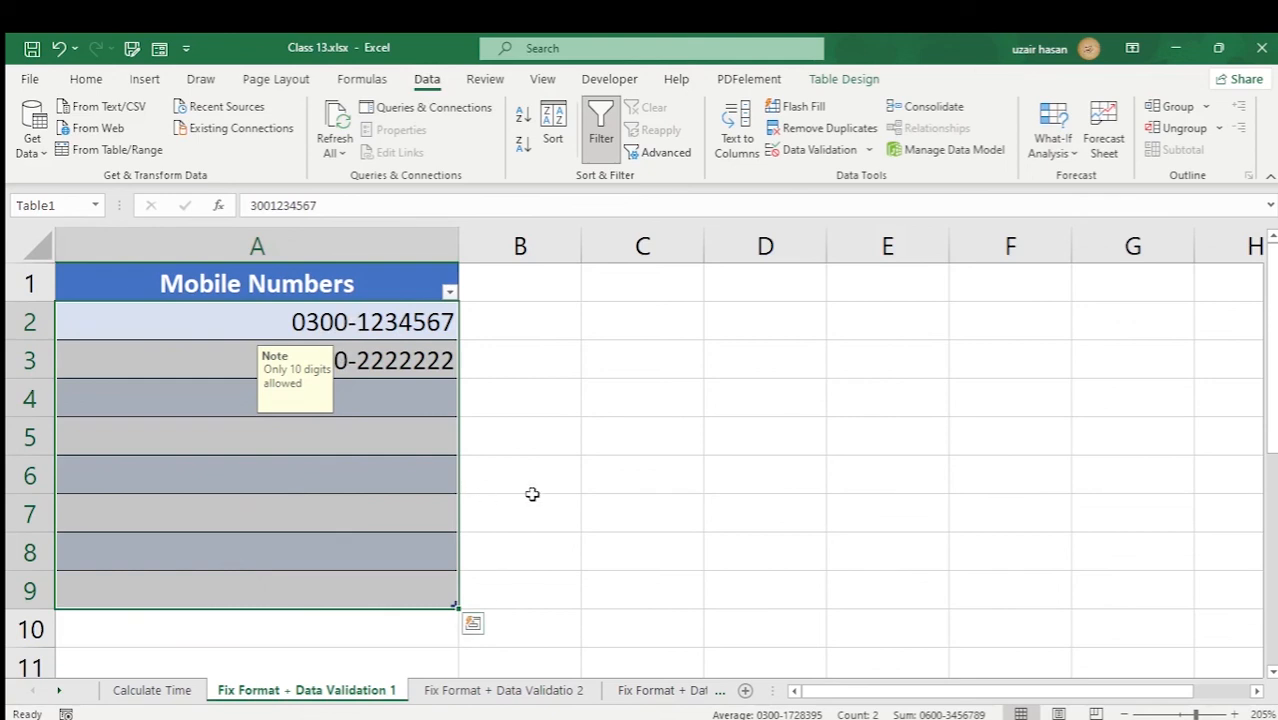
Step: Examine the cells below the table down to A13, and select the whole table range A1:A9
scroll(525, 494, "down", 1)
left_click(419, 488)
left_click(410, 515)
left_click(405, 558)
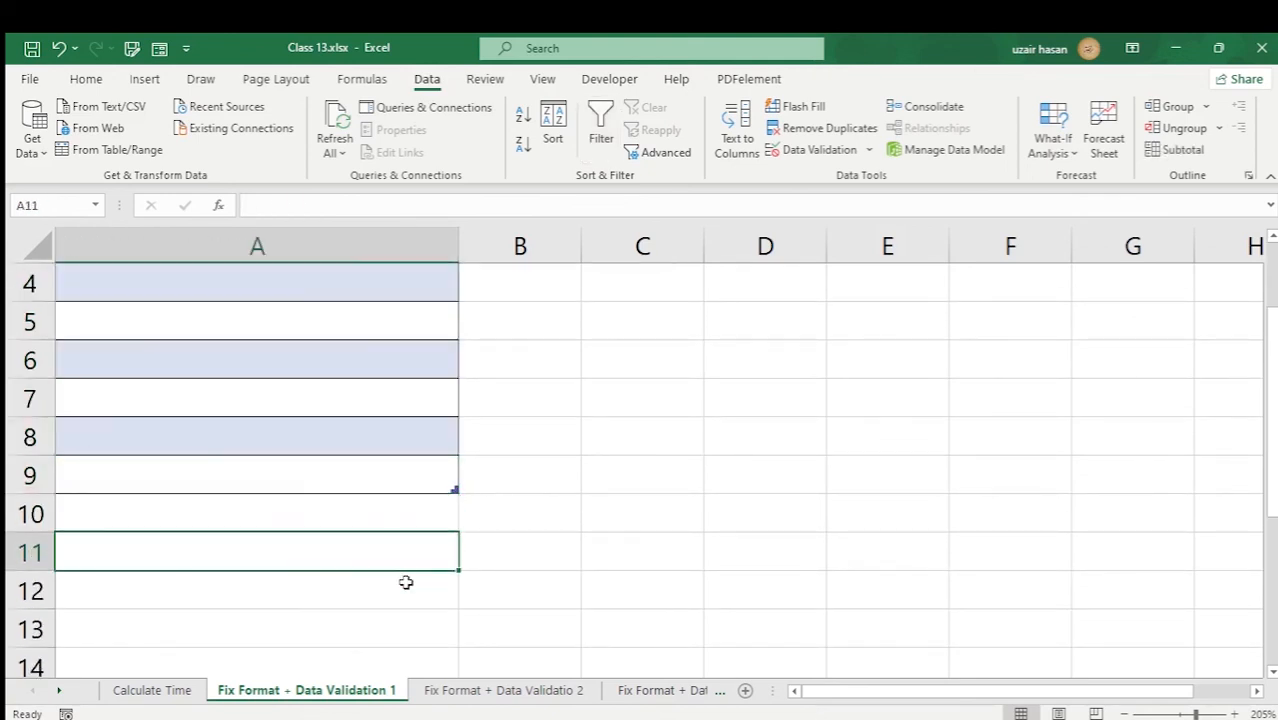
left_click(400, 598)
left_click(401, 632)
scroll(398, 648, "down", 1)
scroll(398, 648, "up", 2)
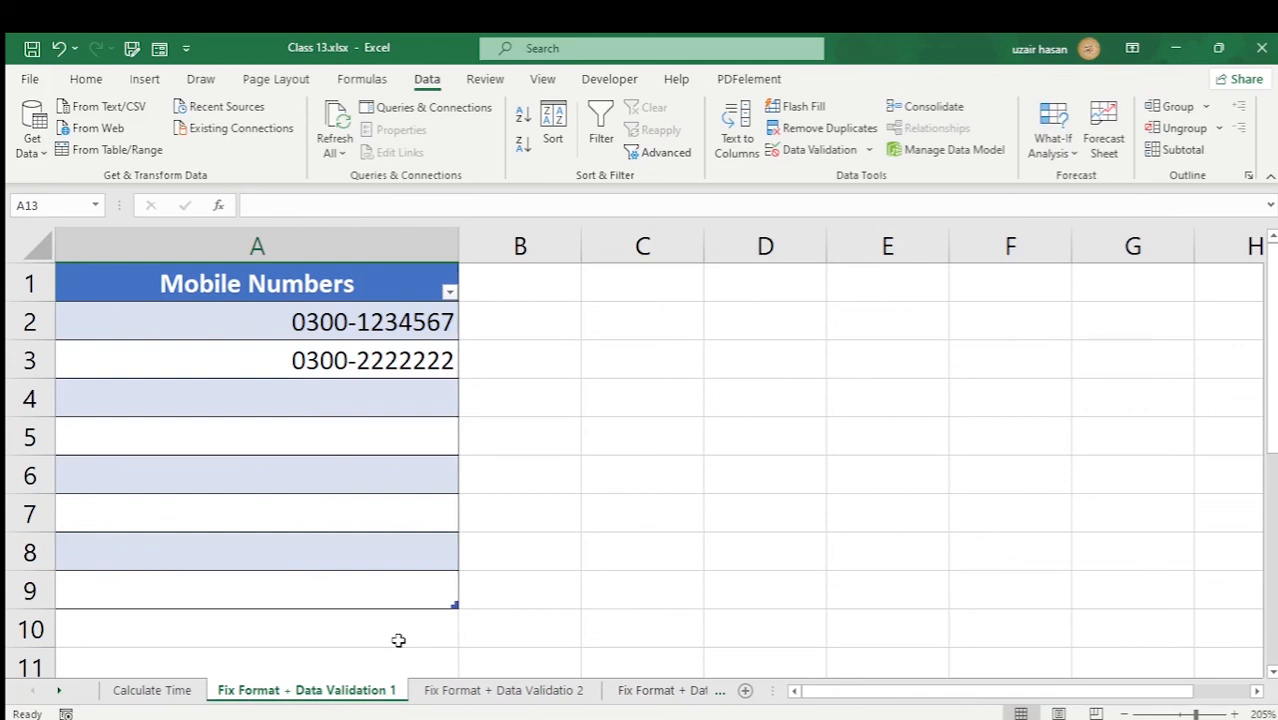
left_click_drag(332, 287, 315, 569)
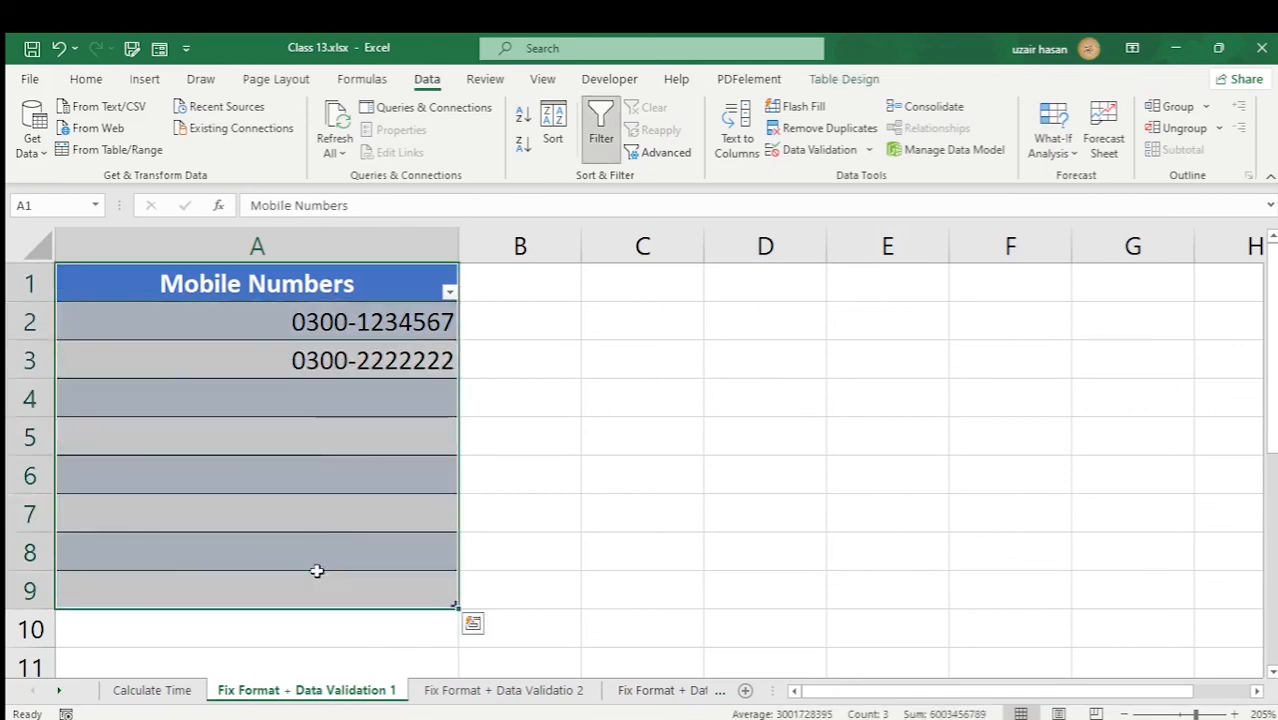